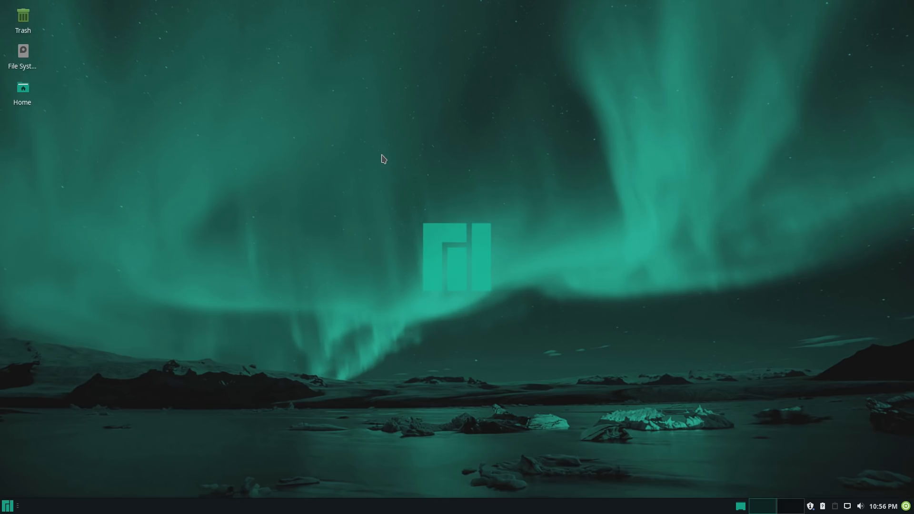
- Show the desktop's workspace list menu and its context menu to examine the available entries
middle_click(381, 155)
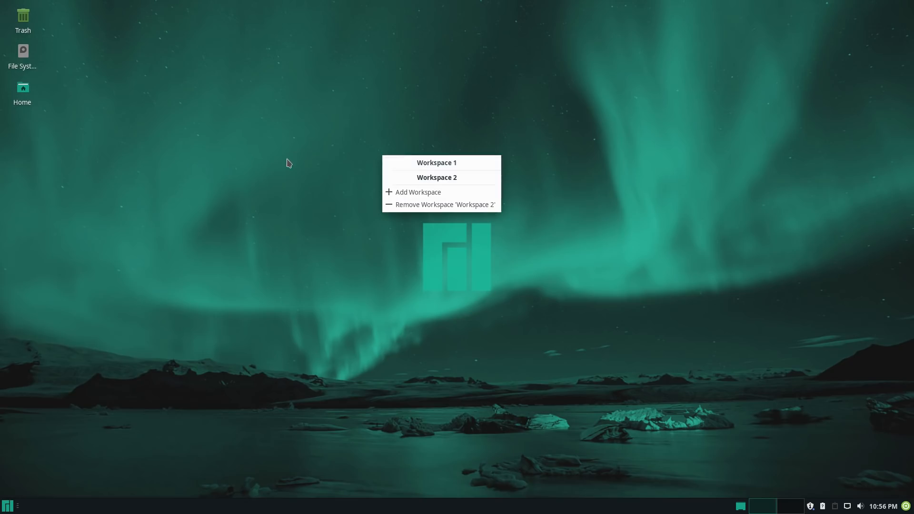
click(331, 169)
right_click(331, 168)
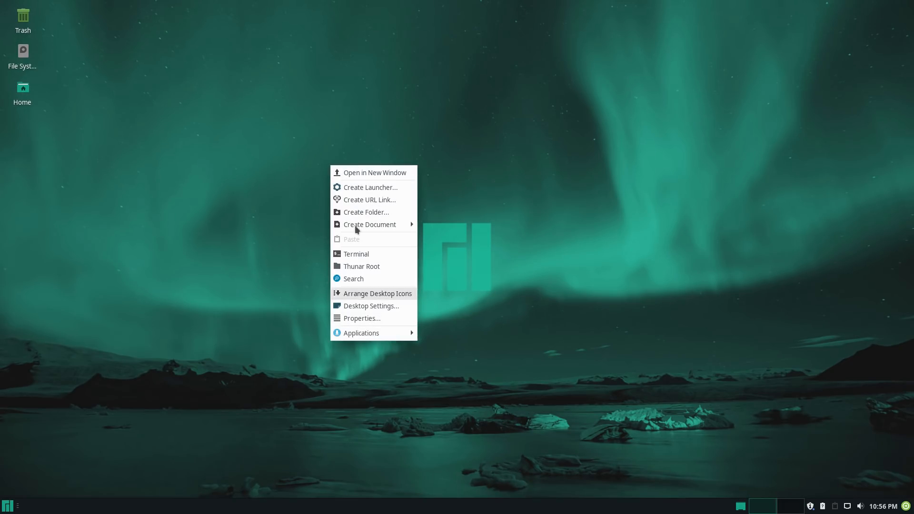
click(255, 156)
- Open Desktop Settings from the desktop's context menu, view the window and close it
right_click(295, 163)
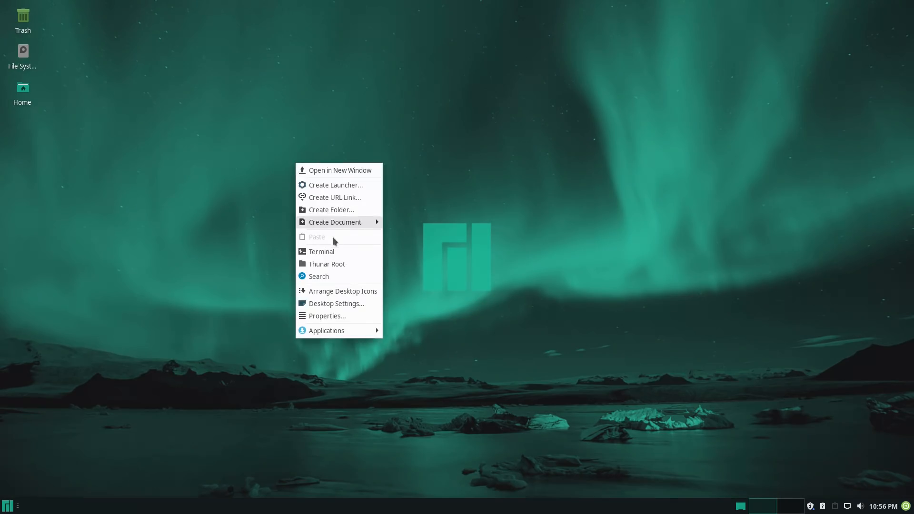
click(355, 306)
drag(501, 124, 687, 76)
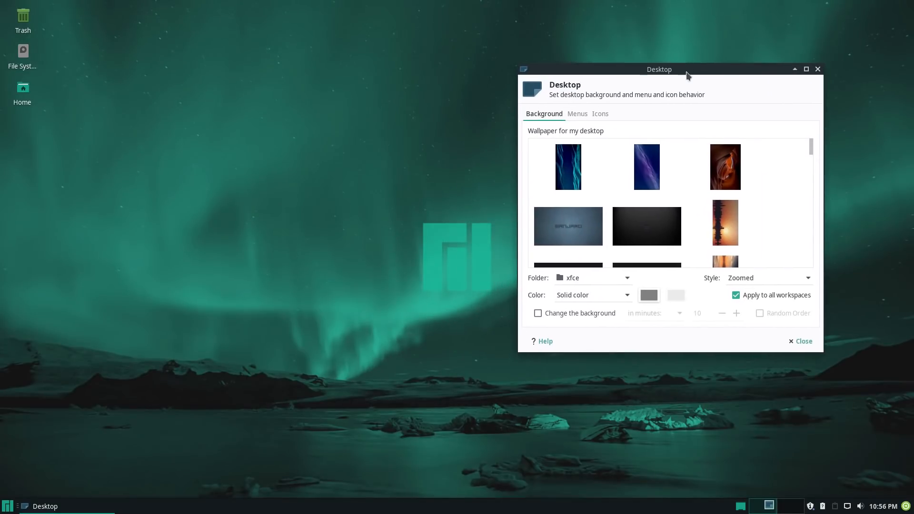
click(817, 69)
- Open the Desktop settings through the Settings manager and move the window aside so the wallpaper is visible
click(5, 510)
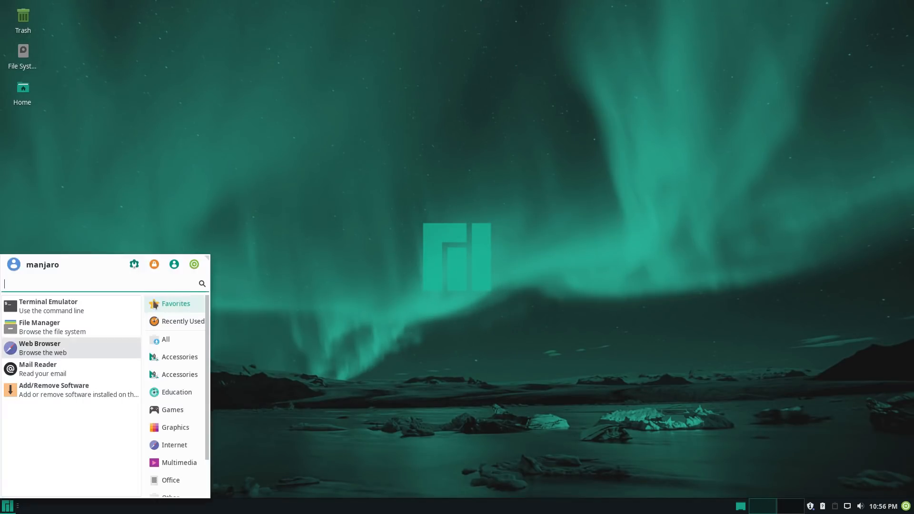
click(133, 265)
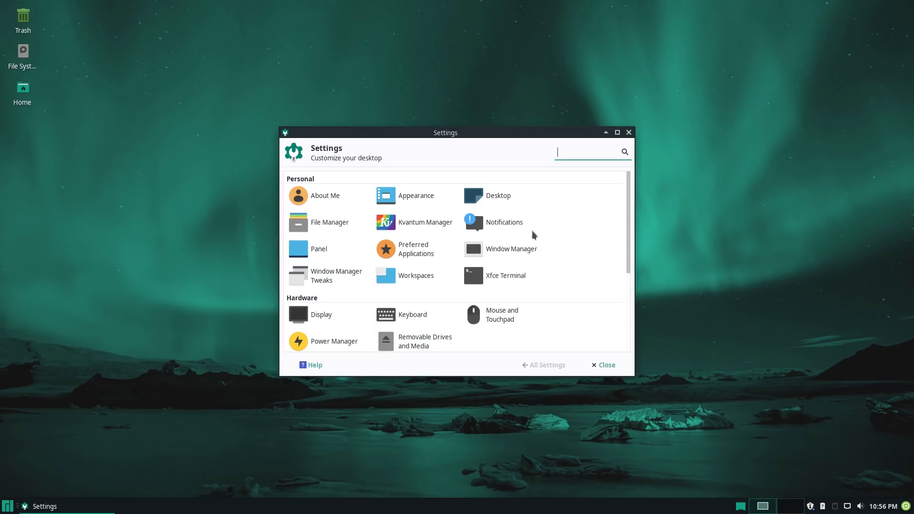
click(495, 196)
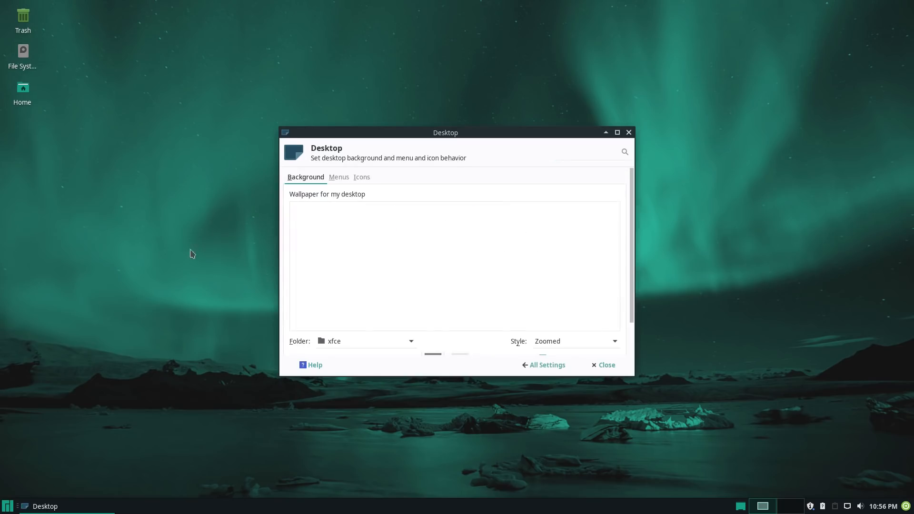
drag(590, 133, 783, 67)
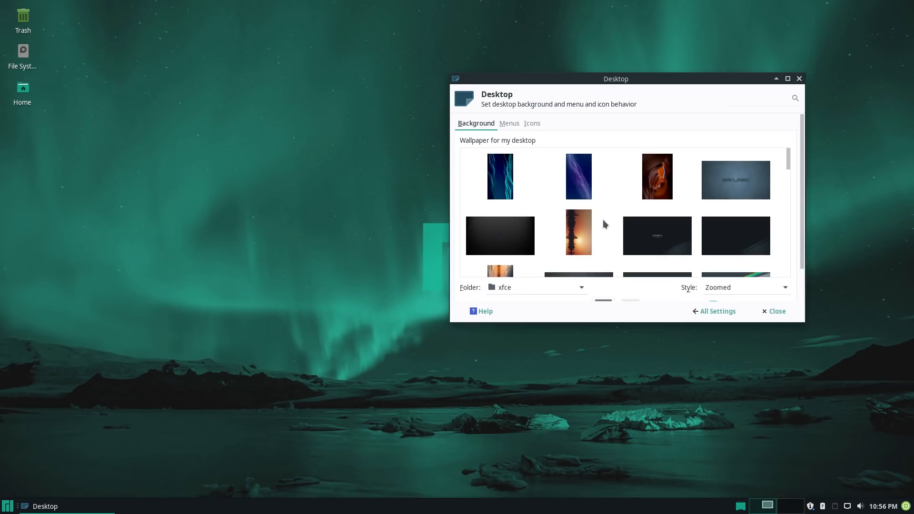
drag(637, 82, 573, 90)
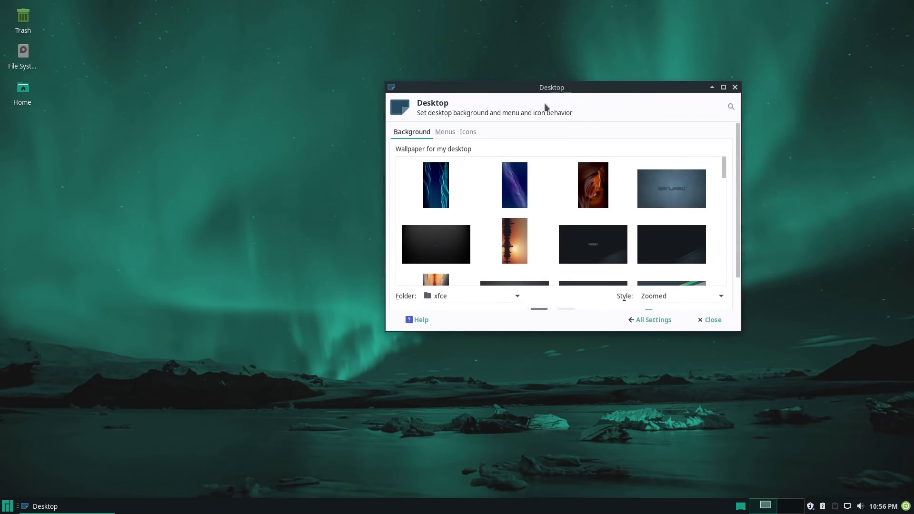
- Try the blue-grey Manjaro wallpaper as the desktop background
scroll(612, 224, down, 3)
scroll(643, 207, up, 4)
click(673, 192)
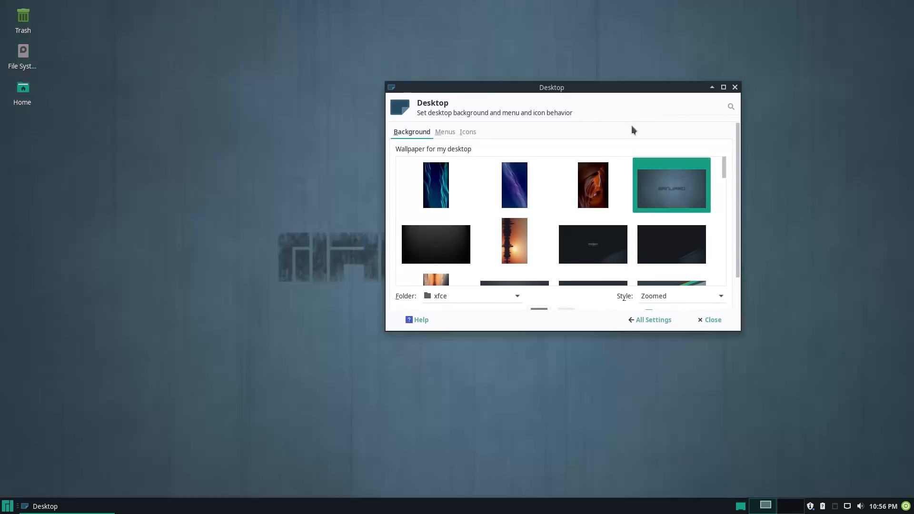
drag(603, 89, 529, 103)
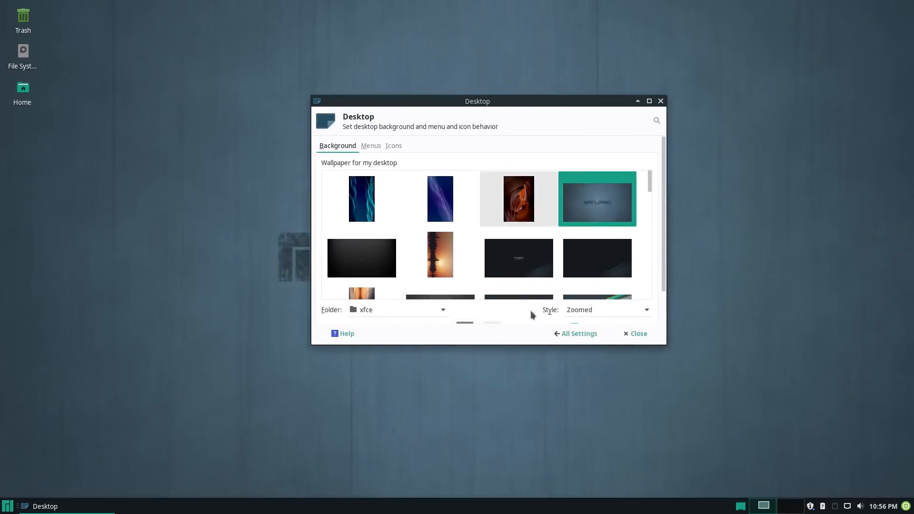
- Browse the xfce wallpaper folder and try the dark wallpaper with the molecule pattern
scroll(528, 274, down, 6)
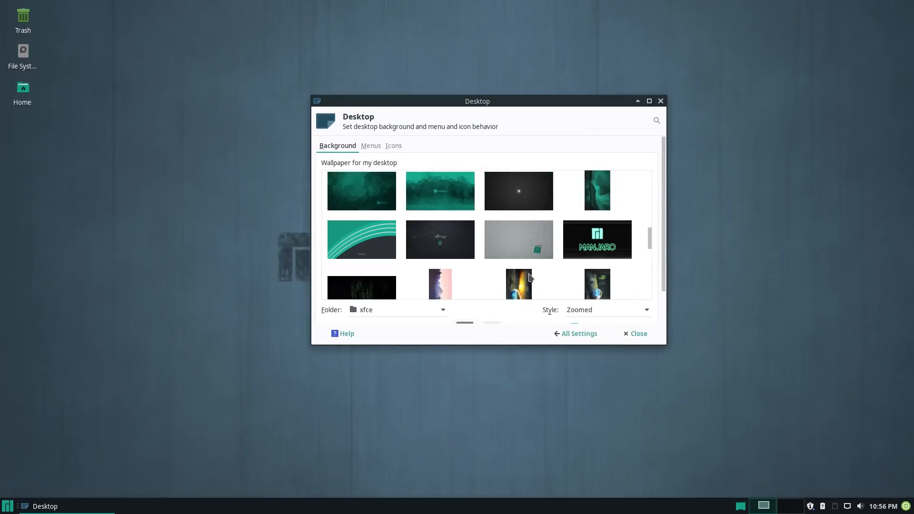
scroll(446, 242, down, 8)
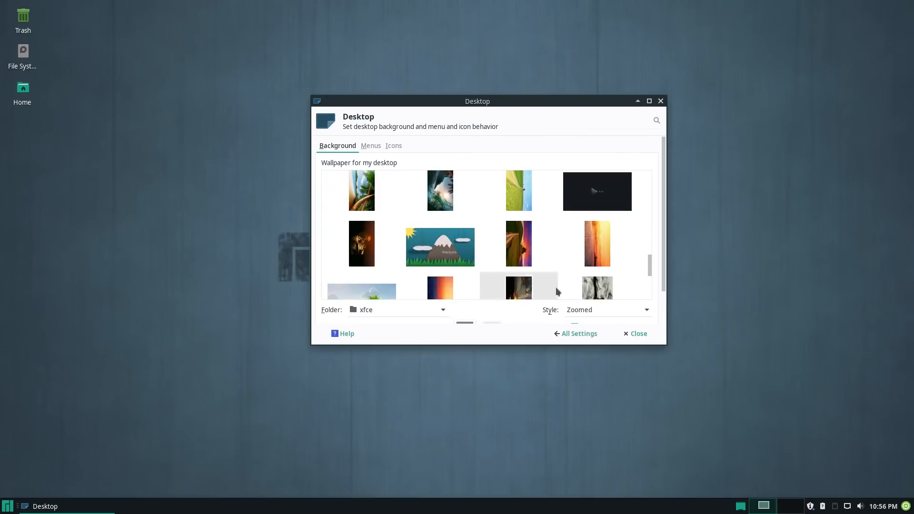
scroll(564, 296, down, 2)
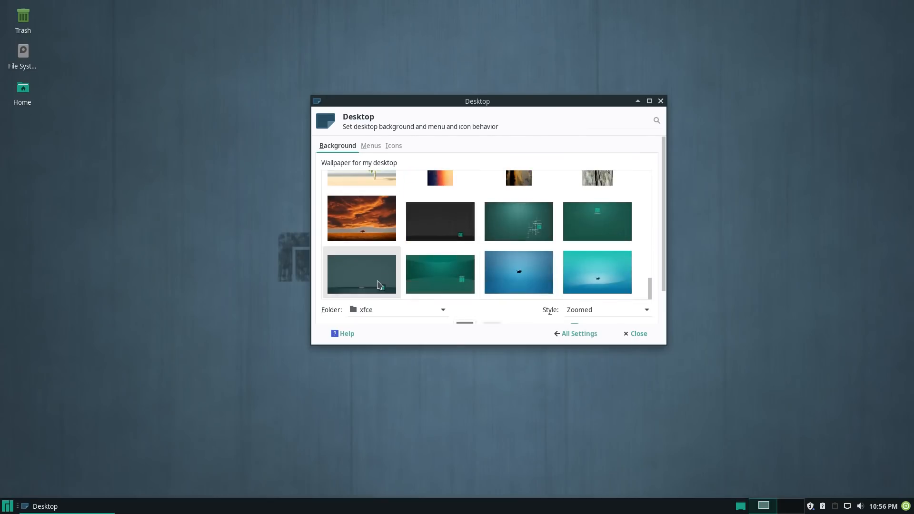
scroll(500, 281, up, 3)
scroll(506, 283, up, 5)
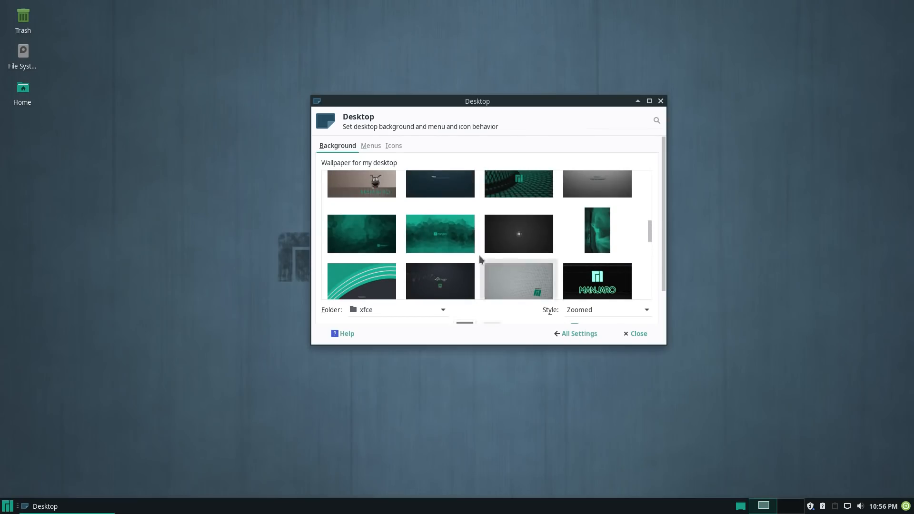
click(438, 288)
scroll(540, 235, up, 1)
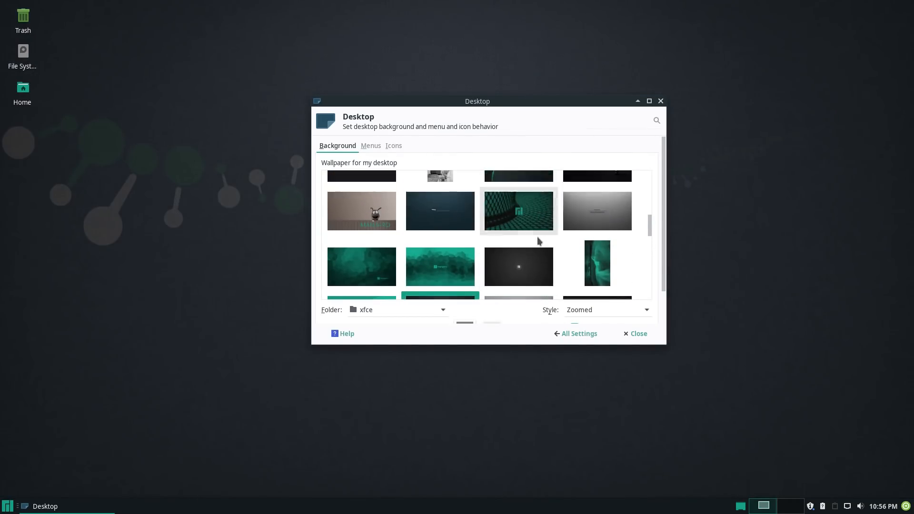
- Try the green low-poly Manjaro wallpaper as the desktop background
scroll(533, 243, down, 2)
click(361, 256)
click(440, 207)
scroll(582, 267, up, 2)
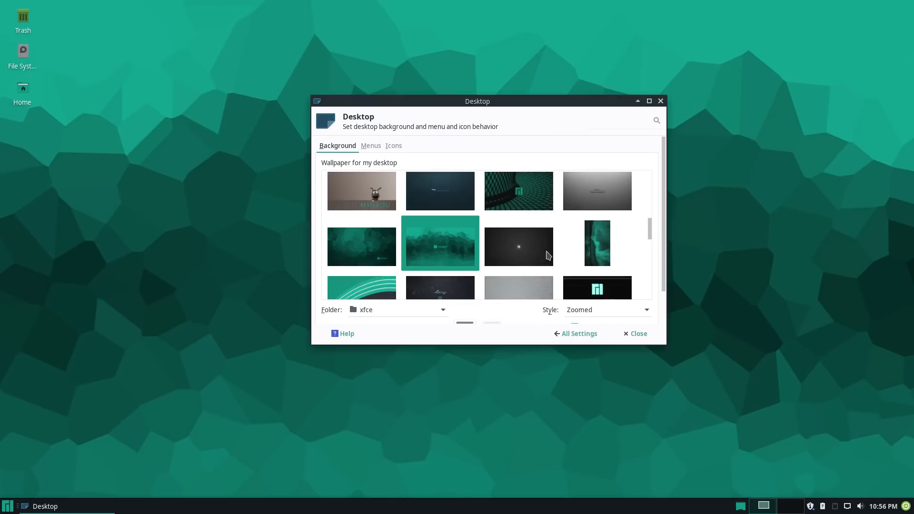
- Set the desktop background to the green aurora wallpaper
click(584, 266)
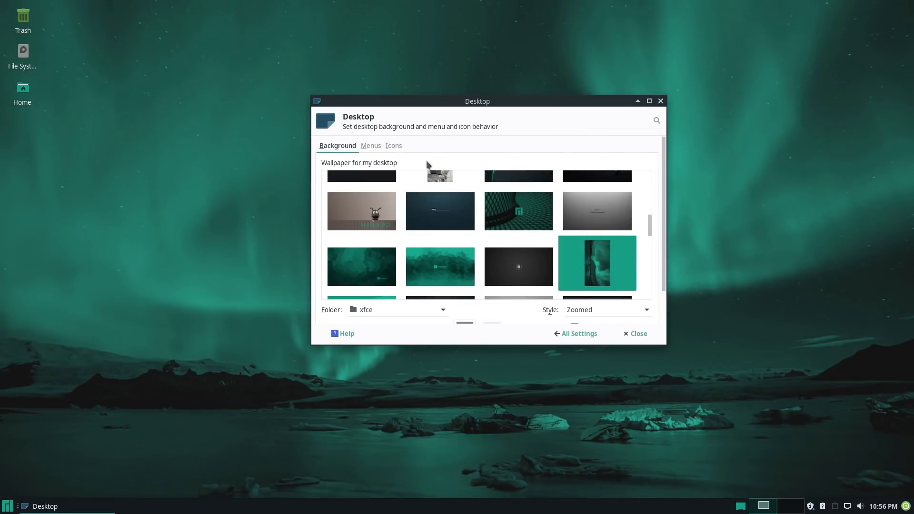
scroll(382, 187, up, 2)
scroll(382, 187, up, 1)
- Open the desktop menu options and examine the Applications submenu in the desktop's context menu
click(371, 145)
drag(464, 101, 650, 108)
right_click(267, 206)
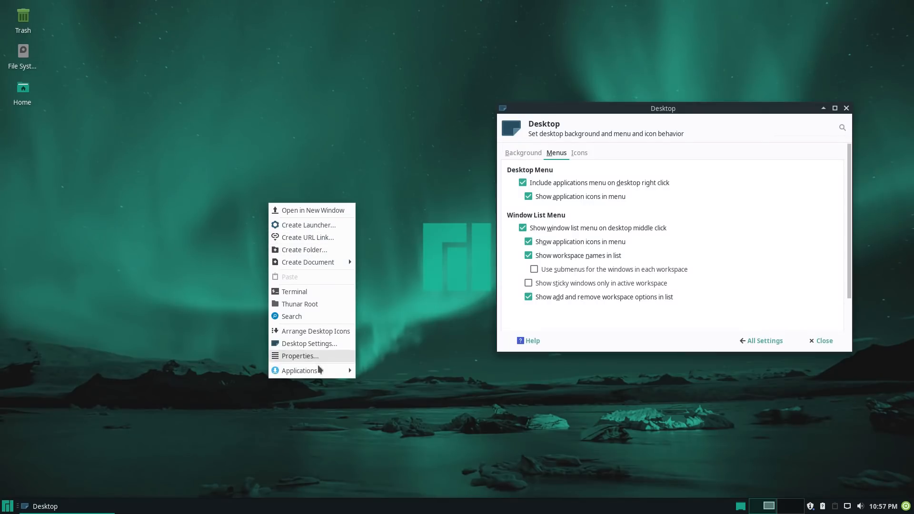
mouse_move(316, 371)
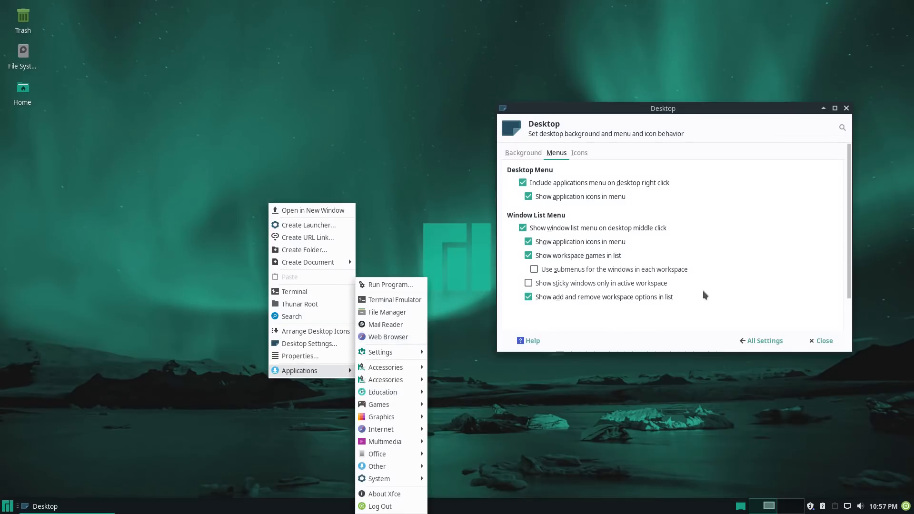
click(550, 200)
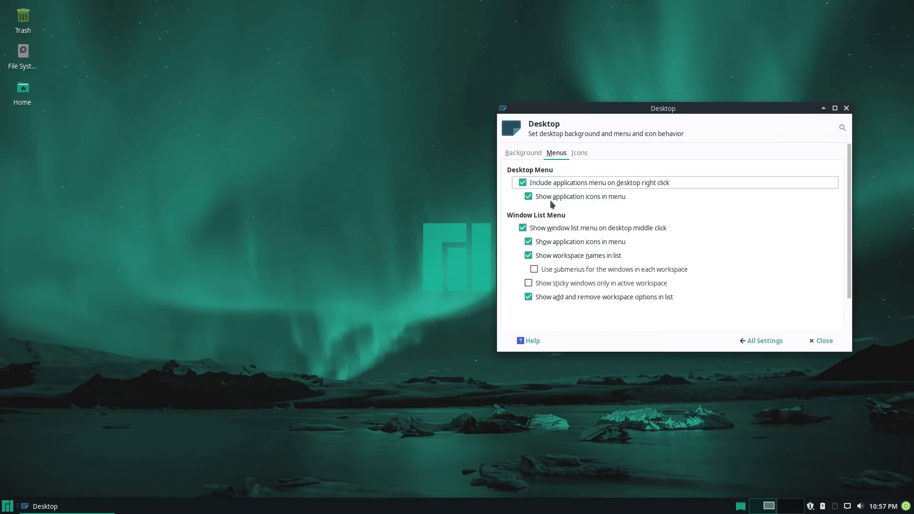
- Exclude the applications menu from the desktop's context menu and check the resulting menu
click(524, 184)
right_click(298, 209)
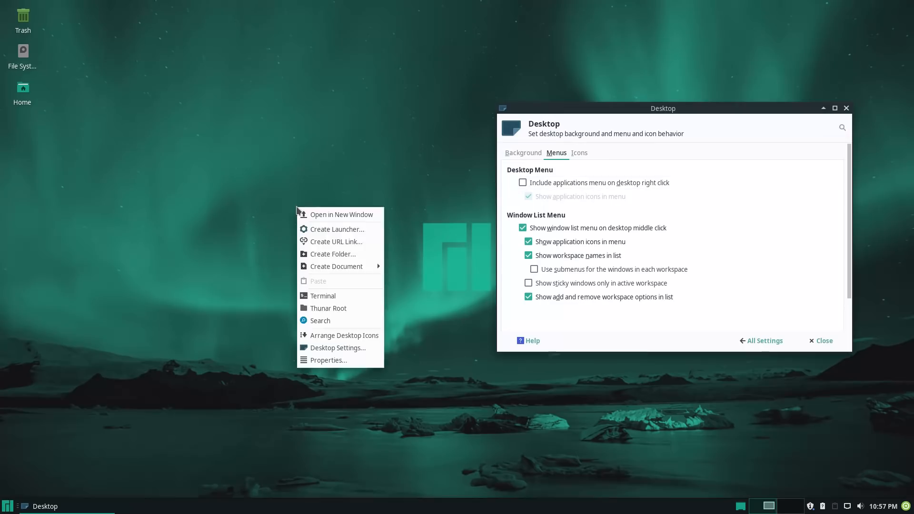
click(556, 183)
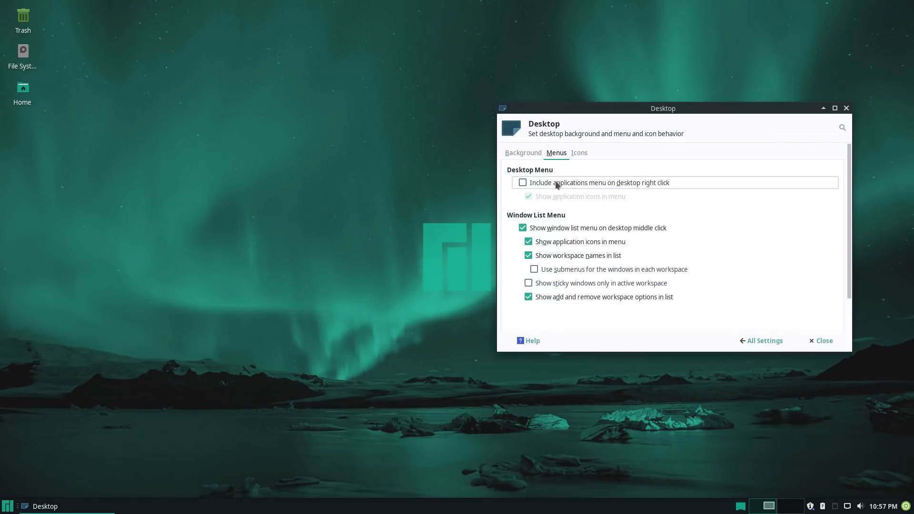
- Include the applications menu in the desktop's context menu again and check its Applications submenu
click(522, 183)
right_click(271, 231)
mouse_move(305, 401)
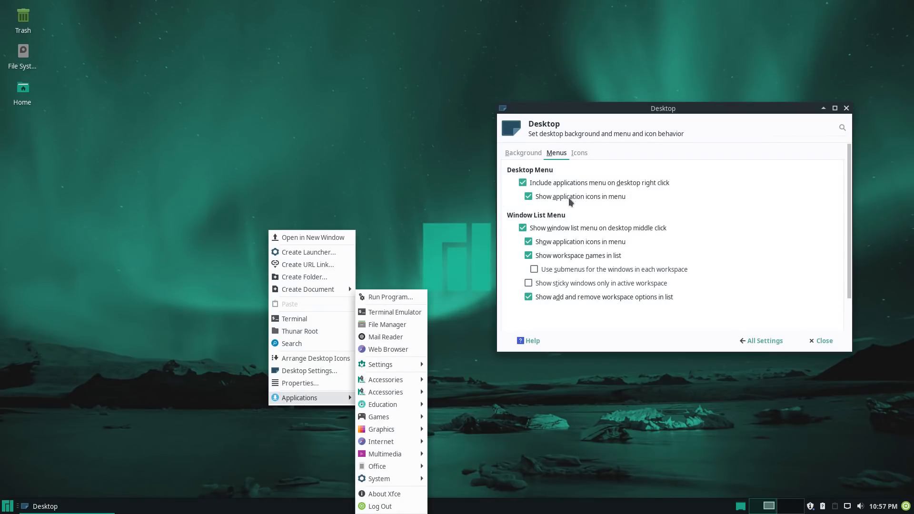
click(553, 198)
- Turn off application icons for the desktop menu and check the context menu with its Applications submenu
click(552, 197)
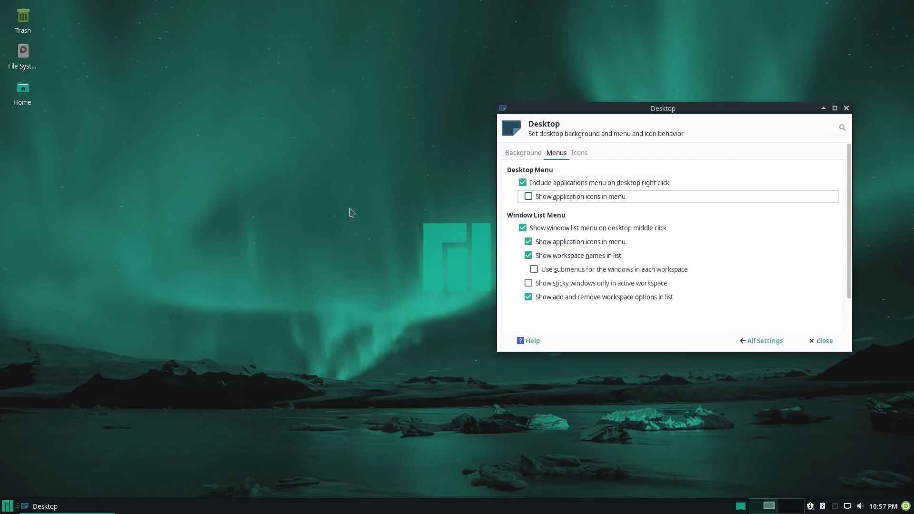
right_click(336, 216)
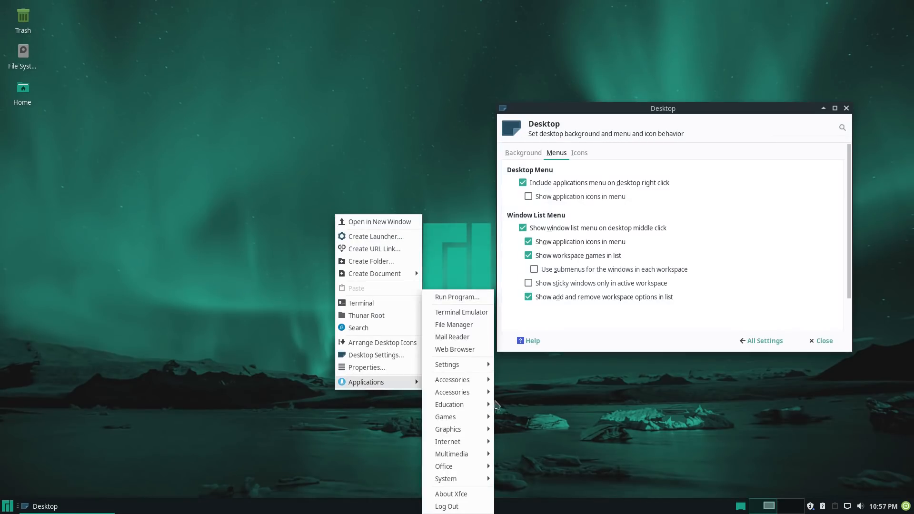
click(528, 197)
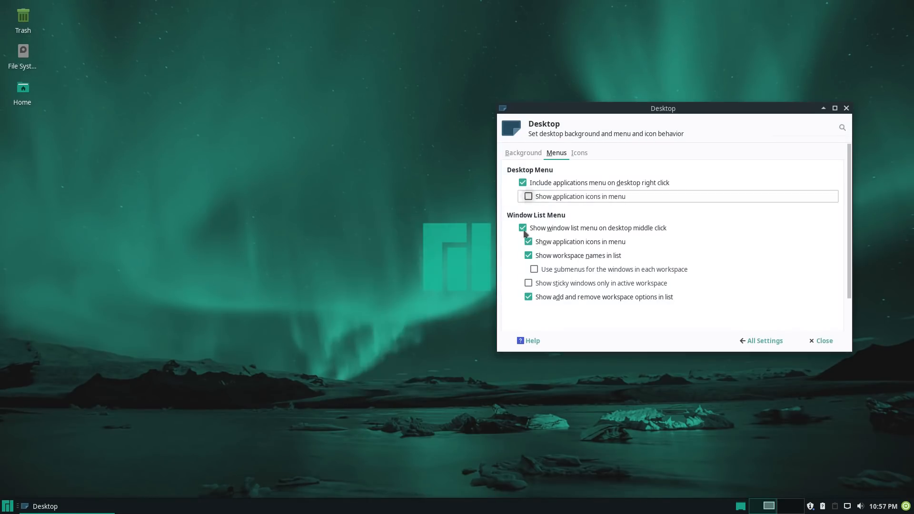
right_click(315, 234)
click(618, 243)
right_click(348, 258)
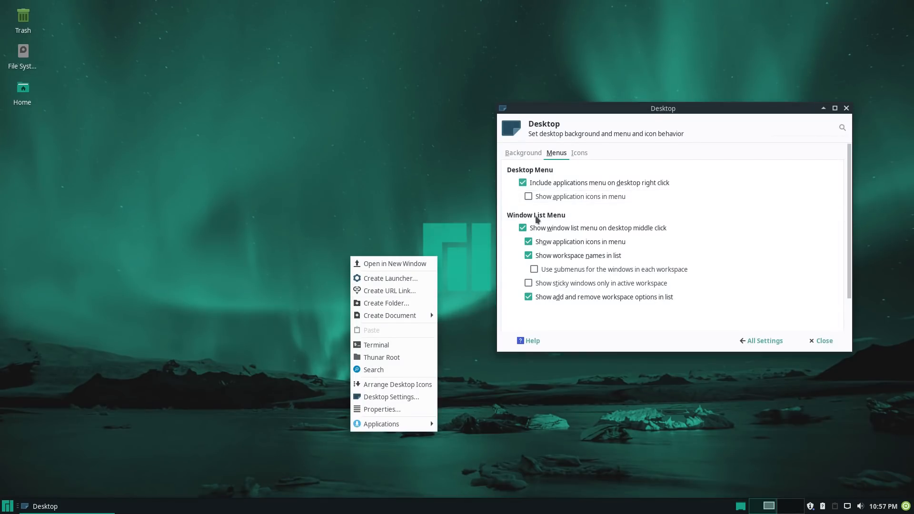
click(718, 244)
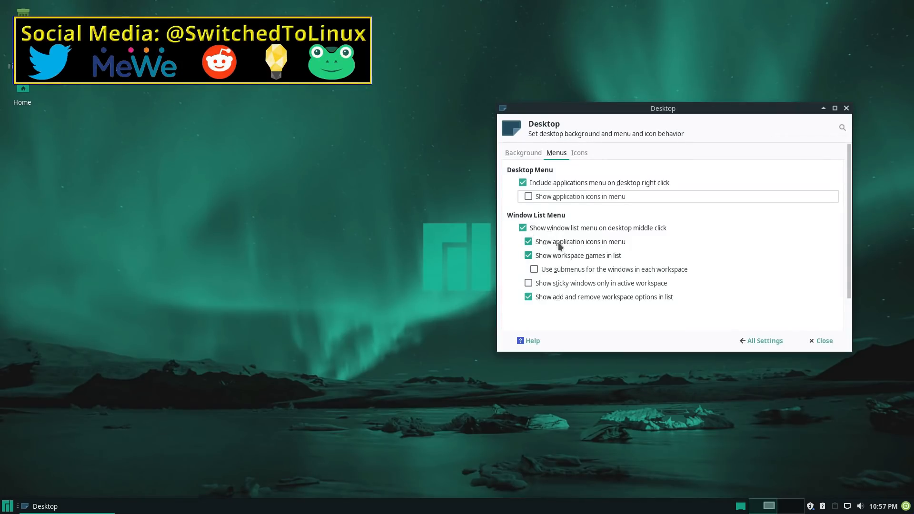
- View the desktop's window list menu, try disabling it, and enable it again
middle_click(326, 178)
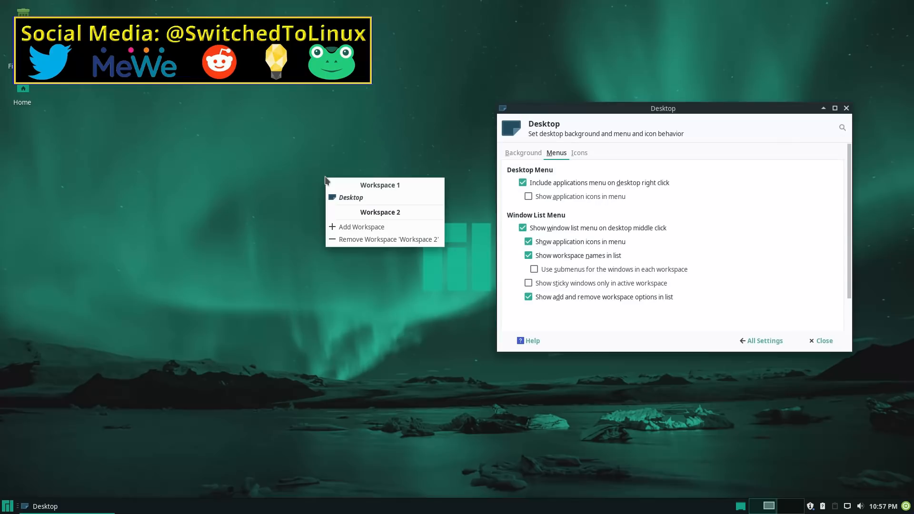
click(297, 169)
click(523, 228)
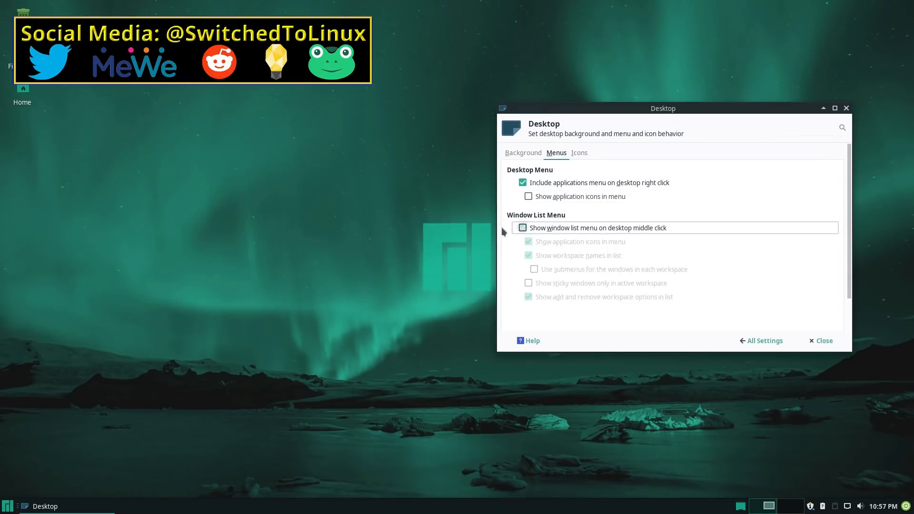
scroll(324, 210, down, 1)
scroll(323, 215, up, 1)
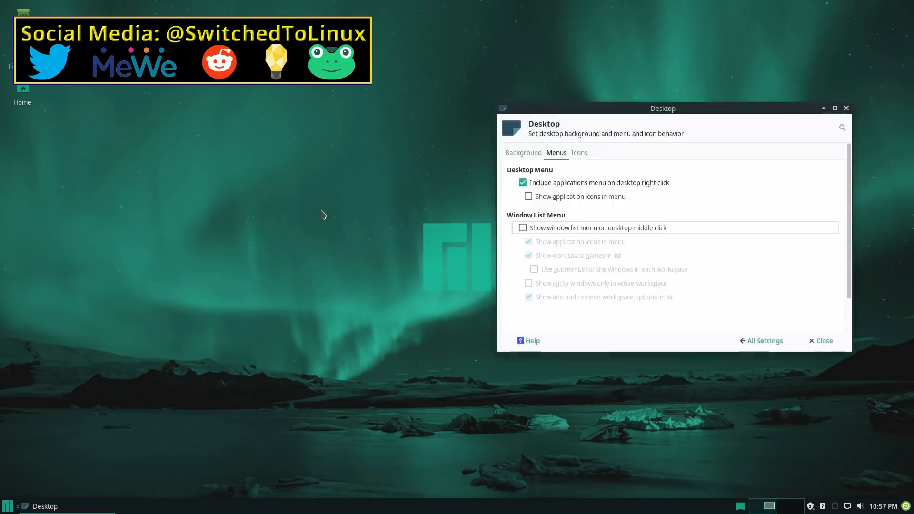
scroll(322, 214, down, 1)
scroll(322, 214, up, 1)
click(522, 229)
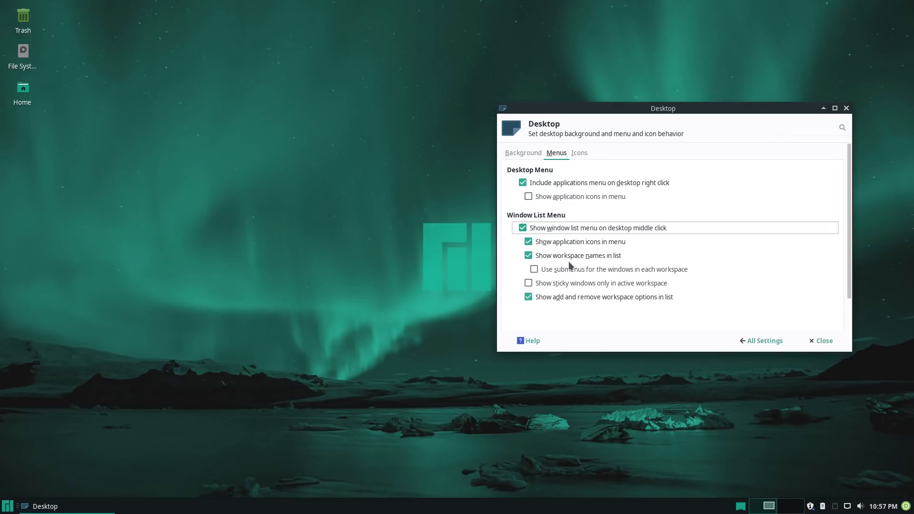
- Open the desktop icon settings and check the available icon types, keeping File/launcher icons
click(575, 154)
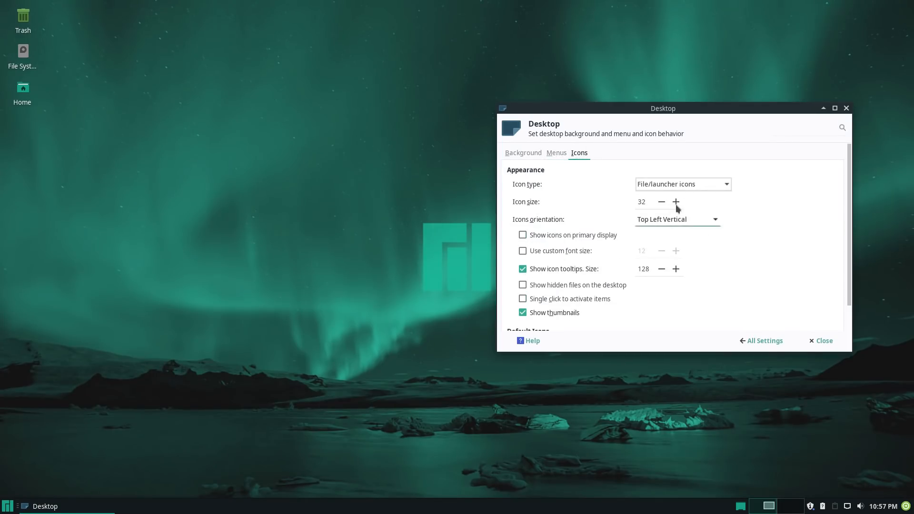
click(723, 188)
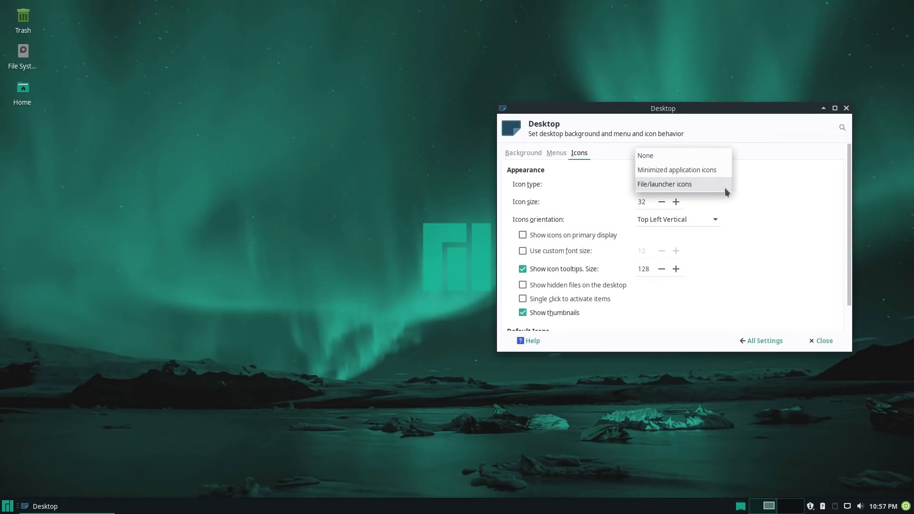
click(724, 187)
- Increase the desktop icon size to 60
click(677, 201)
click(677, 202)
click(676, 202)
click(676, 202)
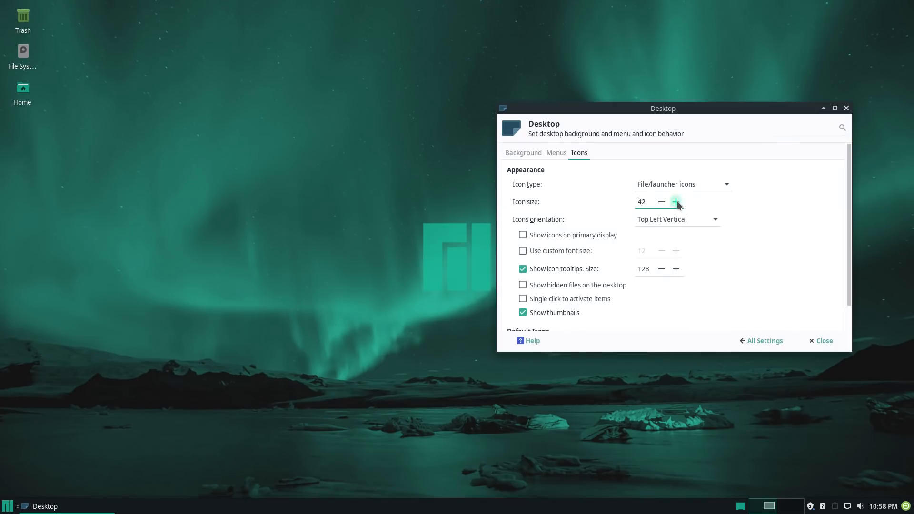
click(675, 201)
click(675, 201)
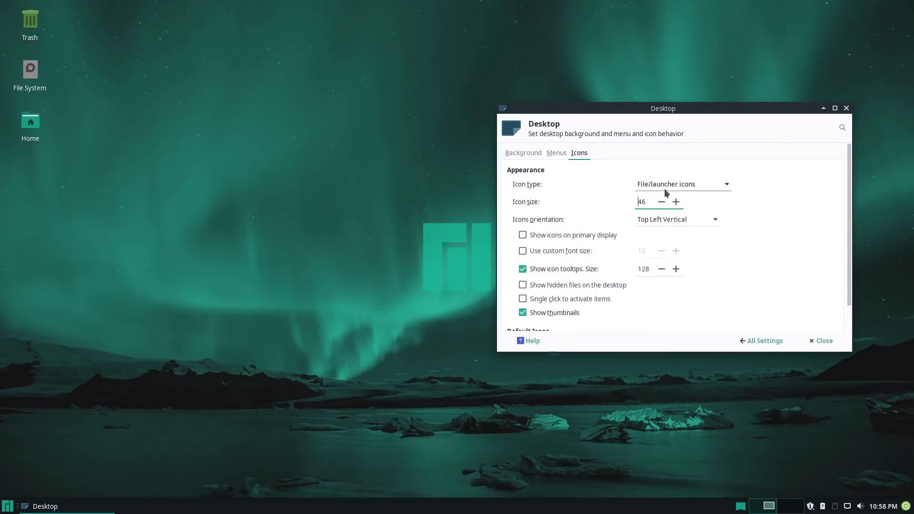
click(676, 201)
click(675, 202)
click(675, 202)
click(676, 201)
click(675, 201)
click(676, 201)
click(676, 201)
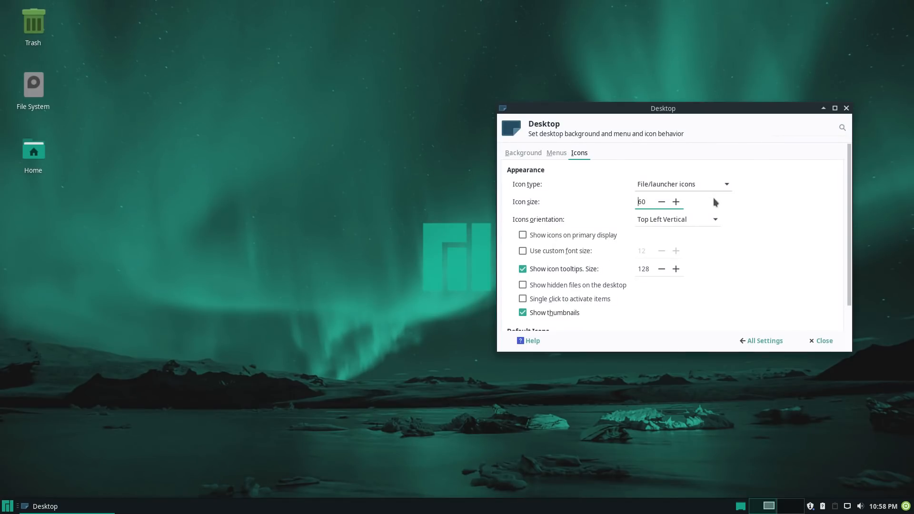
- Set the icons orientation to Top Right Vertical and arrange all existing desktop icons accordingly
click(712, 224)
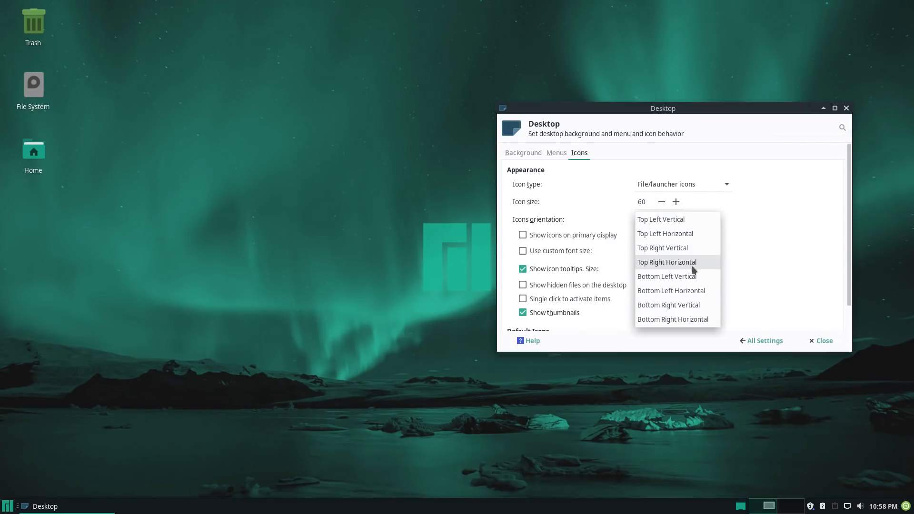
click(681, 250)
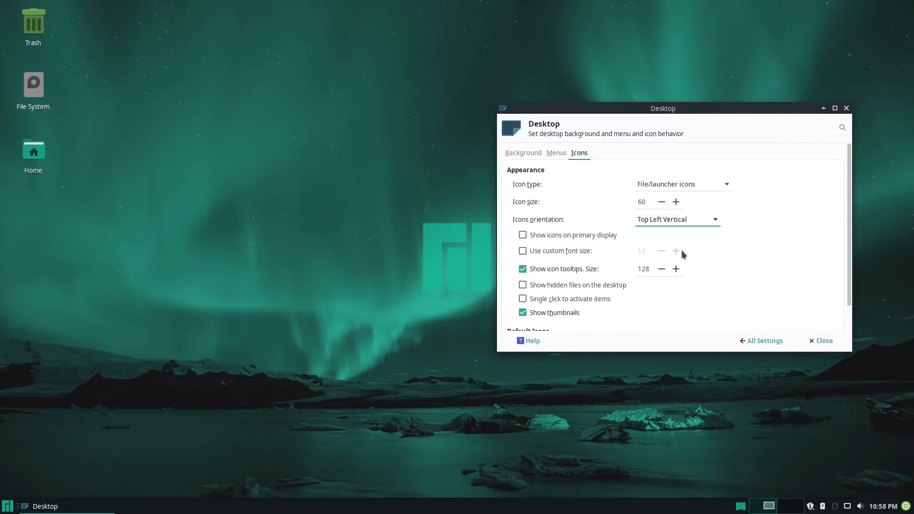
click(696, 285)
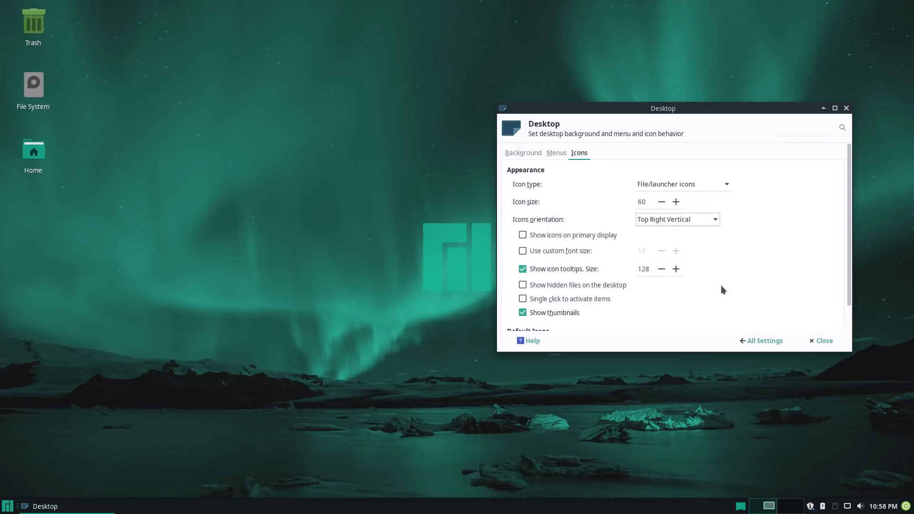
- Return the icons orientation to Top Left Vertical and rearrange the existing icons to match
drag(699, 109, 669, 121)
click(677, 232)
click(657, 208)
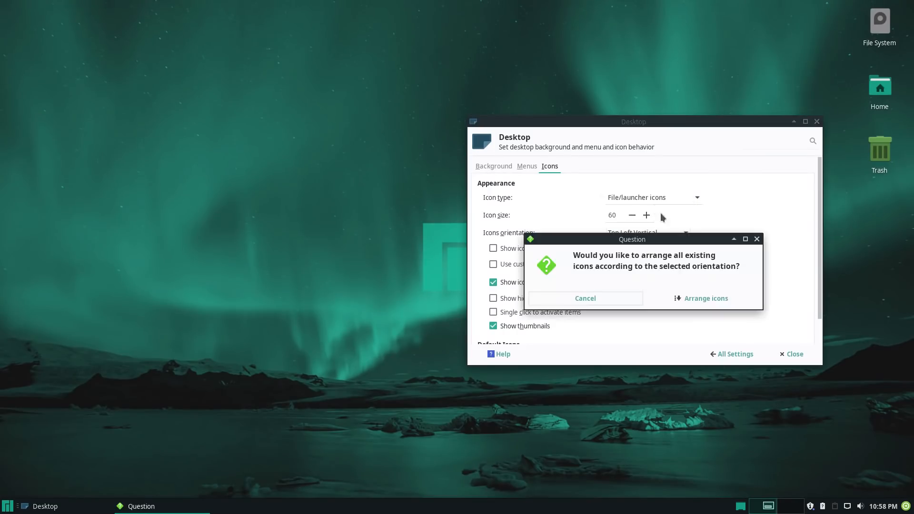
click(718, 292)
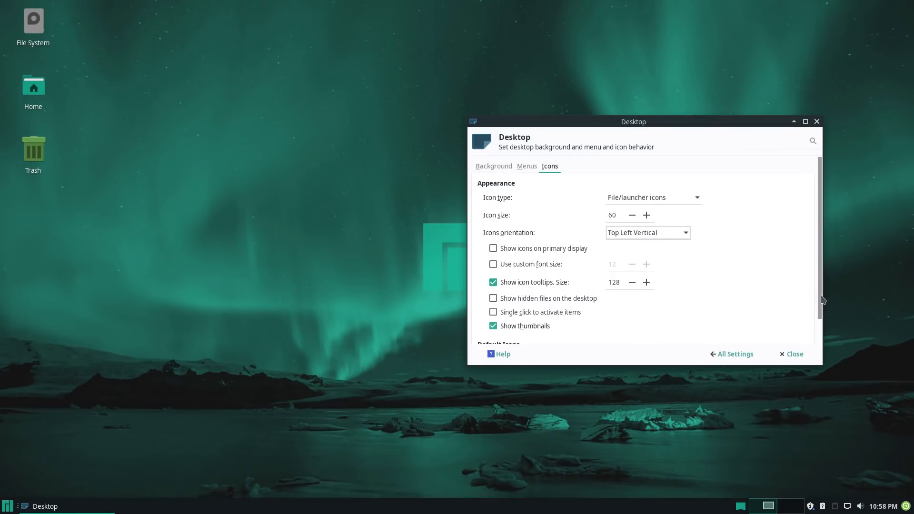
- In the default icons list, hide the Filesystem icon and enable Removable Devices
drag(821, 299, 834, 348)
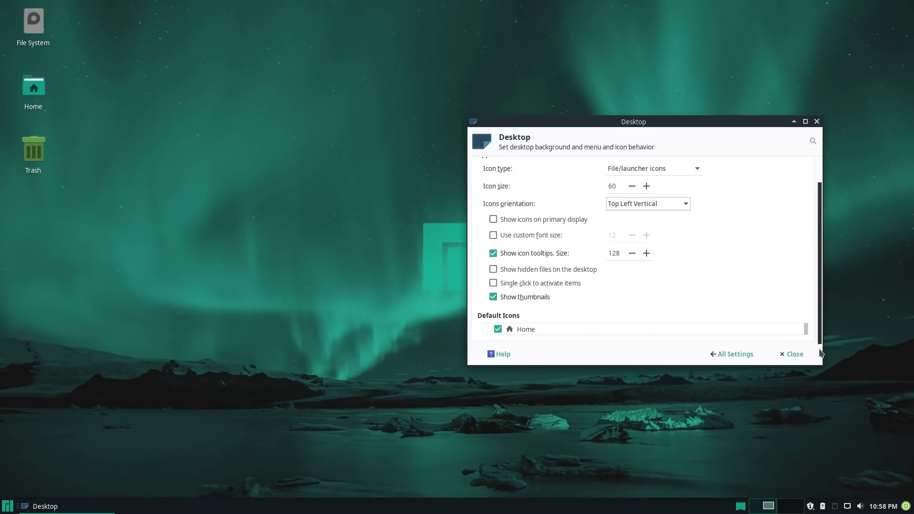
scroll(670, 328, down, 3)
scroll(670, 327, up, 3)
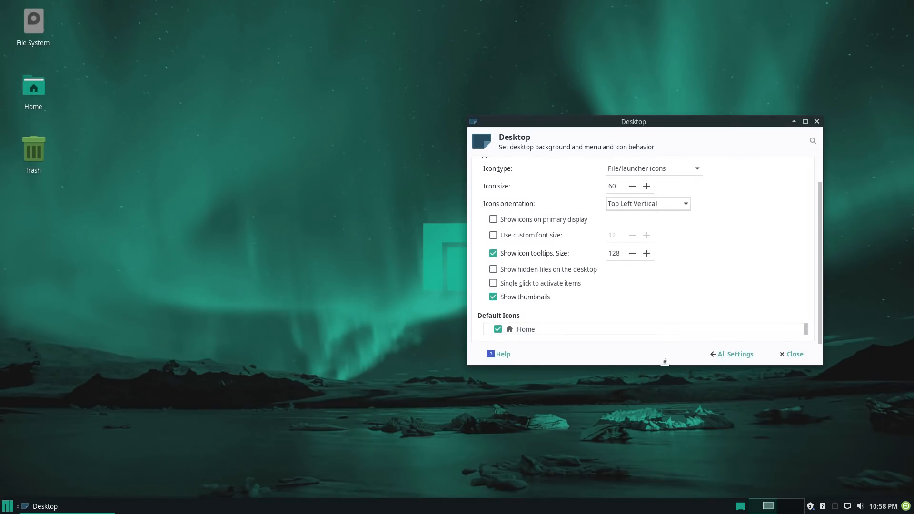
drag(665, 363, 665, 474)
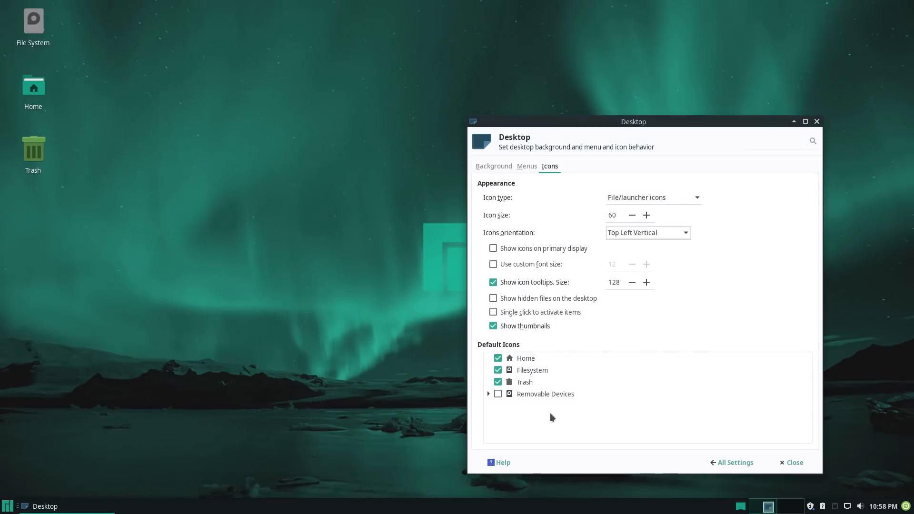
click(498, 372)
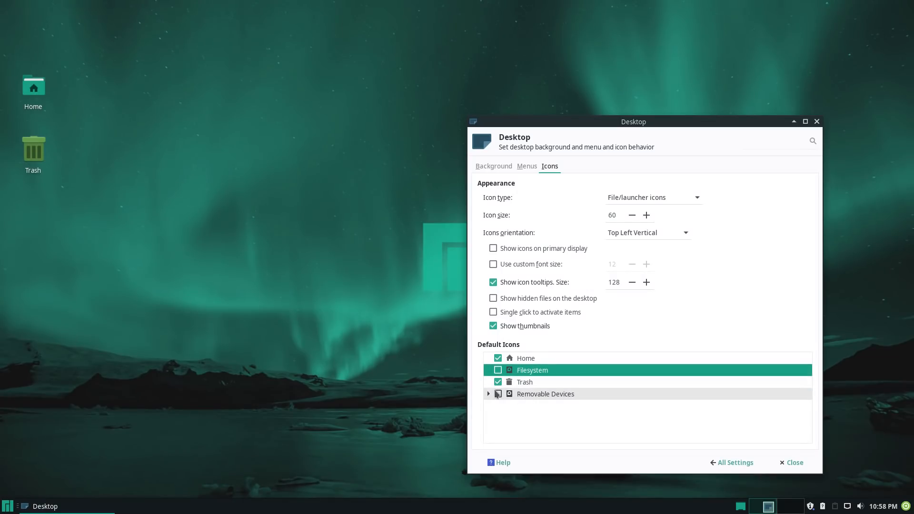
click(489, 394)
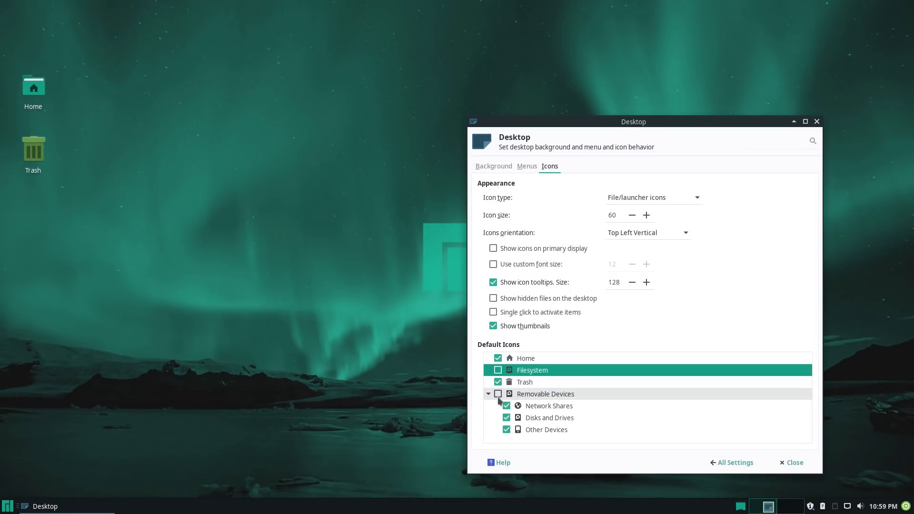
click(497, 395)
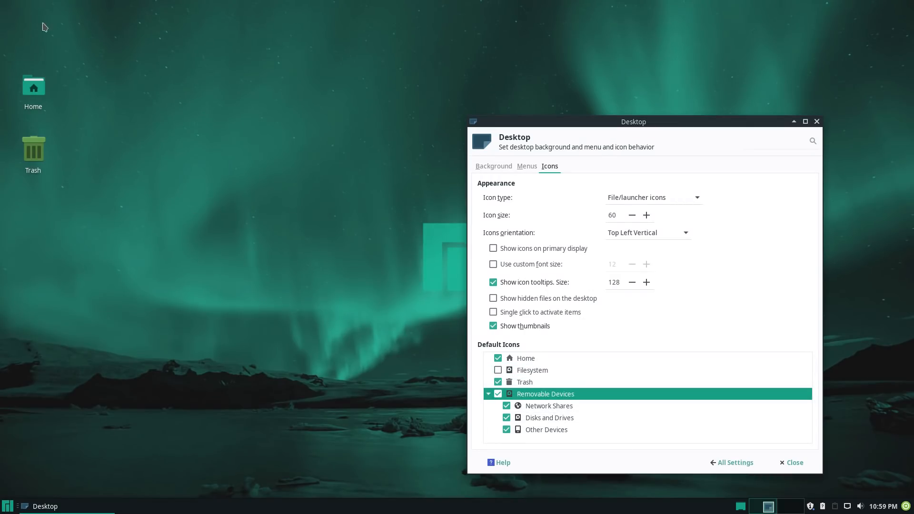
- Move the Home icon into the desktop's first icon slot with Trash directly beneath it, and close the desktop settings
drag(34, 84, 34, 21)
drag(39, 142, 24, 57)
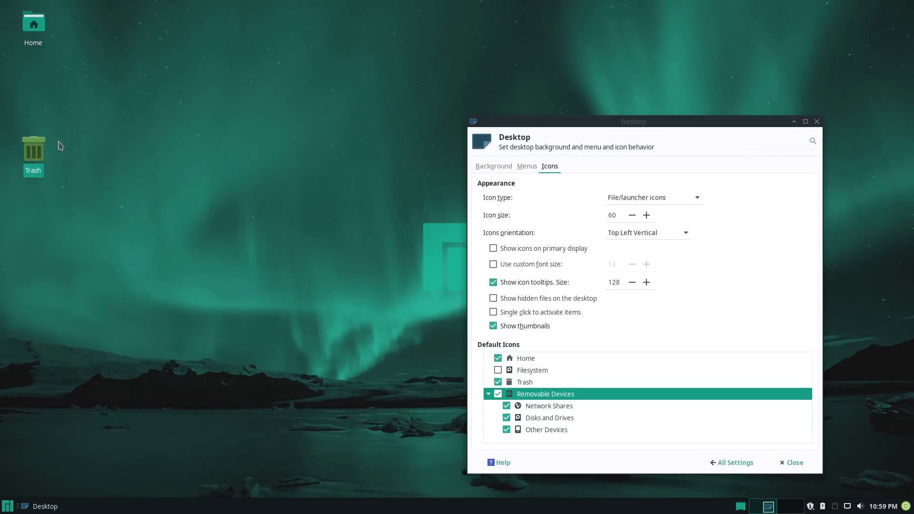
drag(37, 151, 28, 75)
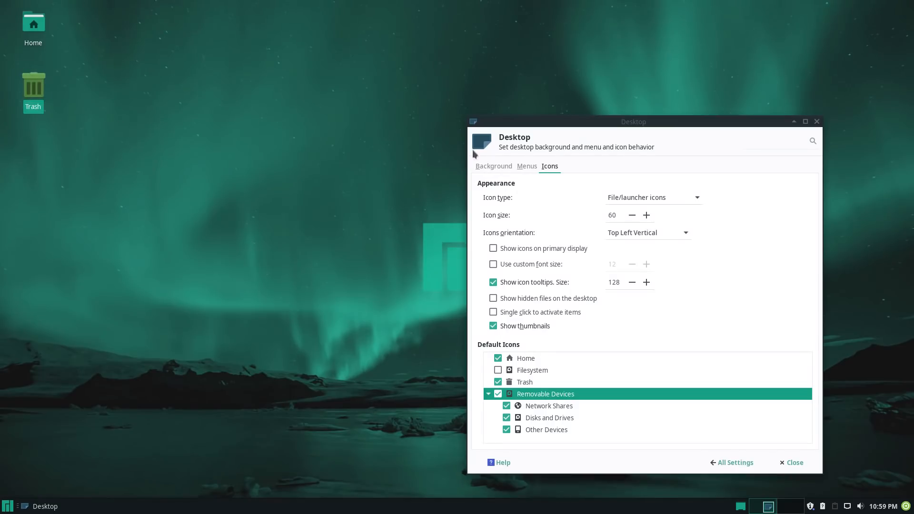
click(715, 255)
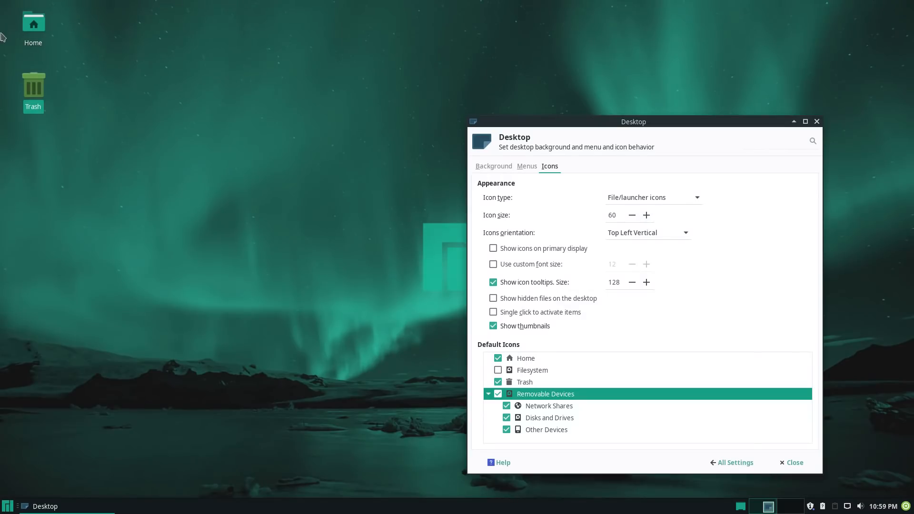
drag(32, 89, 93, 90)
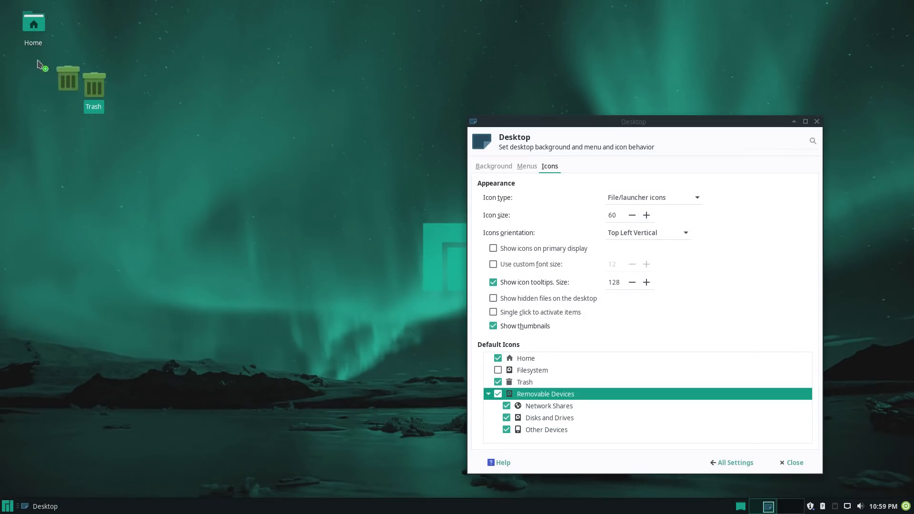
drag(94, 86, 34, 88)
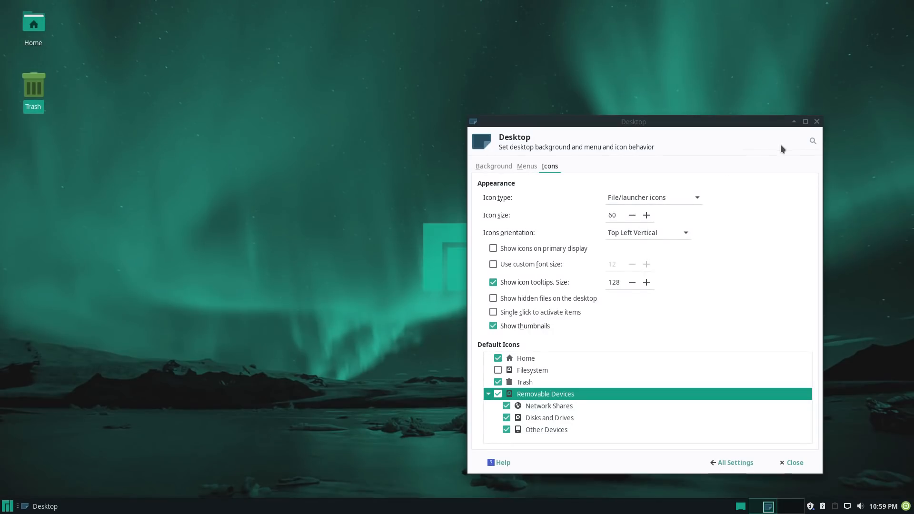
click(816, 122)
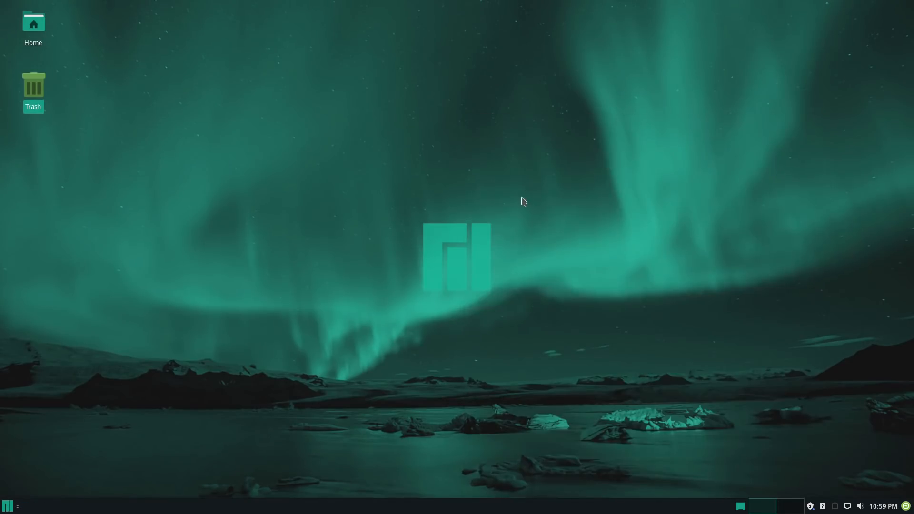
- Open the Appearance settings from the settings manager and reposition the window on the desktop
click(7, 506)
click(132, 261)
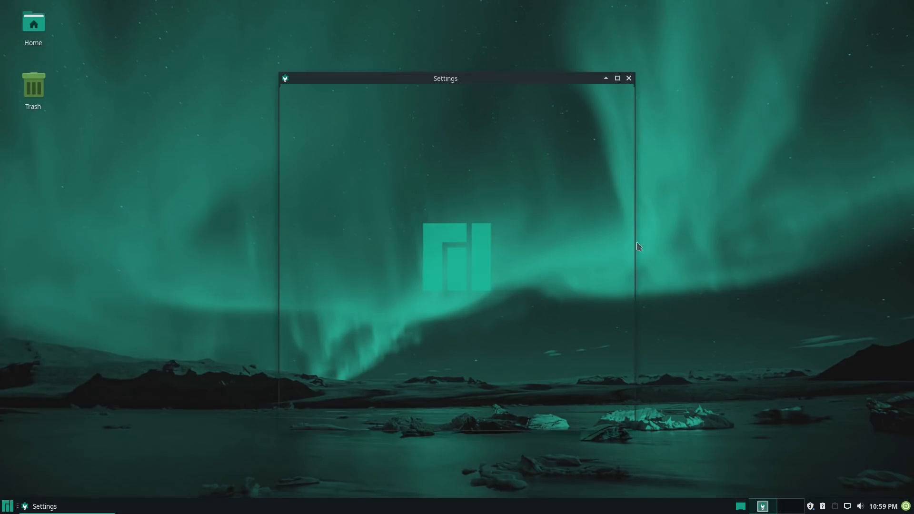
click(410, 144)
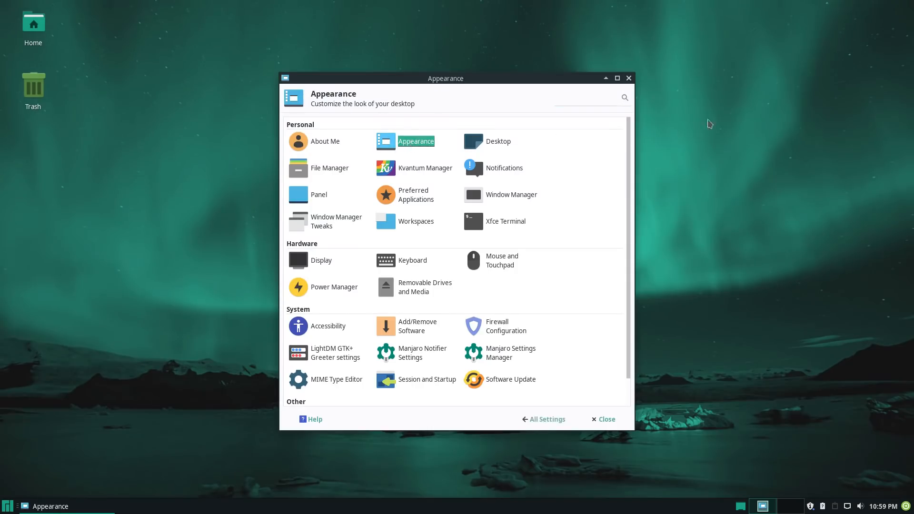
drag(475, 79, 508, 51)
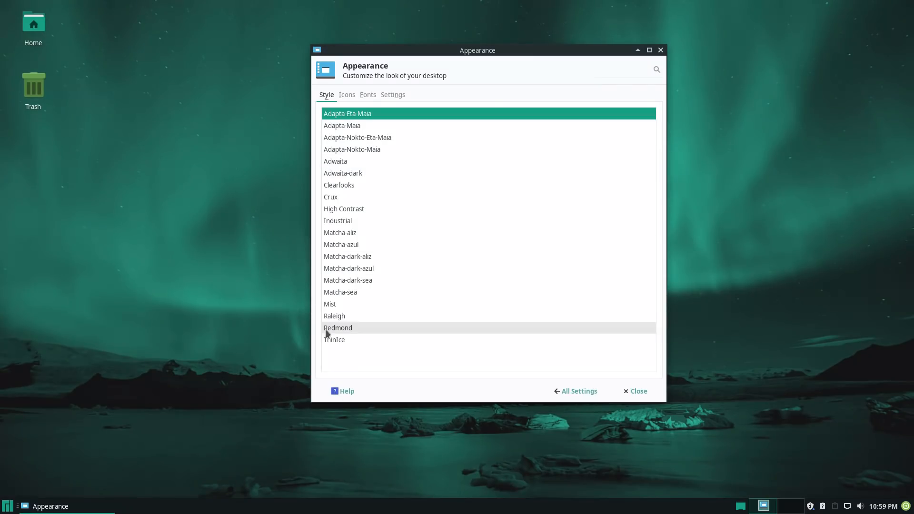
- Try the Adapta-Maia, Adapta-Nokto-Eta-Maia, Adapta-Nokto-Maia and Adwaita styles
click(367, 128)
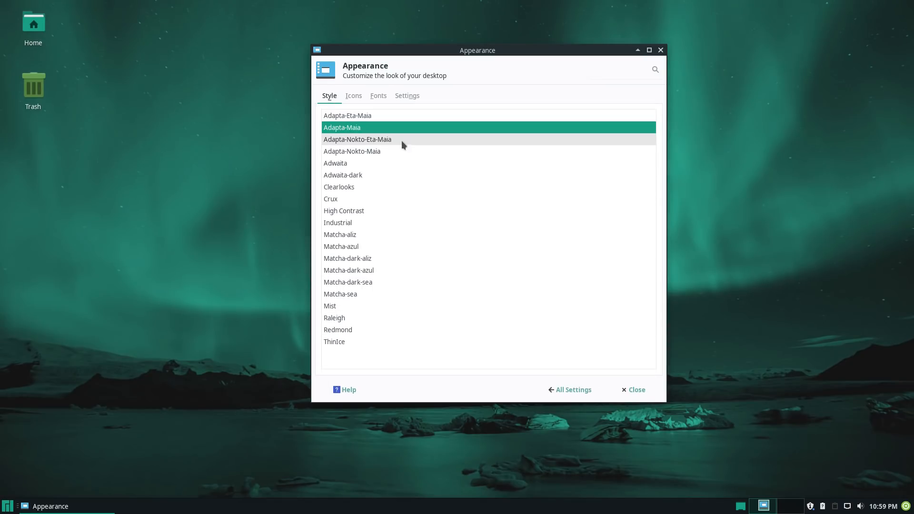
click(372, 141)
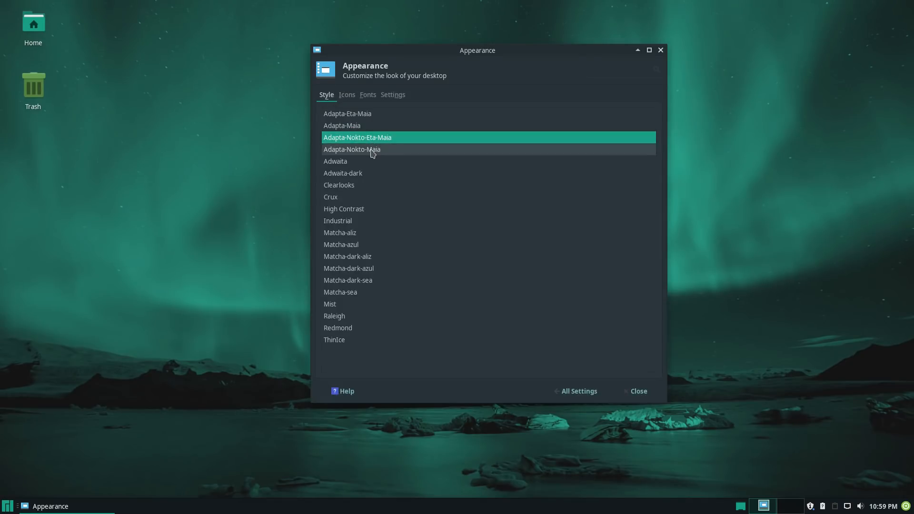
click(372, 150)
click(370, 163)
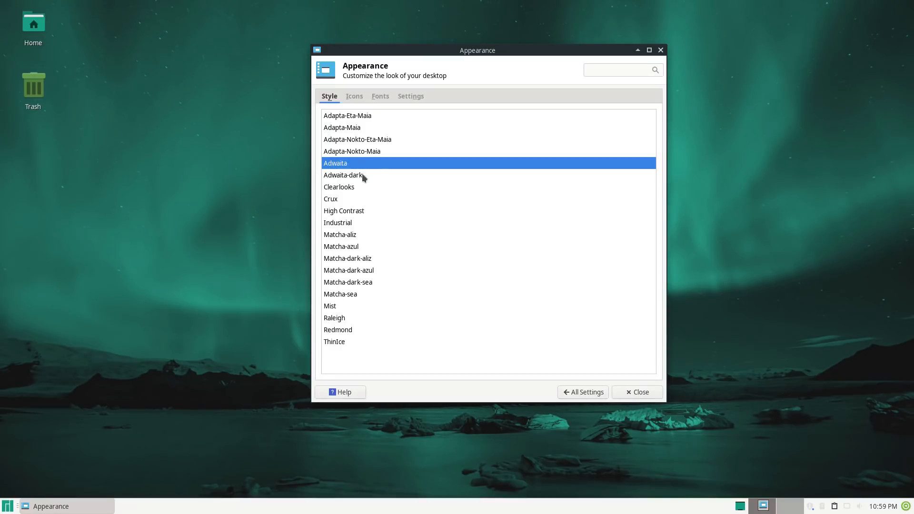
- Try the Clearlooks, Crux, High Contrast and Industrial styles
click(364, 186)
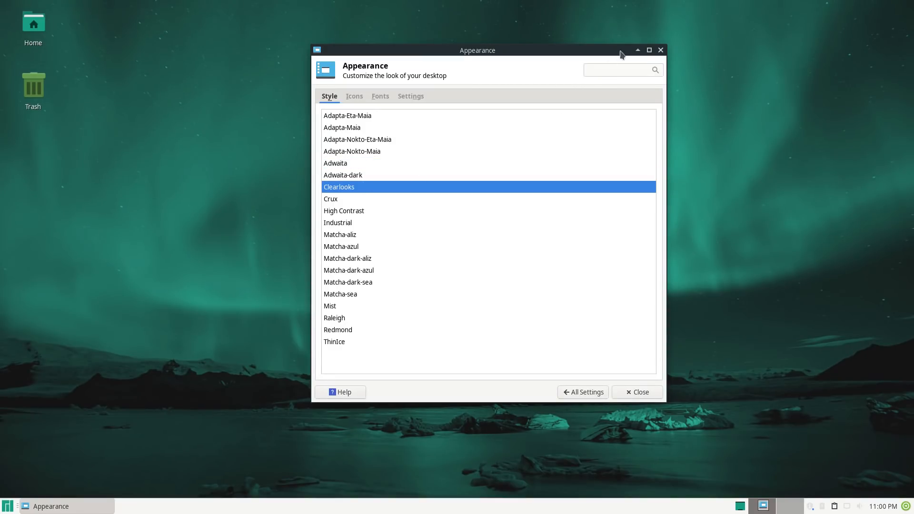
click(340, 200)
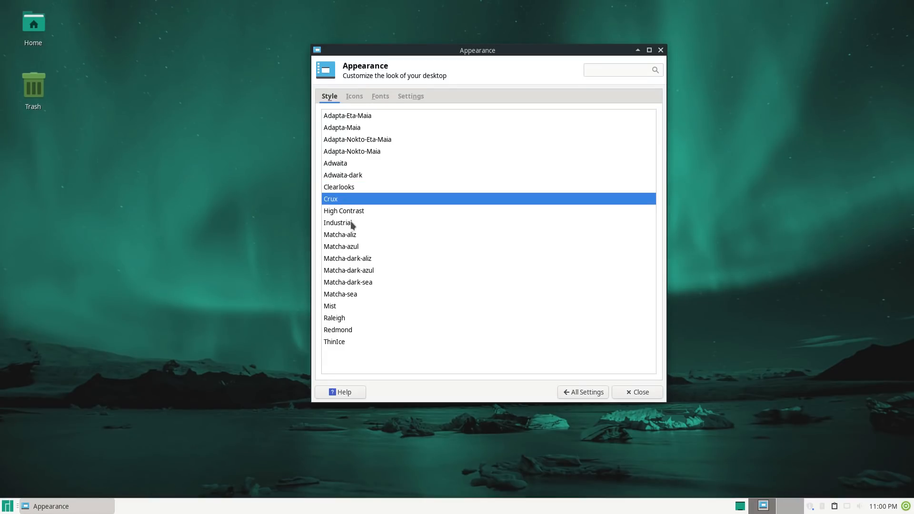
click(346, 213)
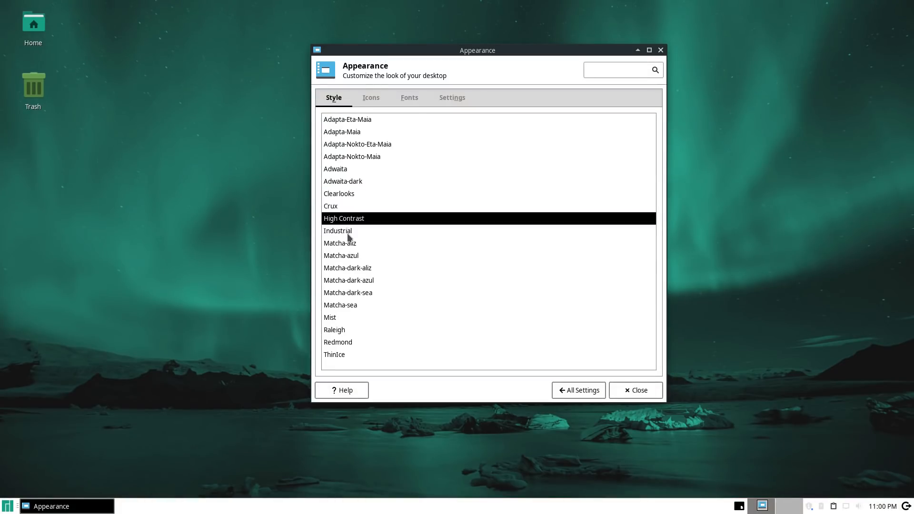
click(348, 233)
- Try the Matcha-azul, Matcha-dark-aliz, Matcha-dark-azul and Matcha-dark-sea styles, finishing with Matcha-sea applied
click(353, 248)
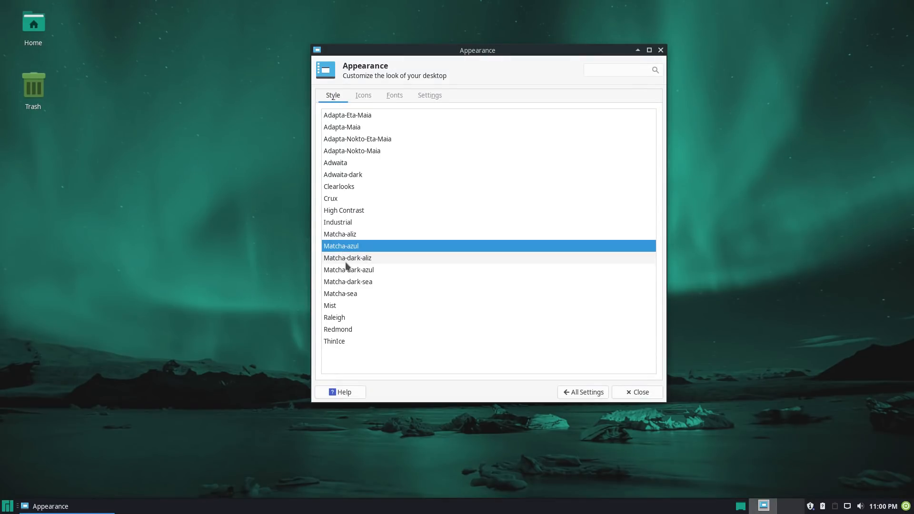
click(346, 260)
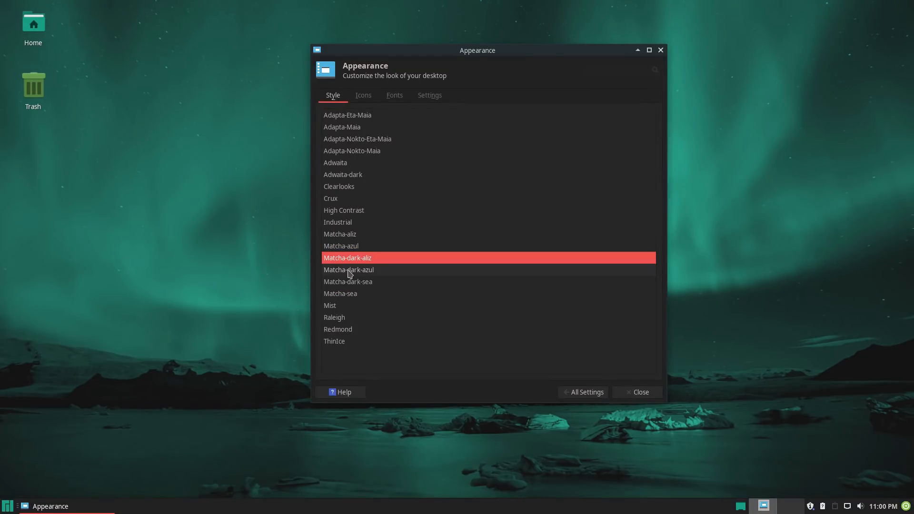
click(349, 270)
click(350, 283)
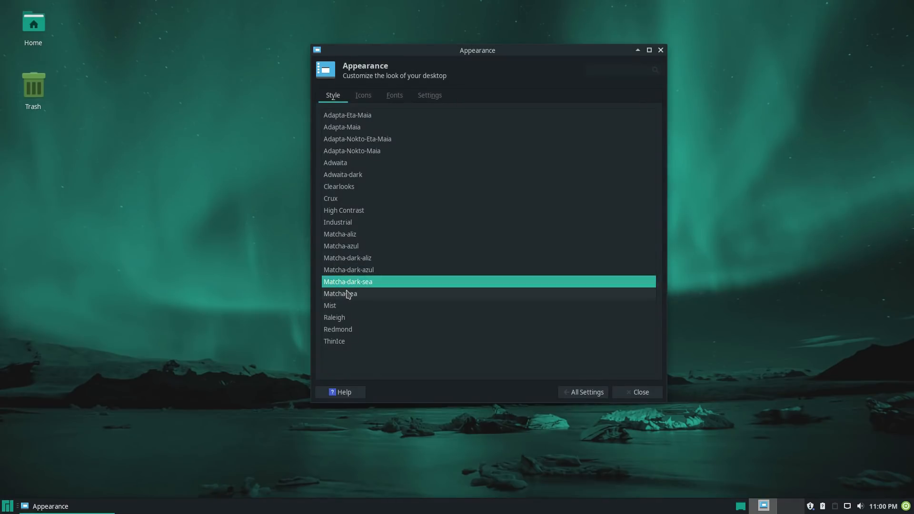
click(350, 295)
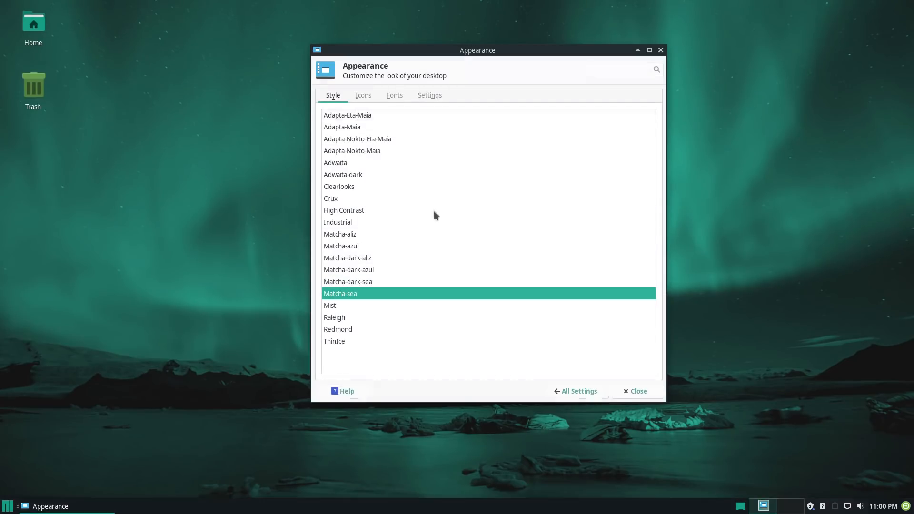
- Apply the Adapta-Maia style and look through the available icon themes
click(355, 125)
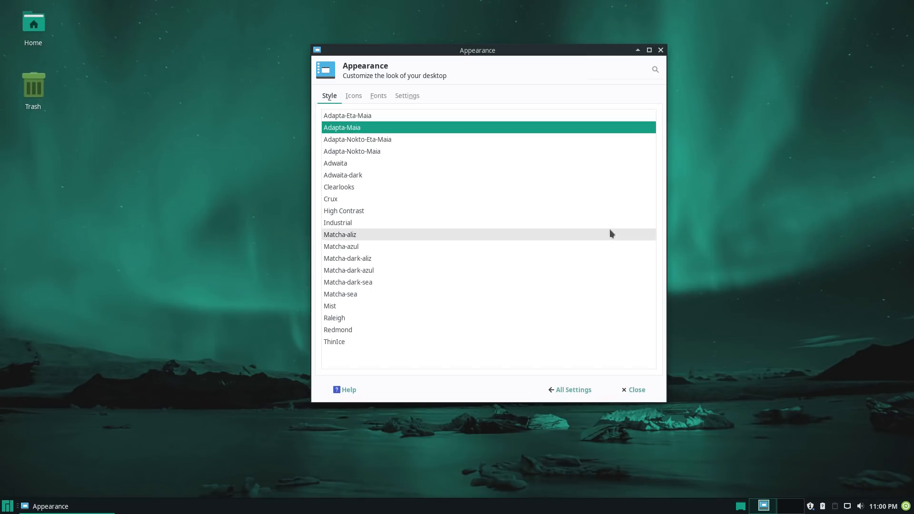
click(352, 96)
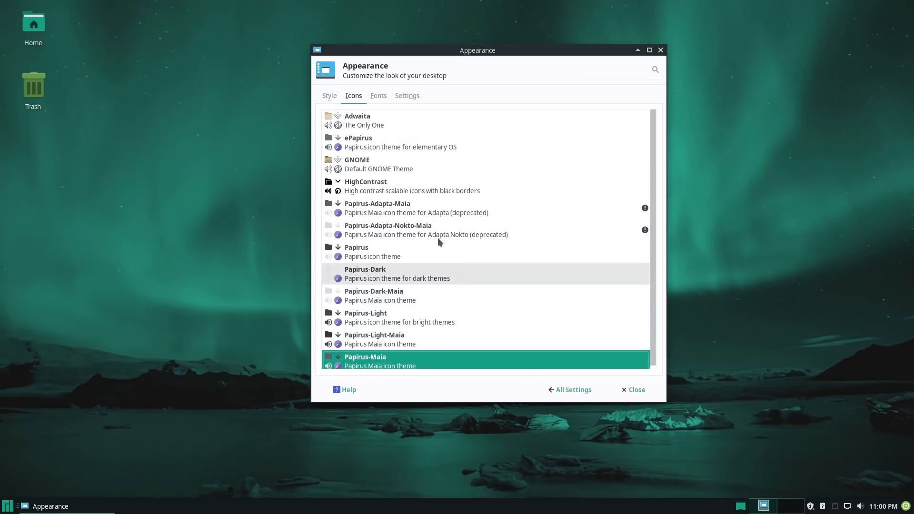
scroll(397, 225, down, 1)
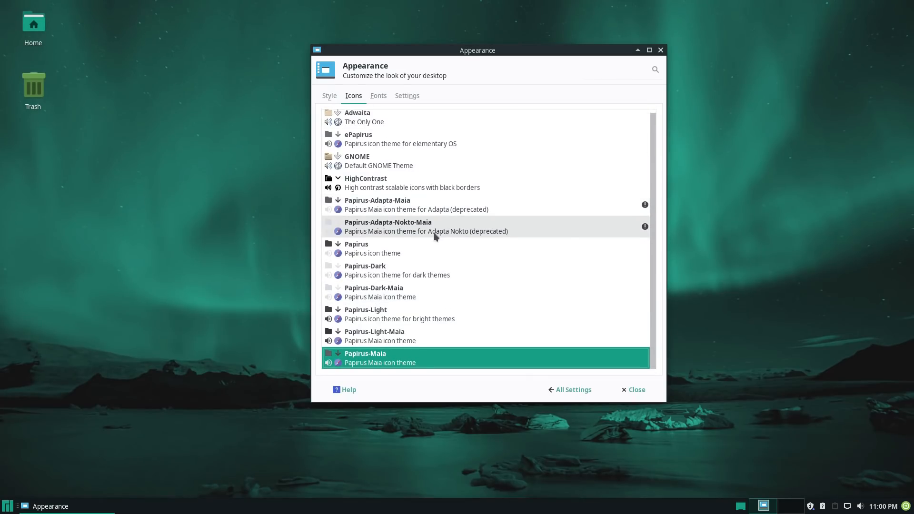
mouse_move(435, 235)
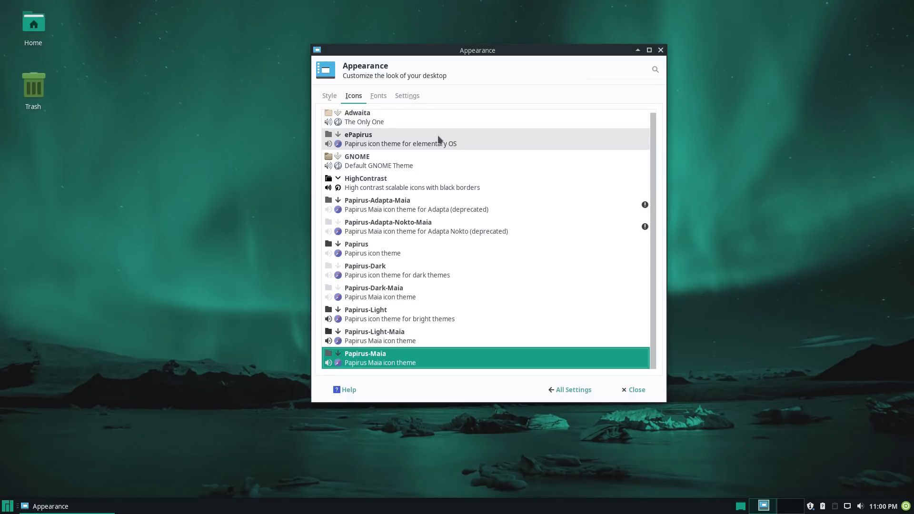
- Raise the custom DPI setting for fonts to 103
click(380, 97)
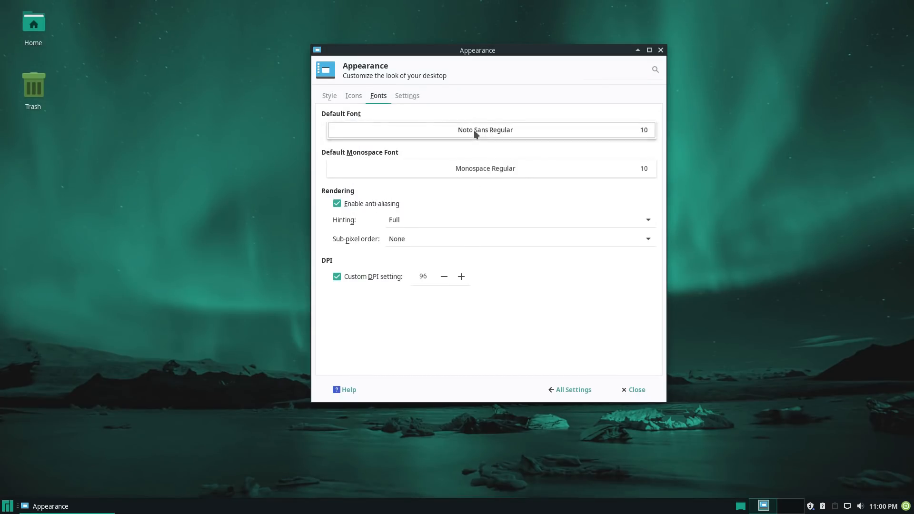
click(459, 277)
click(460, 277)
click(463, 279)
click(464, 279)
click(464, 280)
click(463, 279)
click(463, 280)
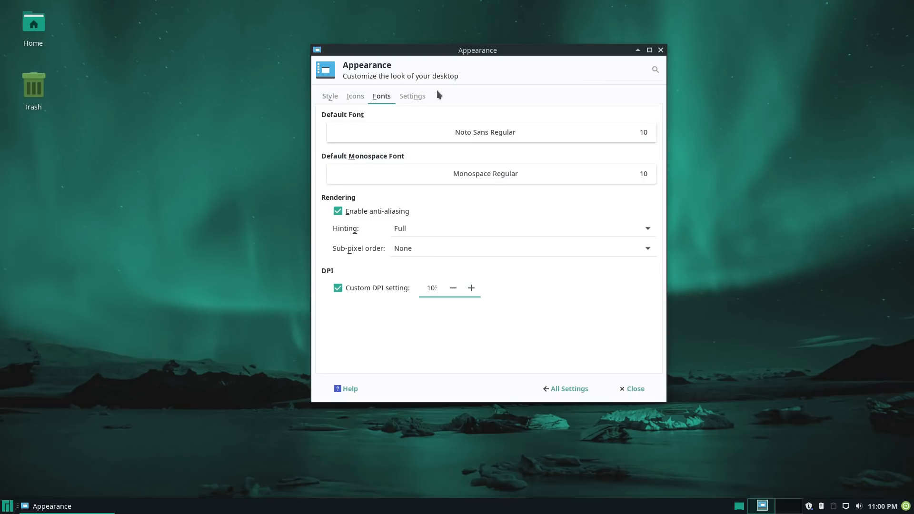
- Turn off images in menus and check the effect on the desktop's context menu
click(412, 96)
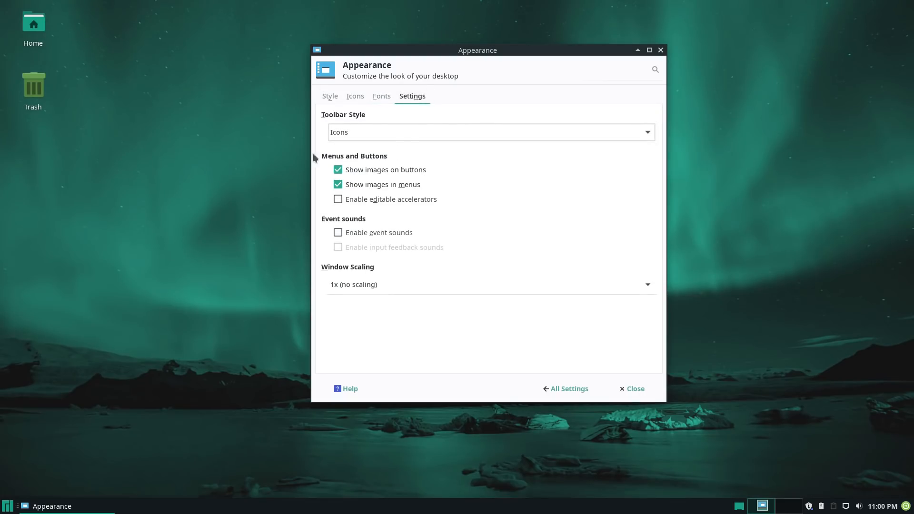
click(338, 185)
right_click(227, 174)
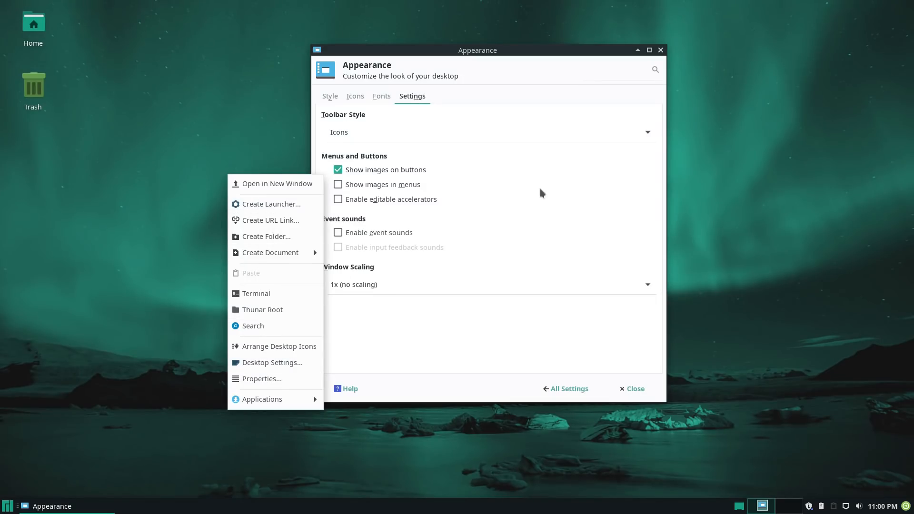
key(Escape)
- Open the Home folder, arrange its window beside the Appearance window, and check its Go menu for images
double_click(28, 31)
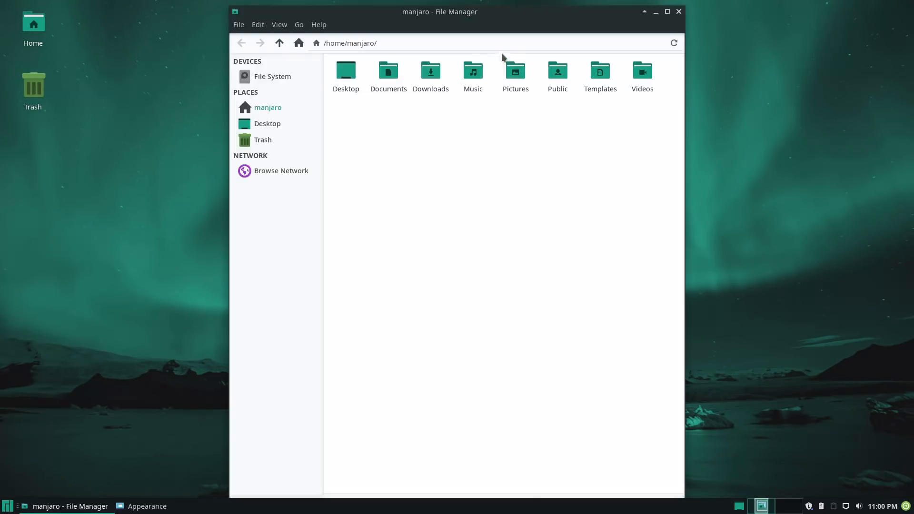
drag(494, 17, 229, 22)
drag(523, 40, 730, 64)
drag(274, 17, 350, 17)
click(109, 31)
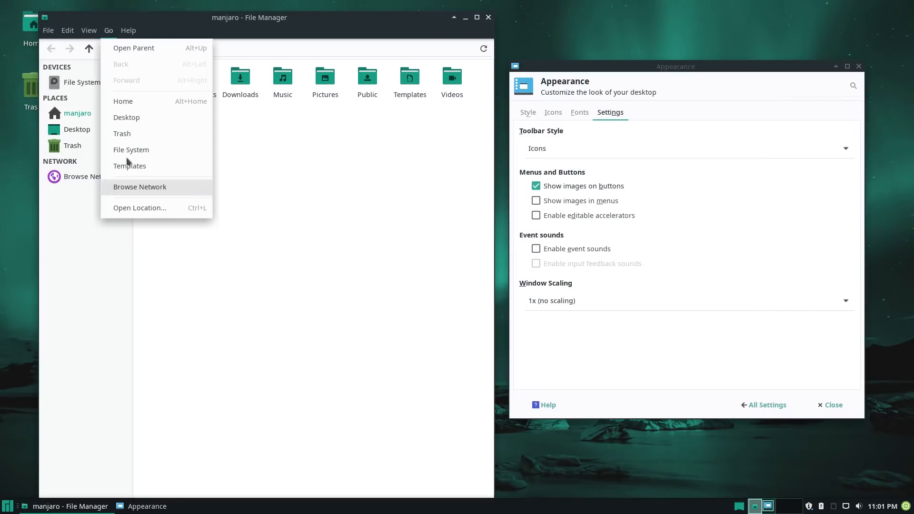
- Turn images in menus back on and check the file manager's View menu
click(547, 205)
click(537, 200)
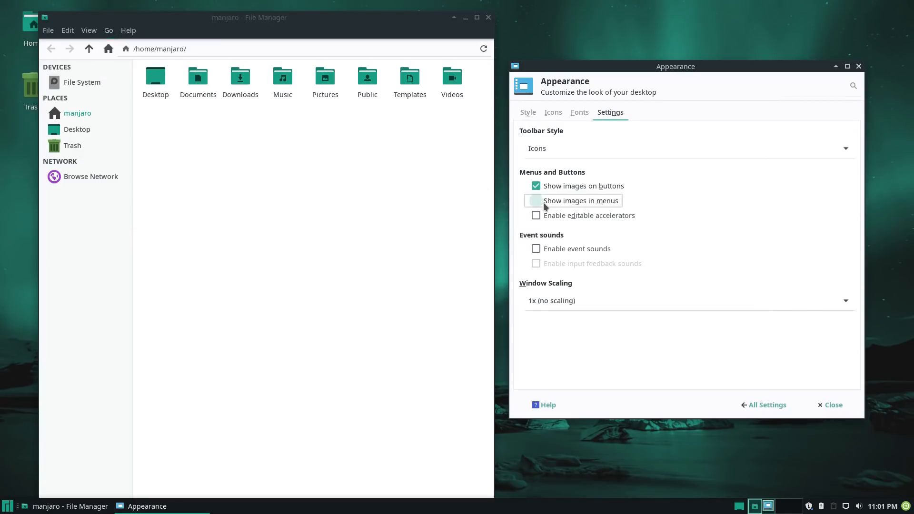
click(88, 31)
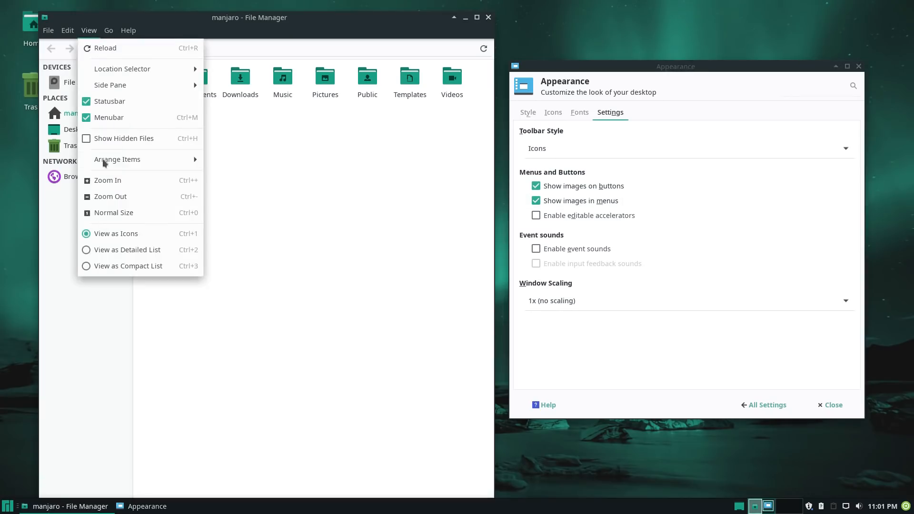
click(624, 181)
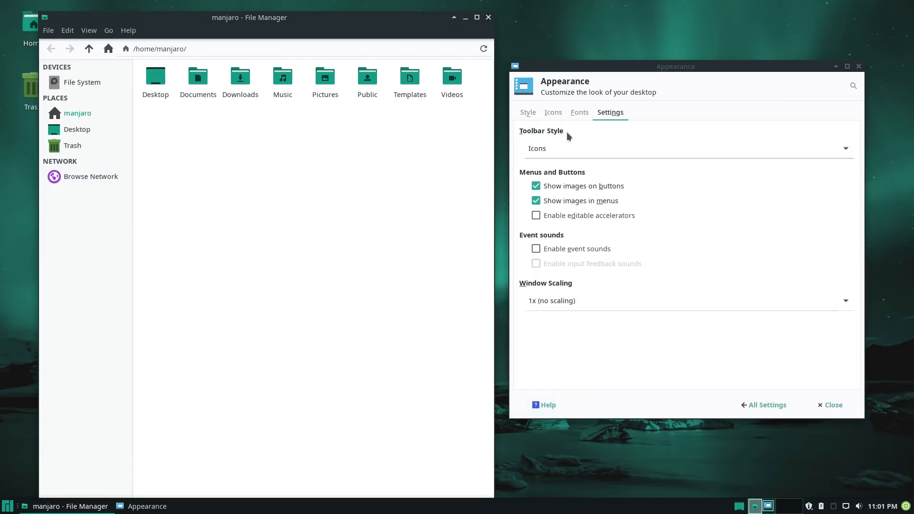
- Turn images on buttons off and back on, and check the window scaling choices
click(536, 187)
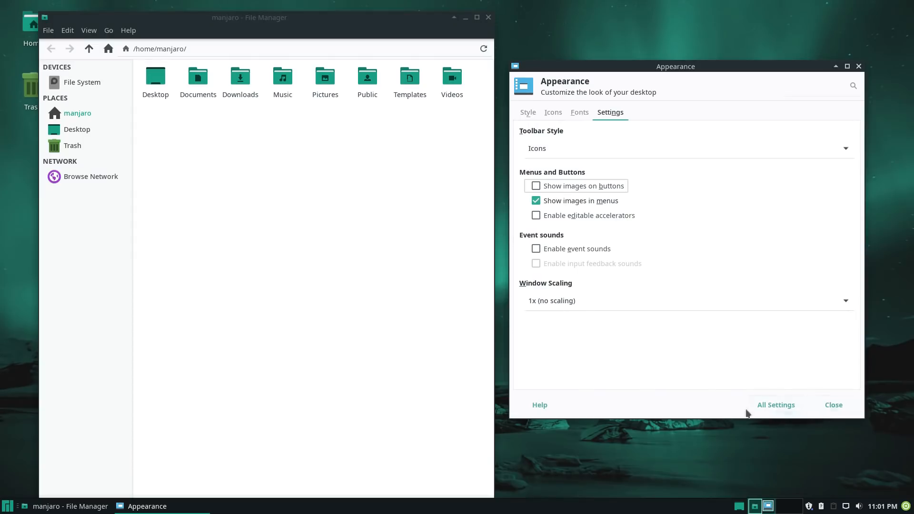
click(536, 186)
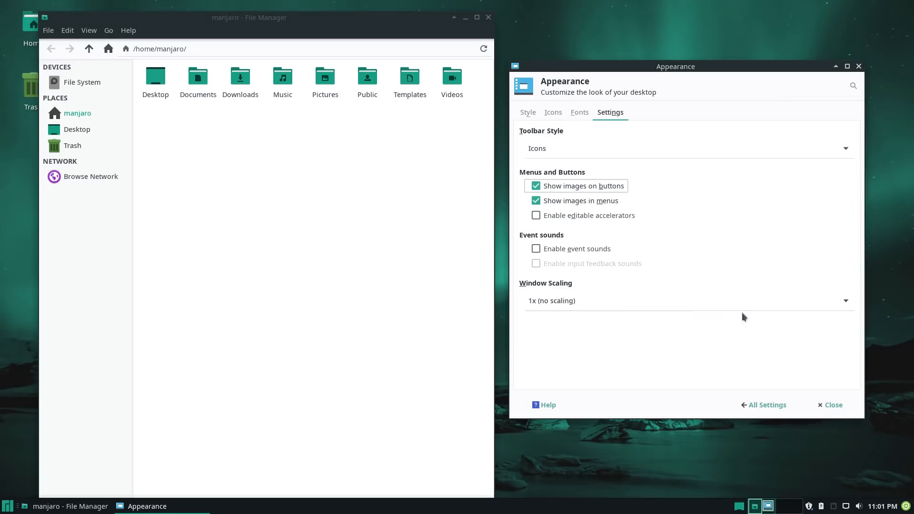
click(759, 304)
click(759, 305)
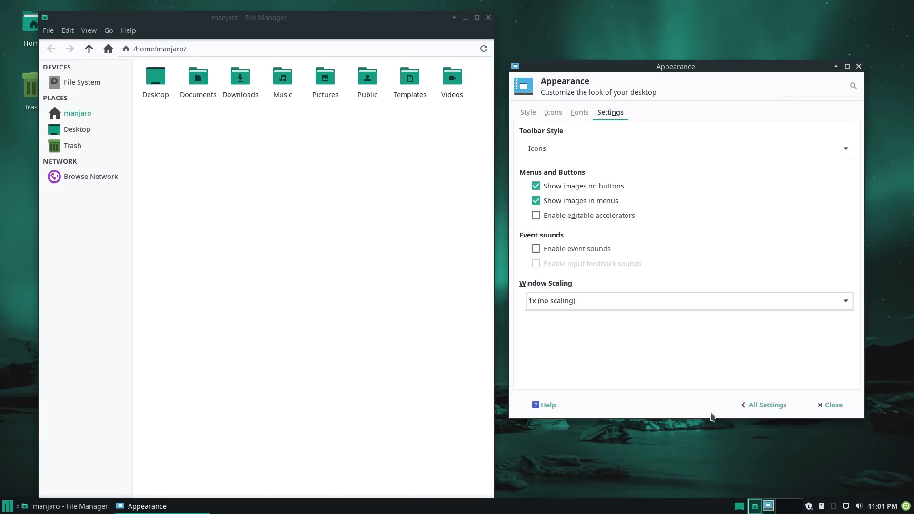
- Leave the Appearance settings, look briefly at Window Manager Tweaks, and open the Window Manager settings
click(528, 115)
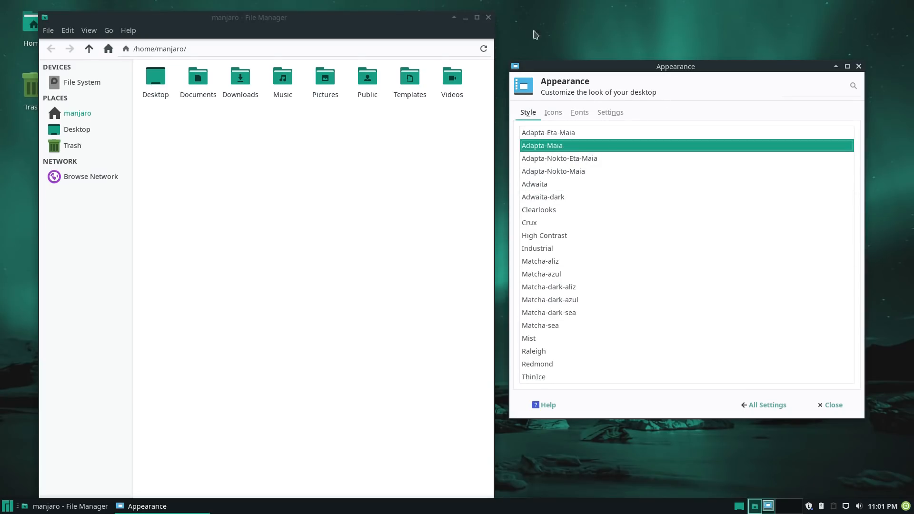
click(767, 404)
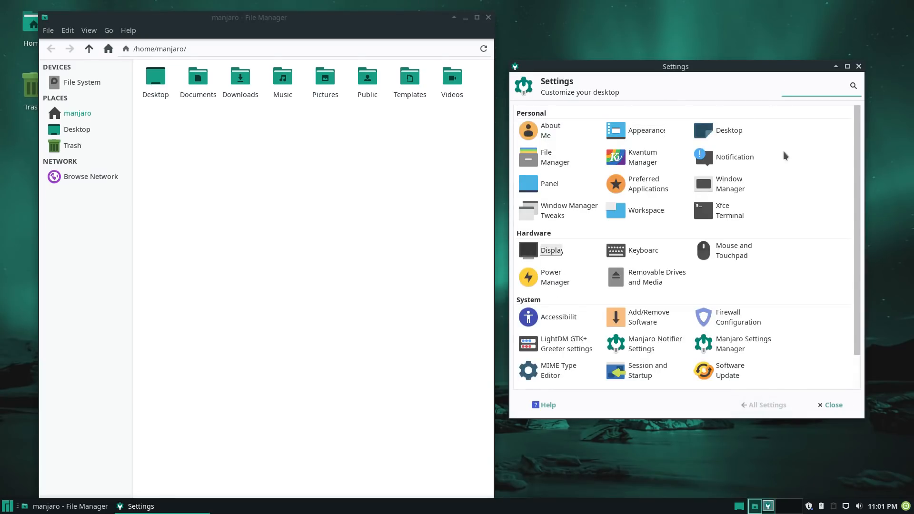
click(561, 212)
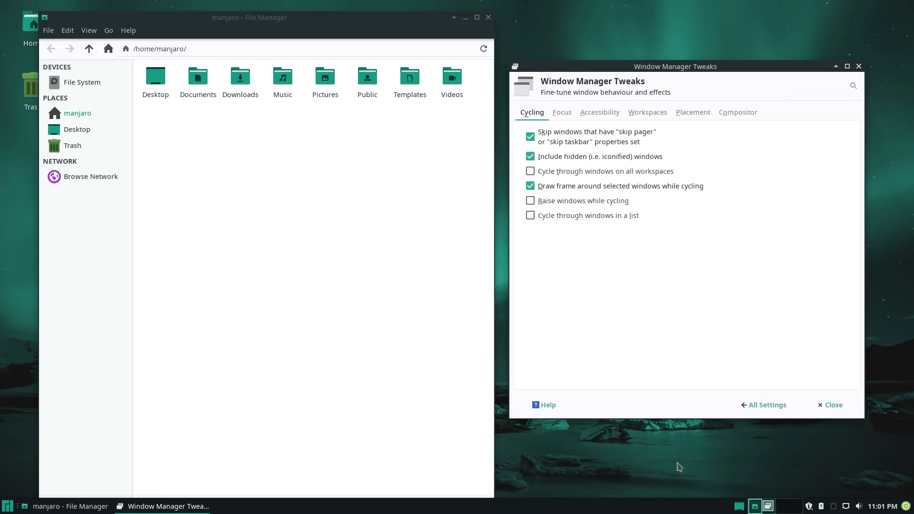
click(767, 406)
click(731, 185)
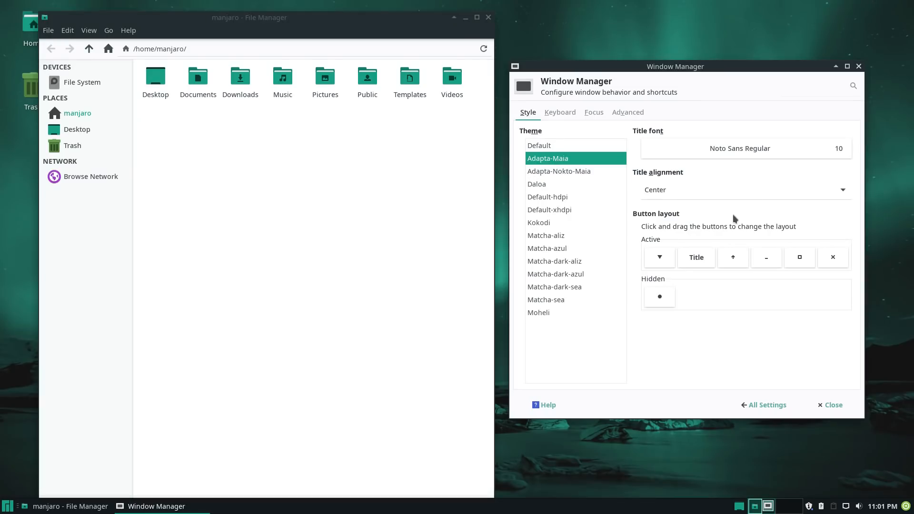
- Try the Adapta-Nokto-Maia, Daloa and Default-hdpi window themes
click(553, 171)
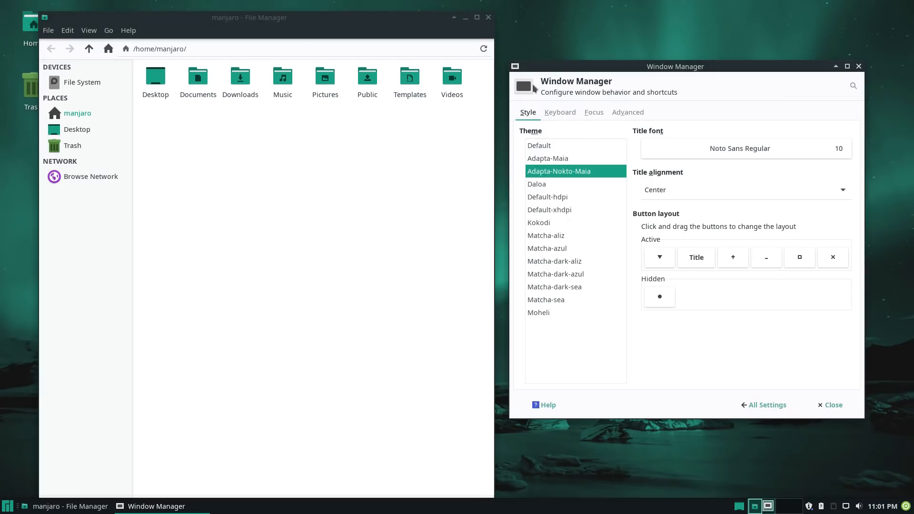
click(550, 184)
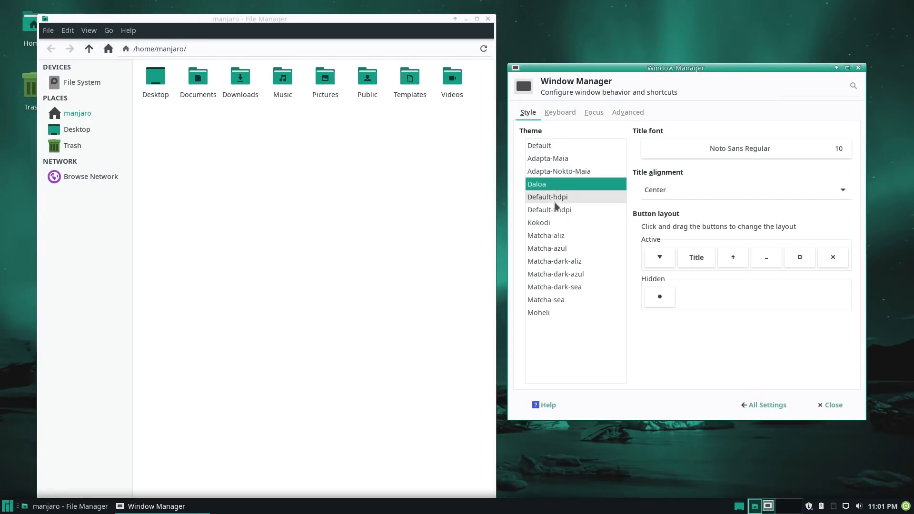
click(555, 197)
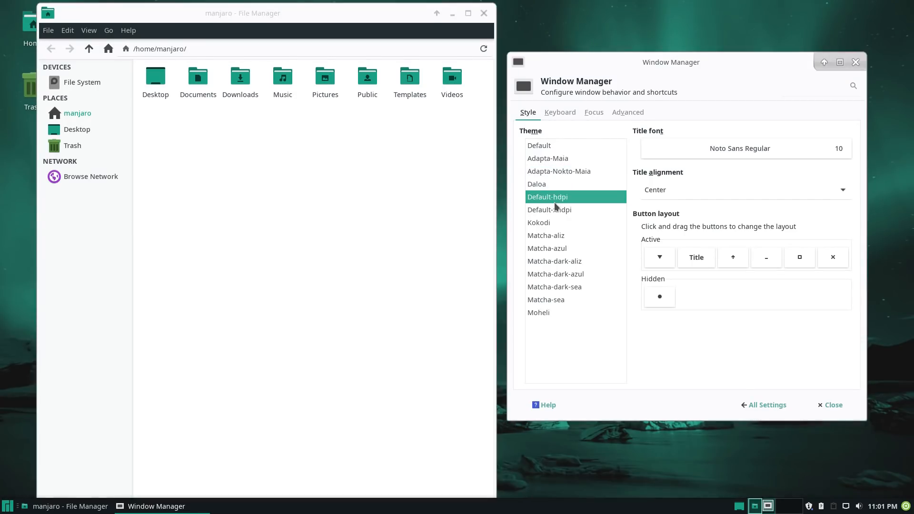
- Try the Matcha-aliz, Matcha-azul, Matcha-dark-aliz, Matcha-dark-azul and Matcha-dark-sea window themes, and go back to Adapta-Maia
click(563, 235)
click(558, 248)
click(563, 261)
click(562, 274)
click(563, 287)
click(547, 158)
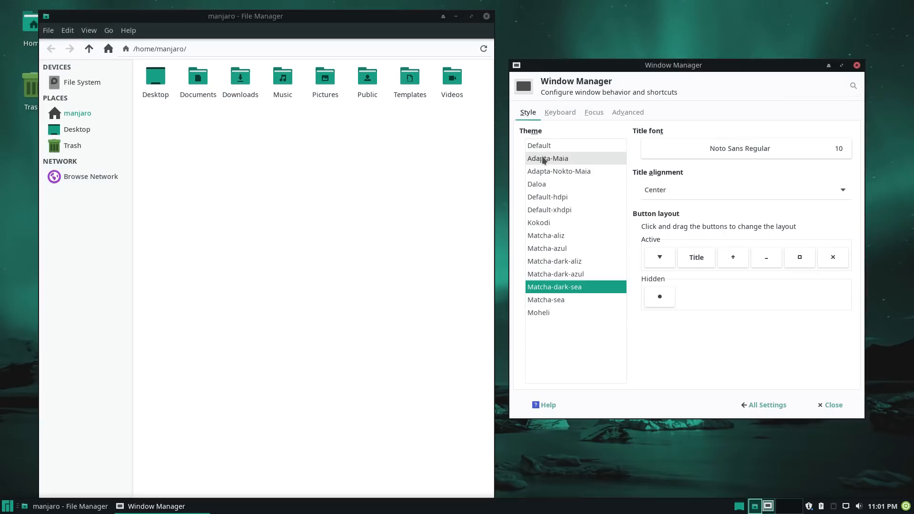
- Review the window manager's keyboard shortcuts, focus options and advanced snapping and wrapping options
click(559, 115)
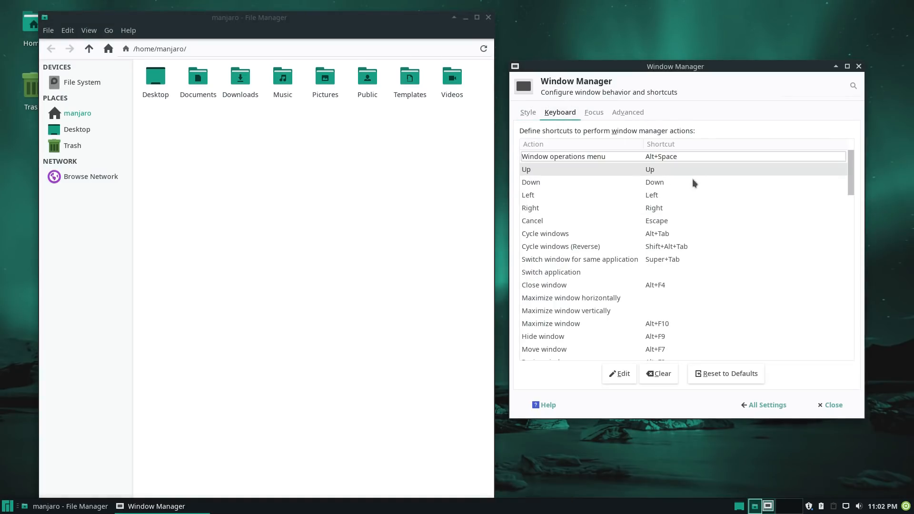
scroll(695, 324, down, 3)
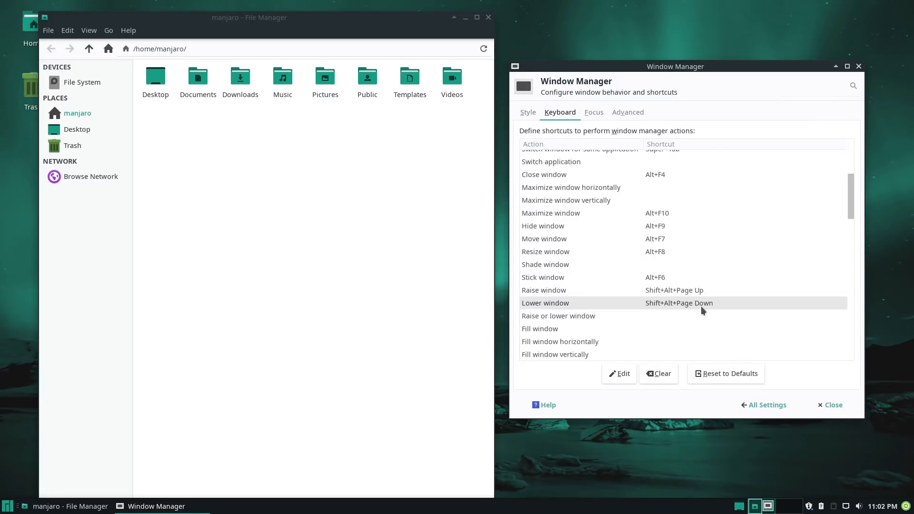
scroll(699, 319, down, 2)
scroll(698, 313, up, 5)
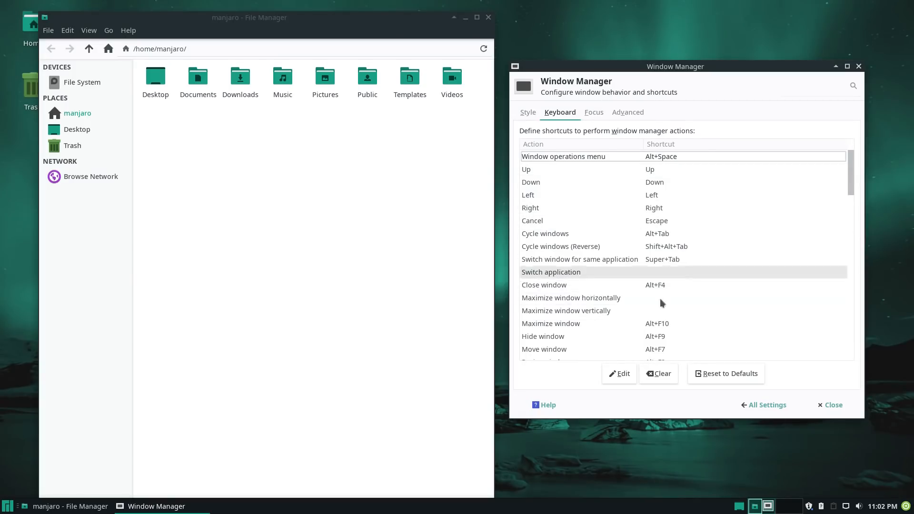
click(594, 114)
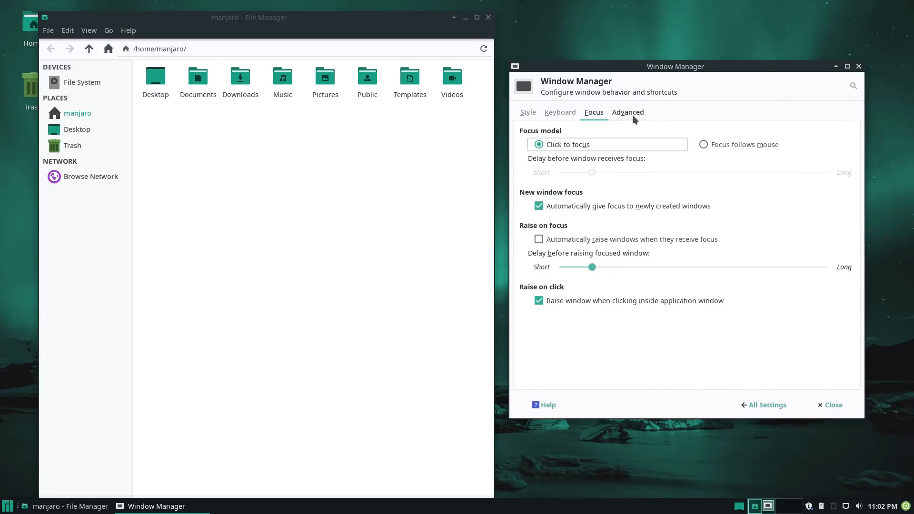
click(632, 115)
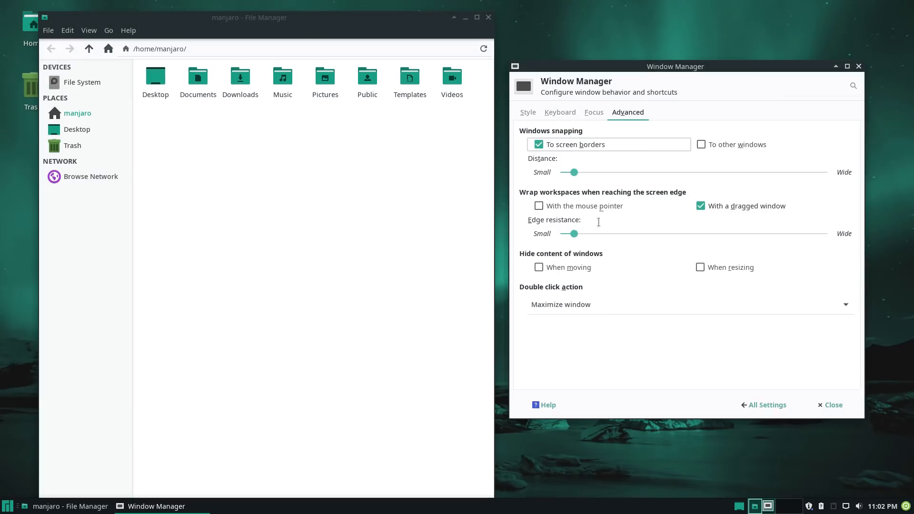
- In the Window Manager Tweaks compositor settings, lower the opacity of inactive windows to about three quarters
click(765, 403)
click(553, 217)
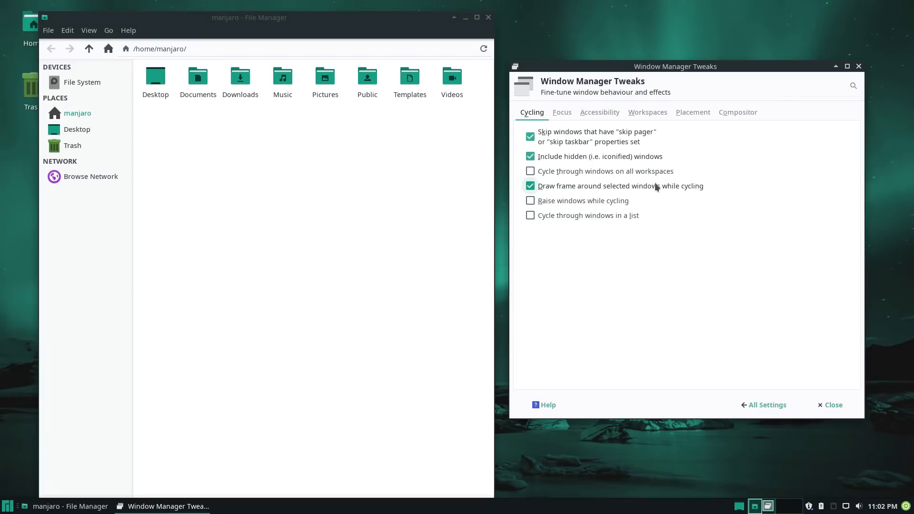
click(734, 114)
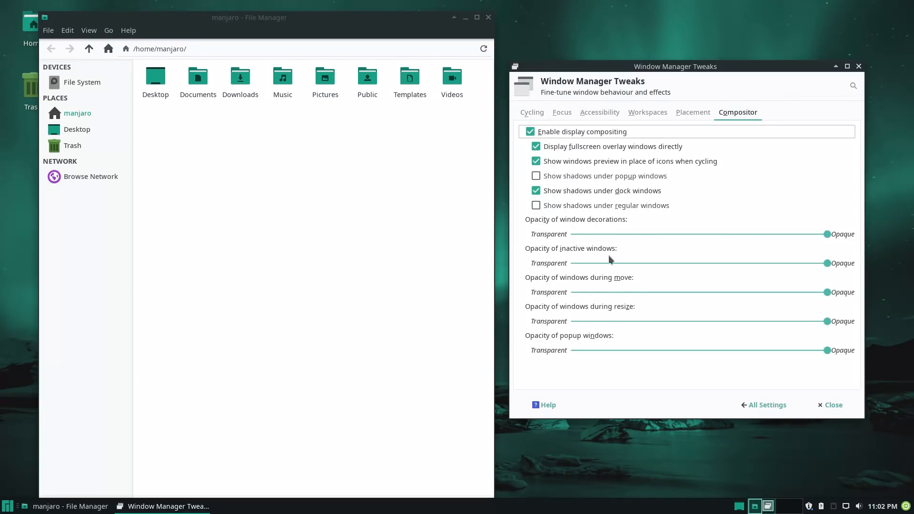
drag(826, 263, 647, 250)
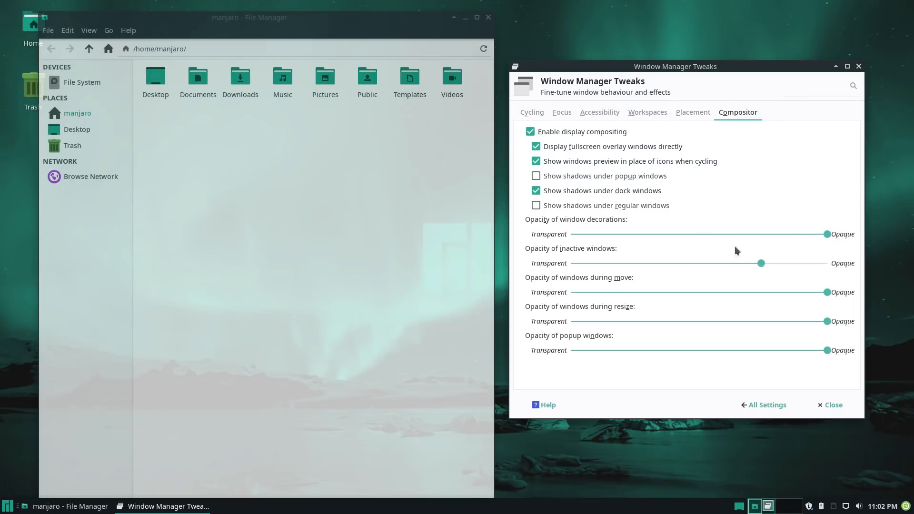
- Lower the opacity of window decorations to fully transparent
drag(802, 234, 580, 233)
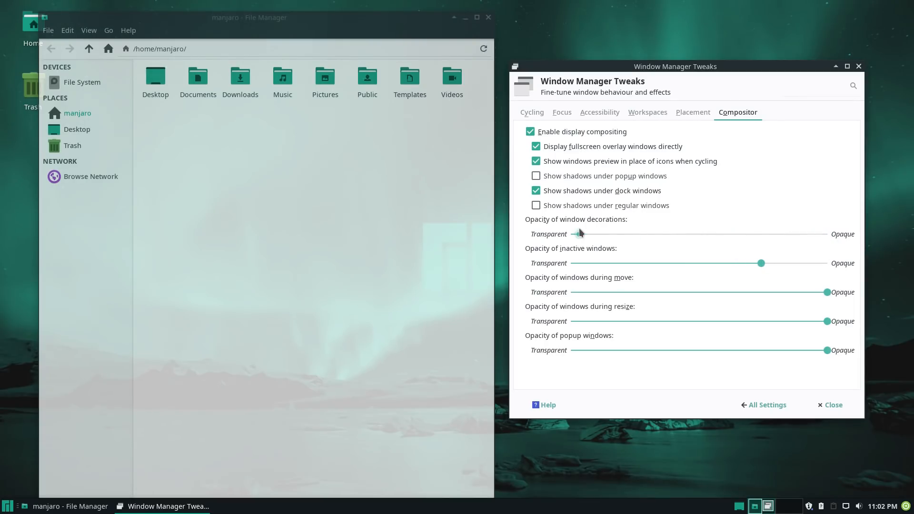
drag(649, 235, 662, 233)
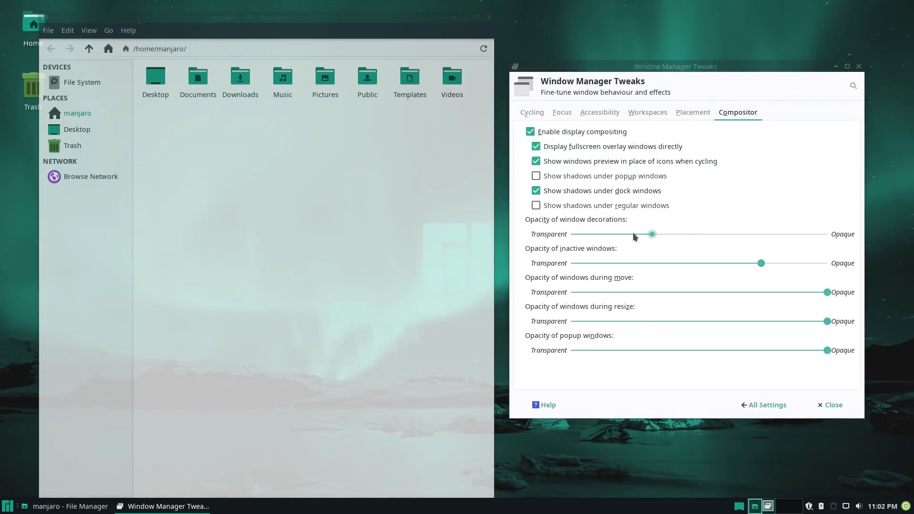
drag(586, 242, 567, 243)
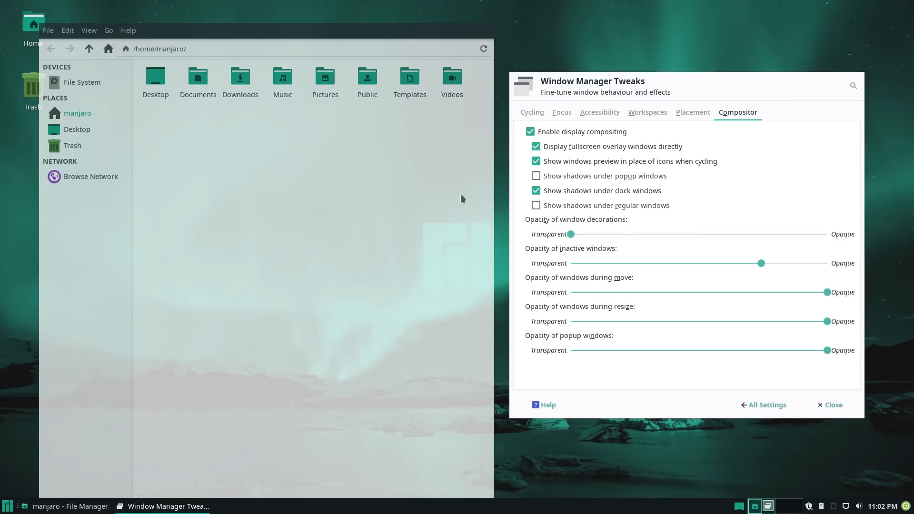
- Make window decorations fully opaque, inactive windows about 90% opaque and windows during move about two thirds opaque, and move the window to test it
drag(572, 231, 831, 233)
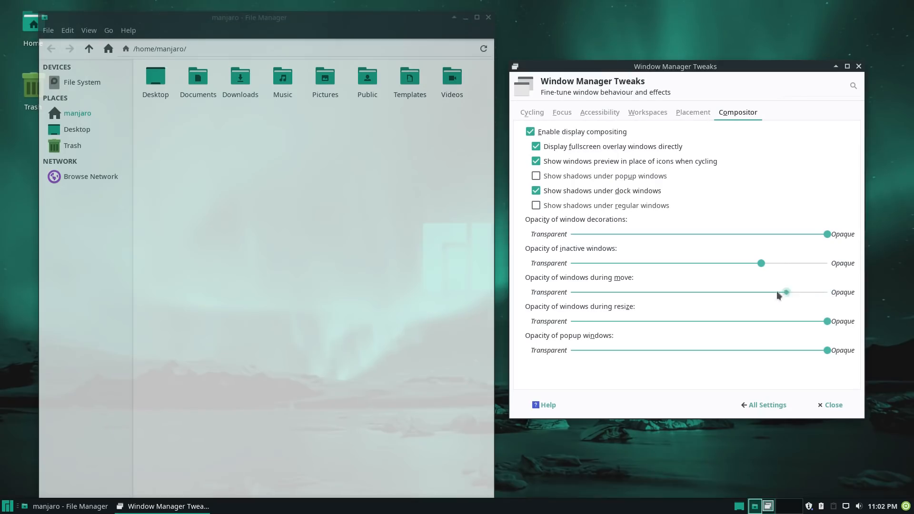
drag(687, 64, 722, 78)
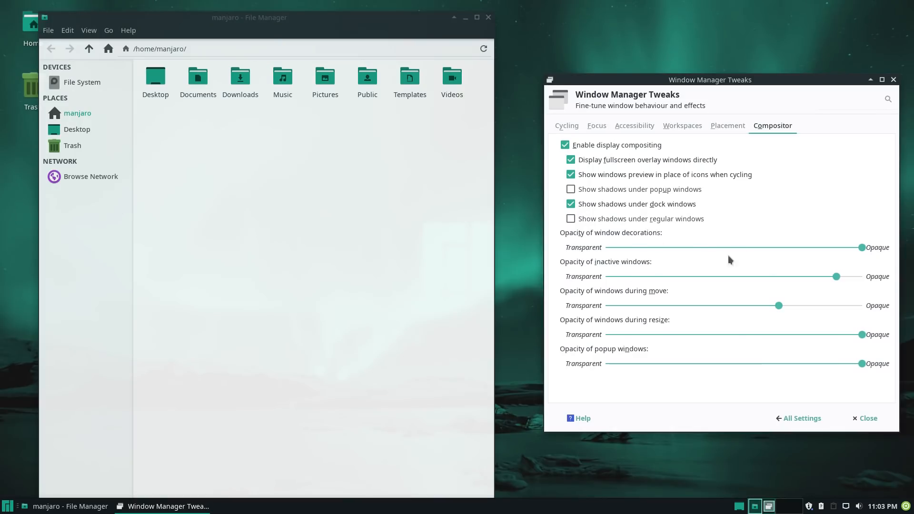
- Review the window placement options and toggle the workspace option for switching workspaces with the mouse wheel on the desktop
click(735, 125)
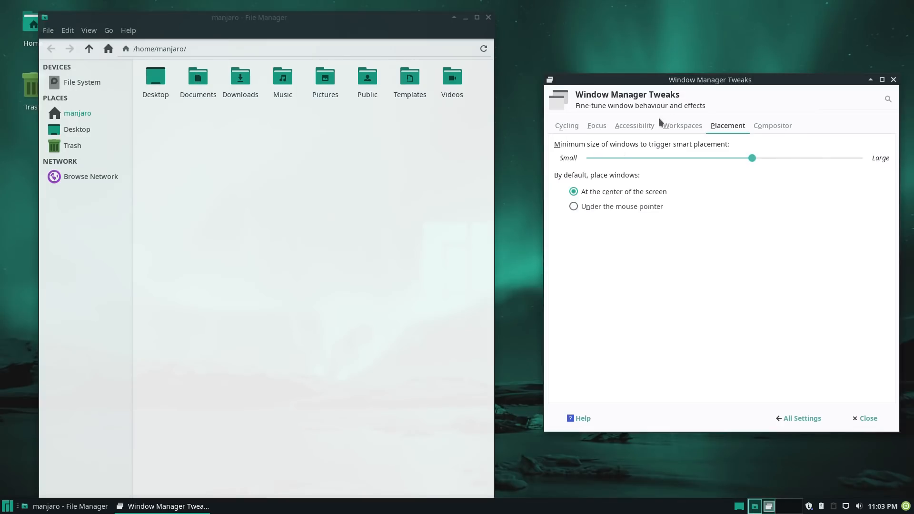
click(685, 126)
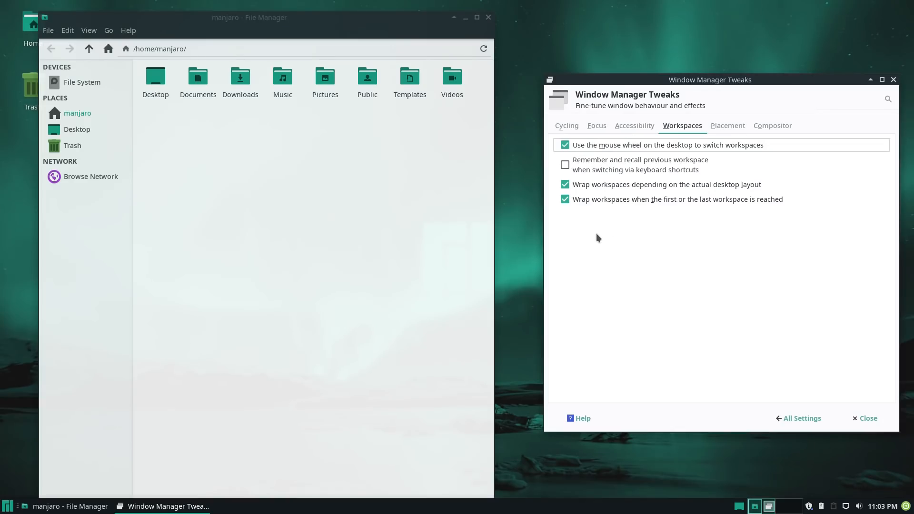
scroll(511, 244, down, 1)
scroll(510, 244, up, 1)
scroll(511, 244, down, 1)
scroll(510, 244, up, 1)
scroll(510, 244, down, 1)
scroll(511, 243, up, 1)
scroll(510, 244, down, 1)
scroll(510, 243, up, 1)
click(568, 146)
- Review the window manager's accessibility, focus and cycling tweaks, and return to the overview of all settings
click(640, 125)
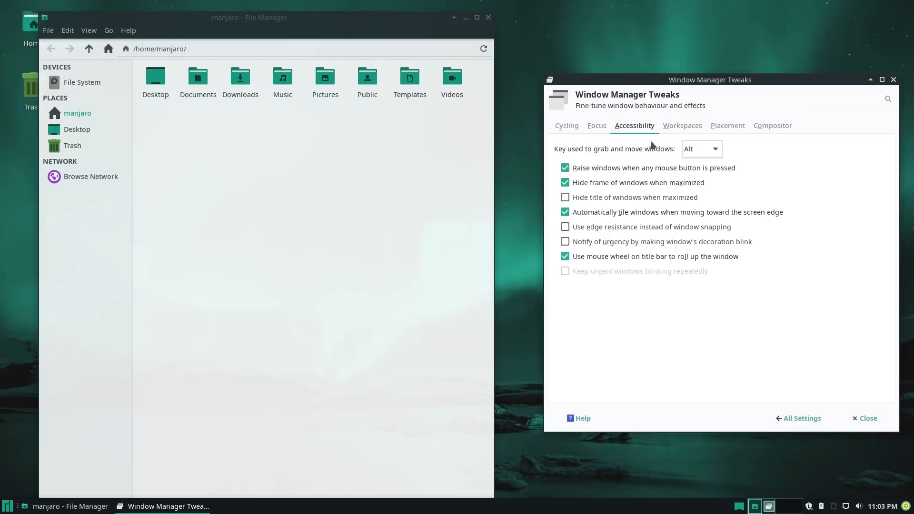
click(593, 127)
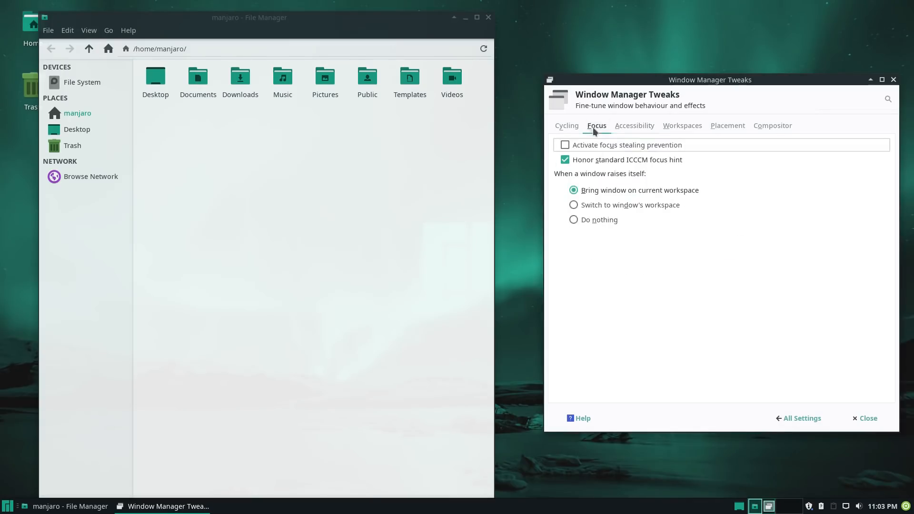
click(566, 125)
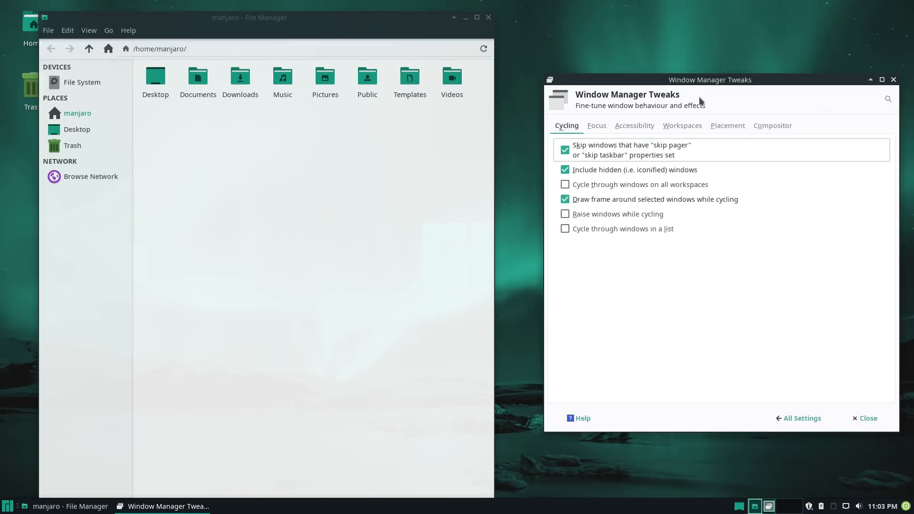
click(815, 414)
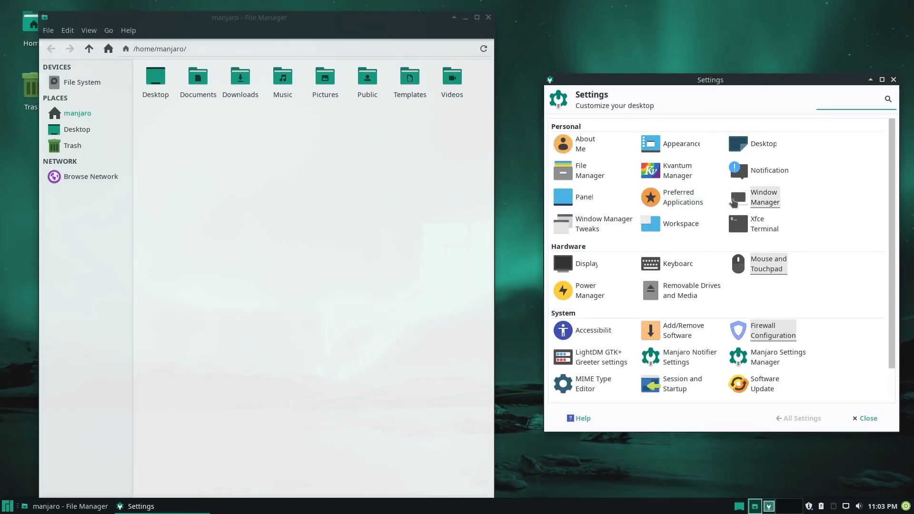
- Review the preferred web browser, mail reader, file manager and terminal emulator choices, and return to the settings overview
click(678, 197)
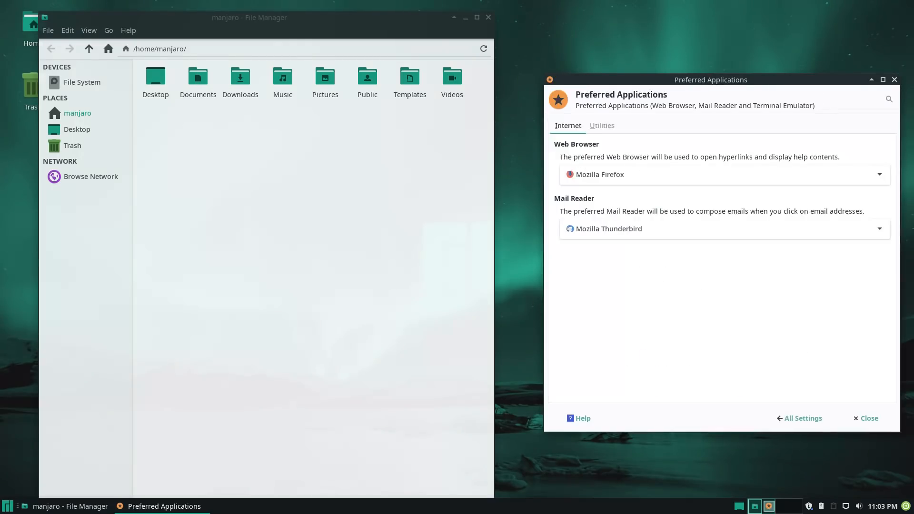
click(602, 126)
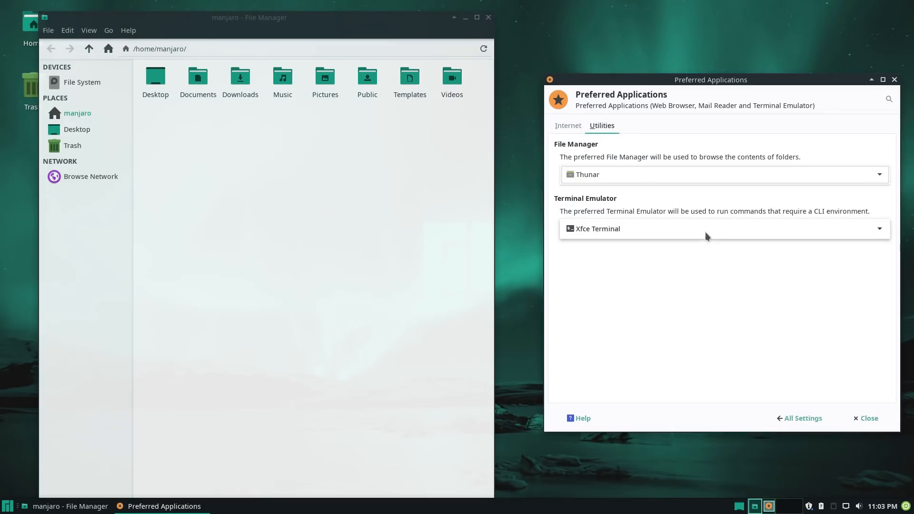
click(569, 126)
click(668, 177)
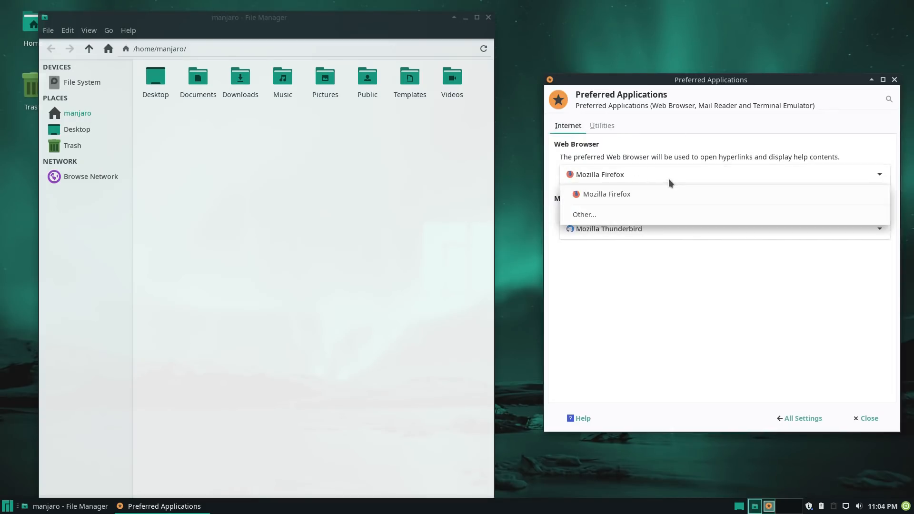
click(714, 130)
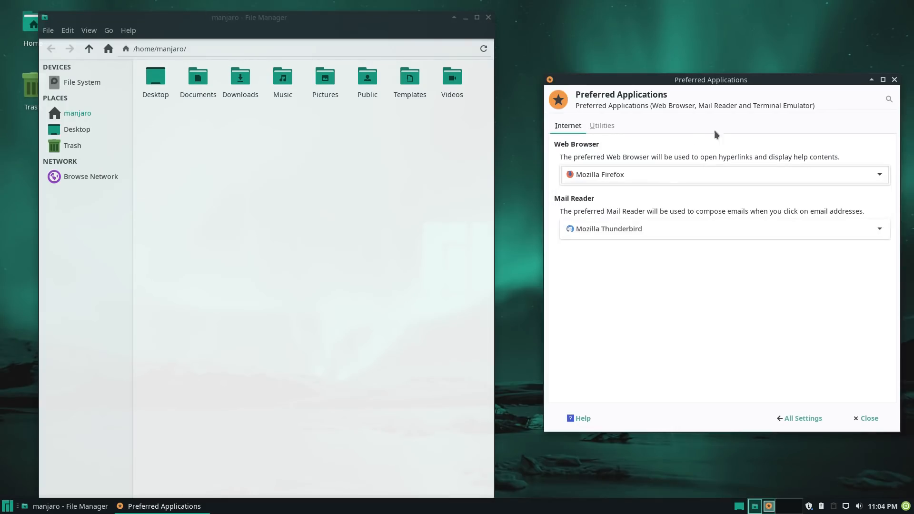
click(801, 421)
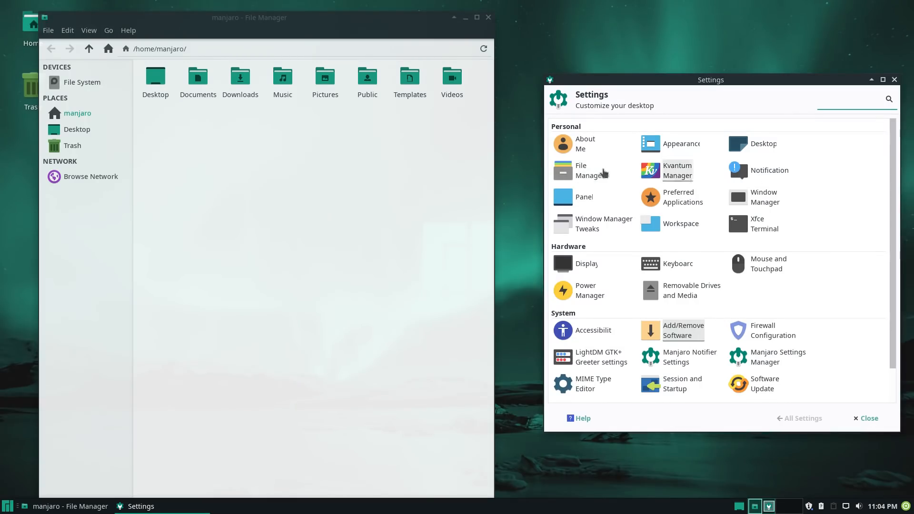
- In the File Manager preferences, try a shortcuts pane icon size of 16px and settle on 24px
click(579, 177)
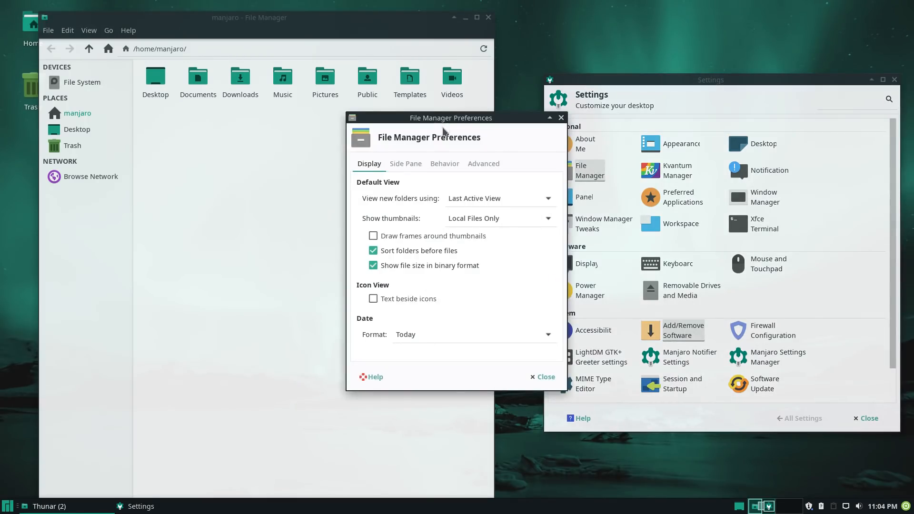
drag(507, 110, 746, 104)
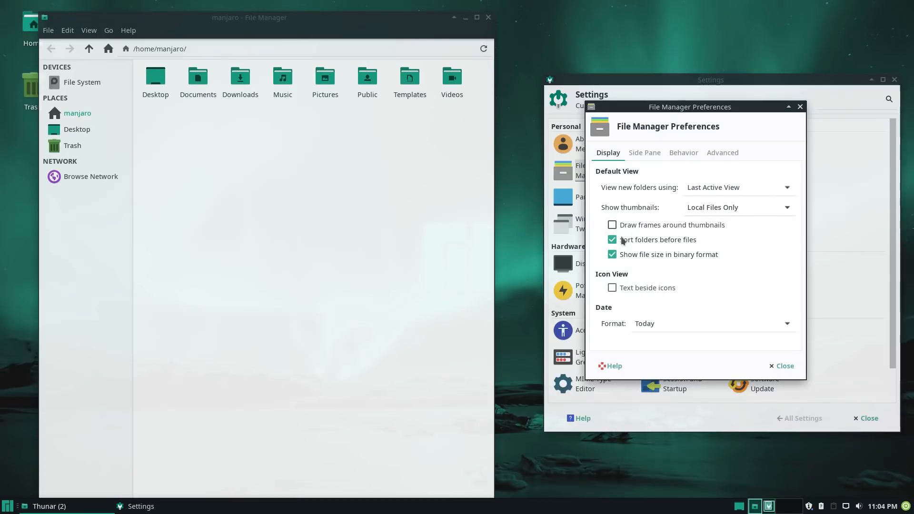
click(644, 152)
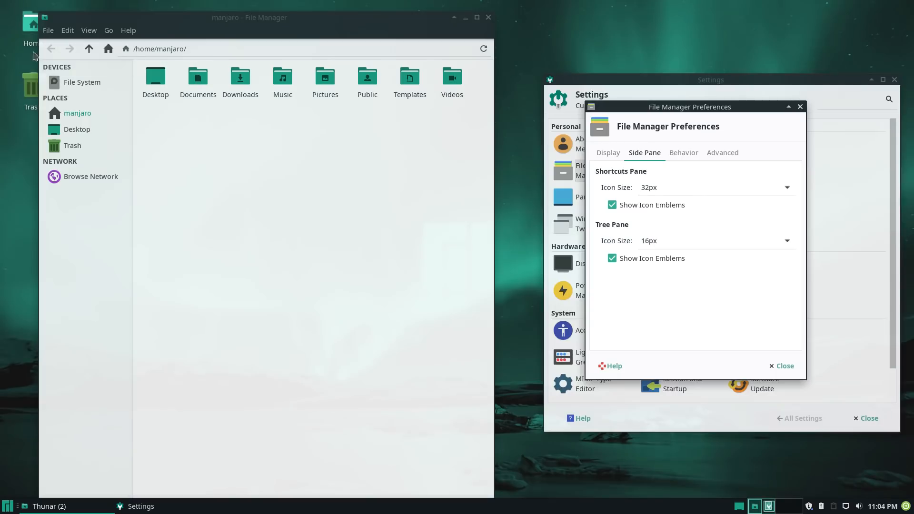
click(784, 188)
click(727, 155)
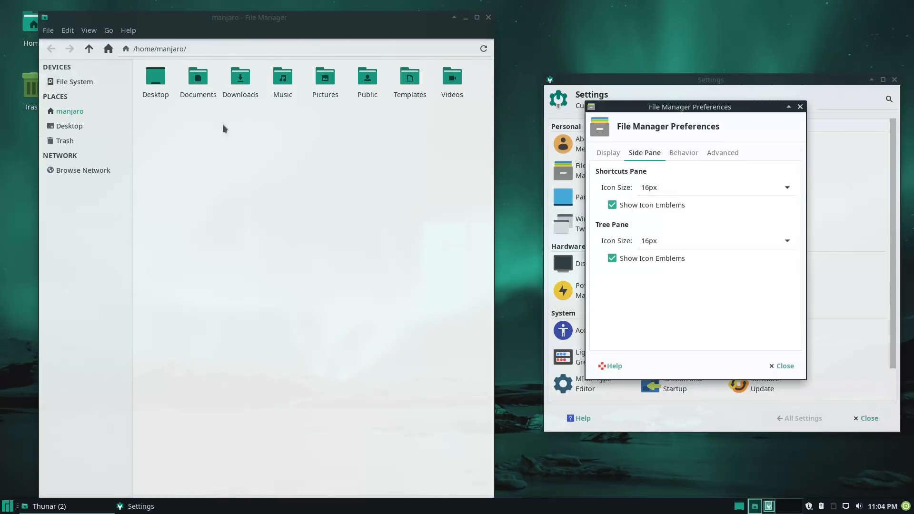
click(747, 190)
click(649, 208)
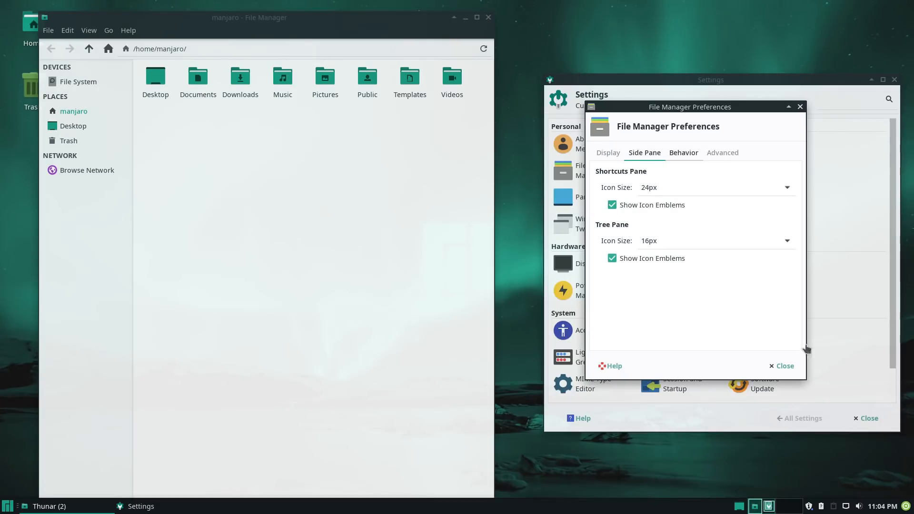
- Check the tree pane's icon emblem option and look through the file manager's view options
click(613, 259)
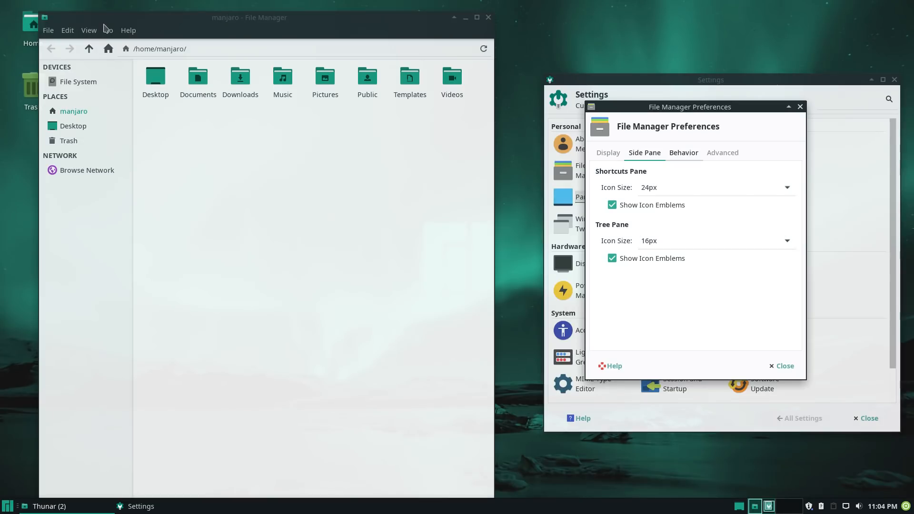
click(90, 30)
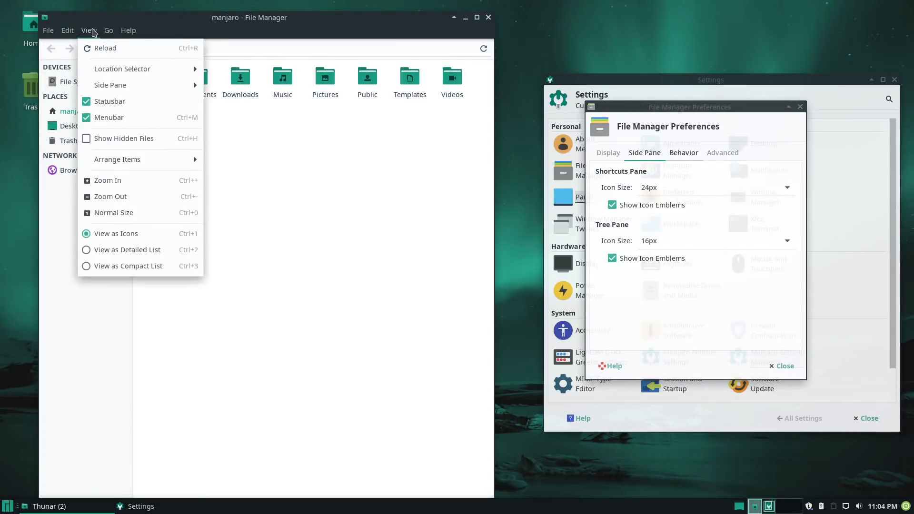
click(89, 30)
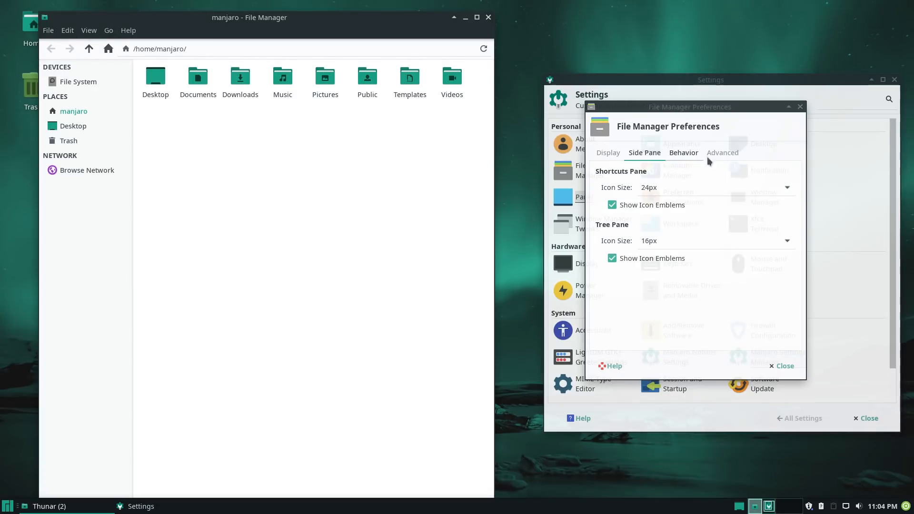
- Try single-click activation by opening the Templates folder, return to the home folder and restore double-click activation
click(676, 153)
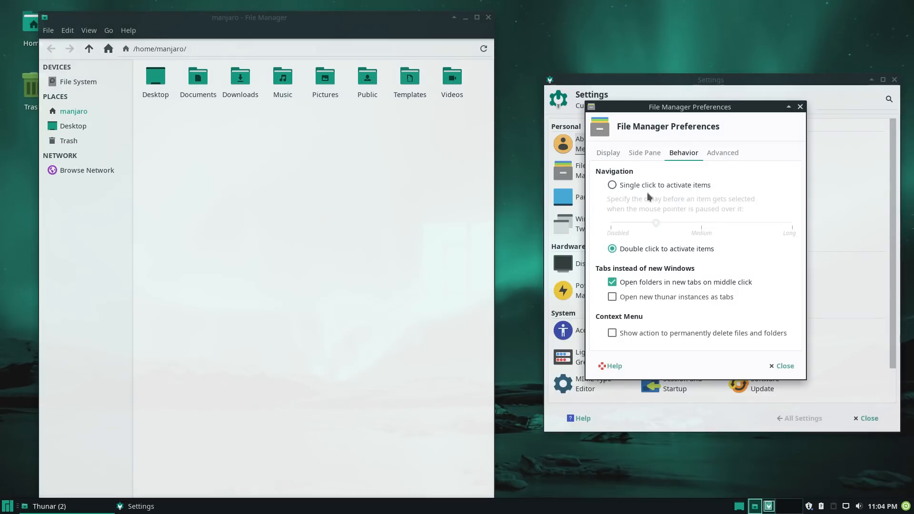
click(613, 184)
click(409, 83)
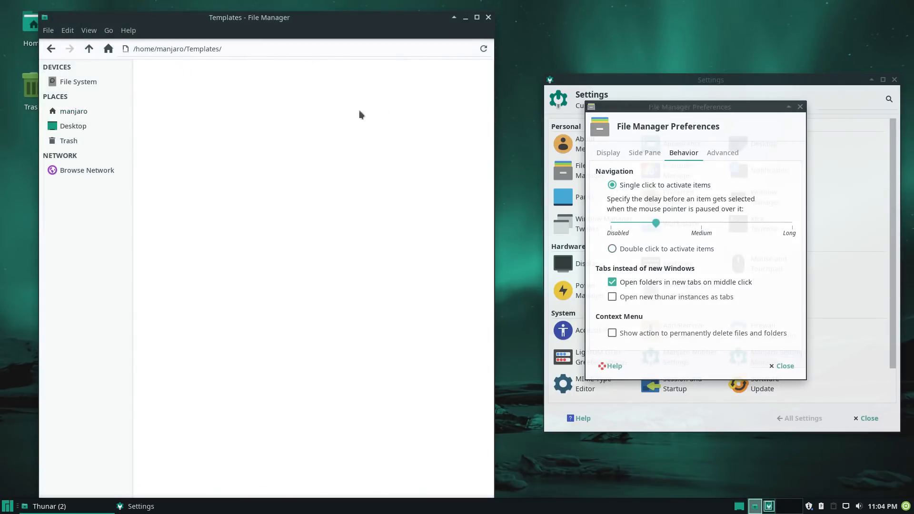
click(51, 48)
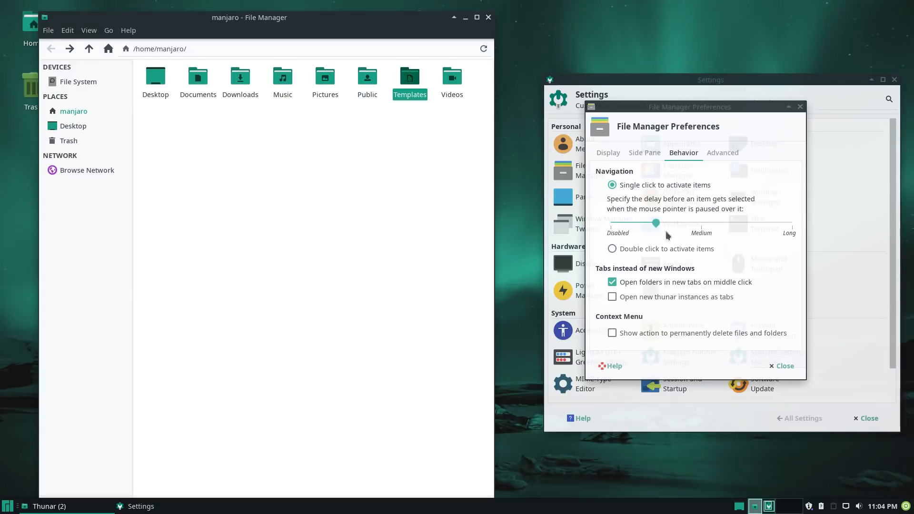
click(612, 248)
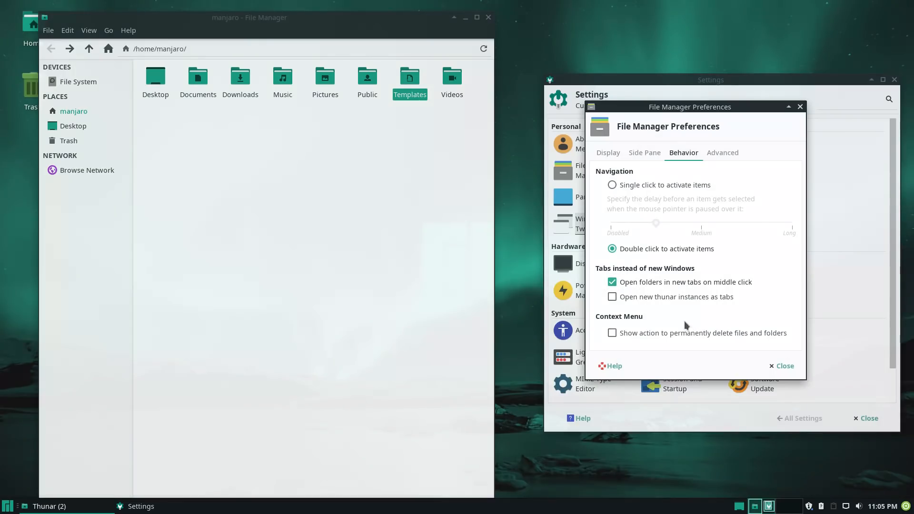
- Review the file manager's display preferences, and close the preferences, the Settings window and the file manager
click(640, 153)
click(610, 157)
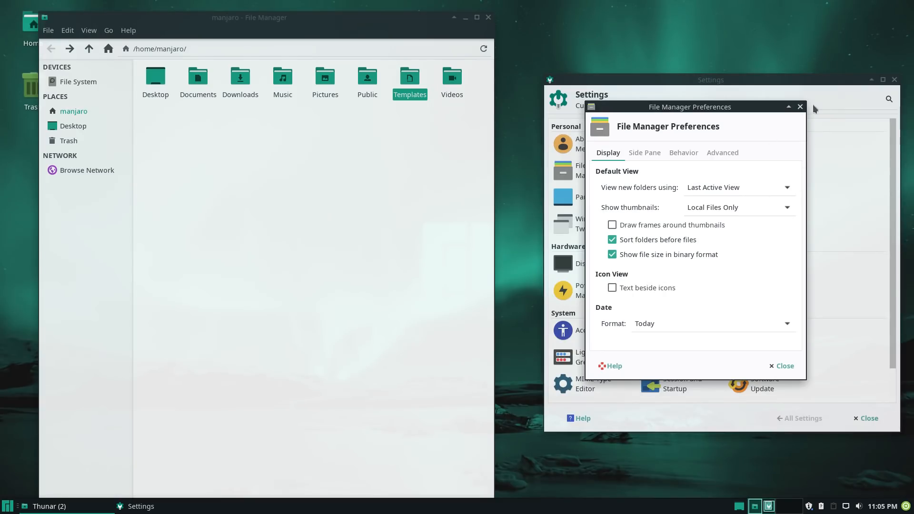
click(799, 106)
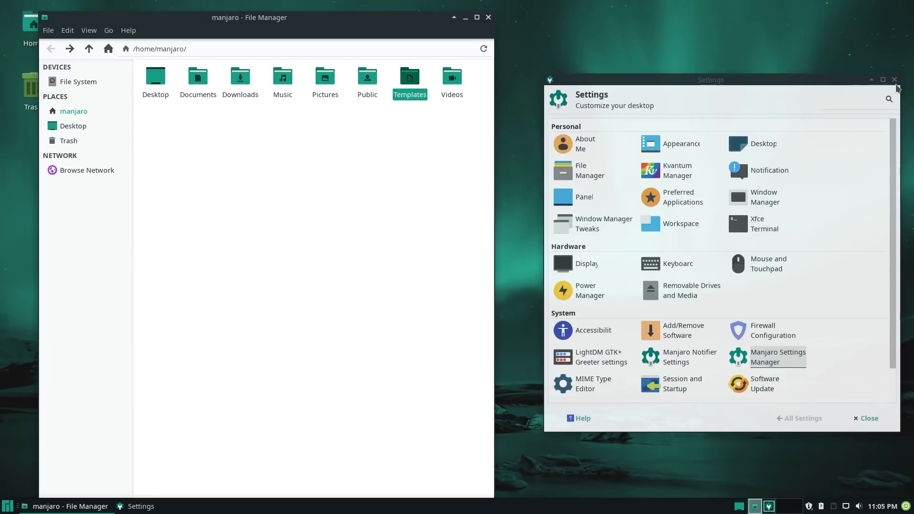
click(897, 79)
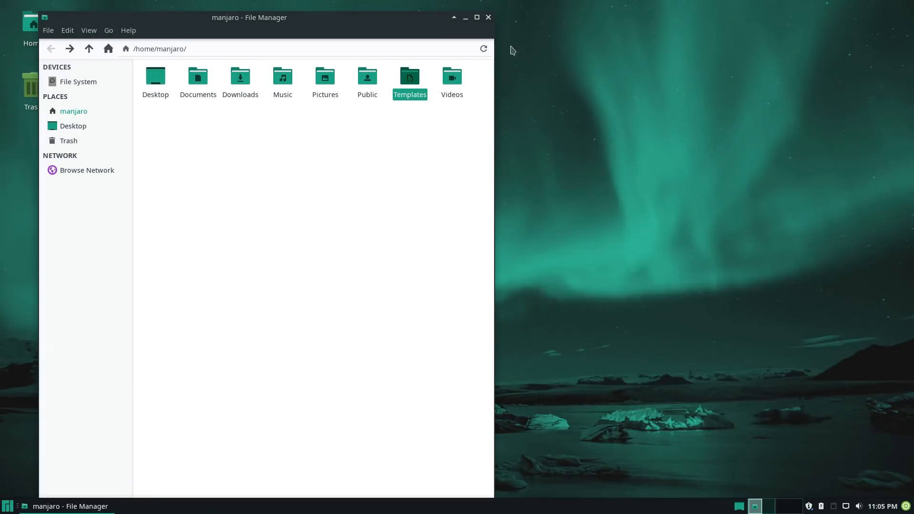
click(476, 17)
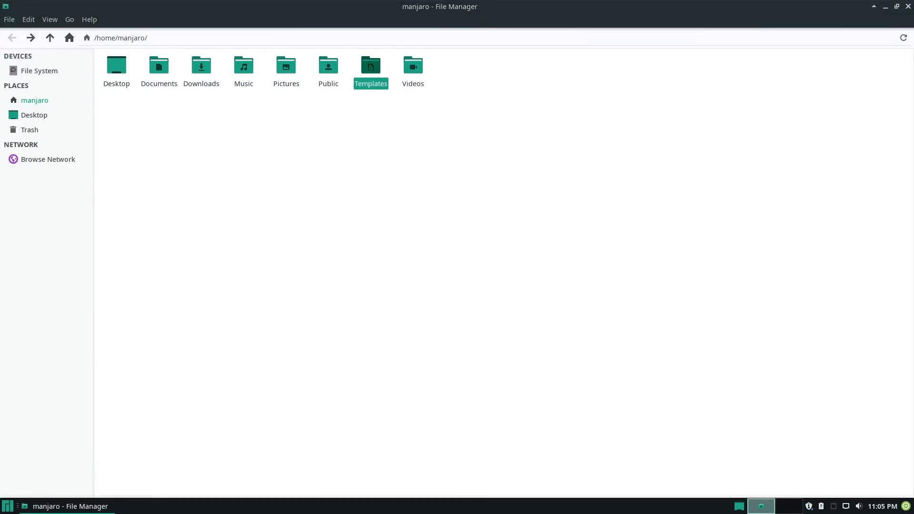
click(908, 6)
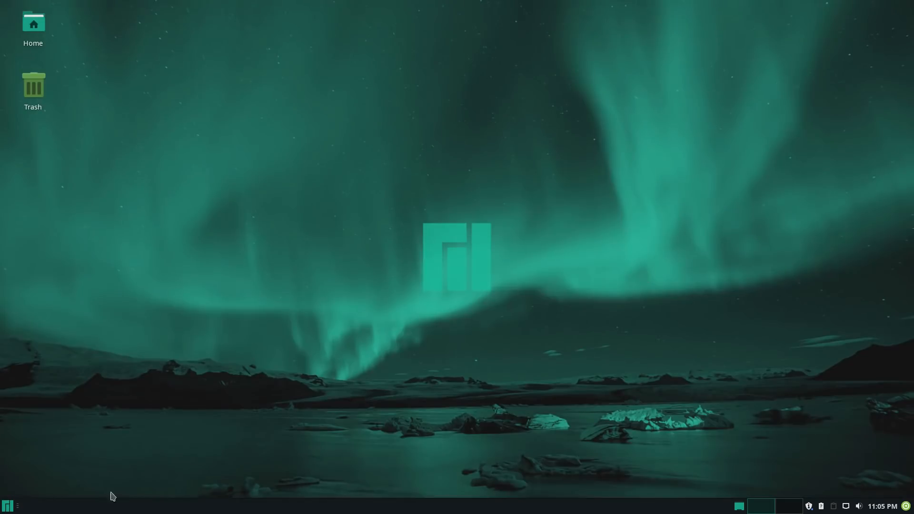
- Search the application menu for "fire" and clear the search
click(6, 507)
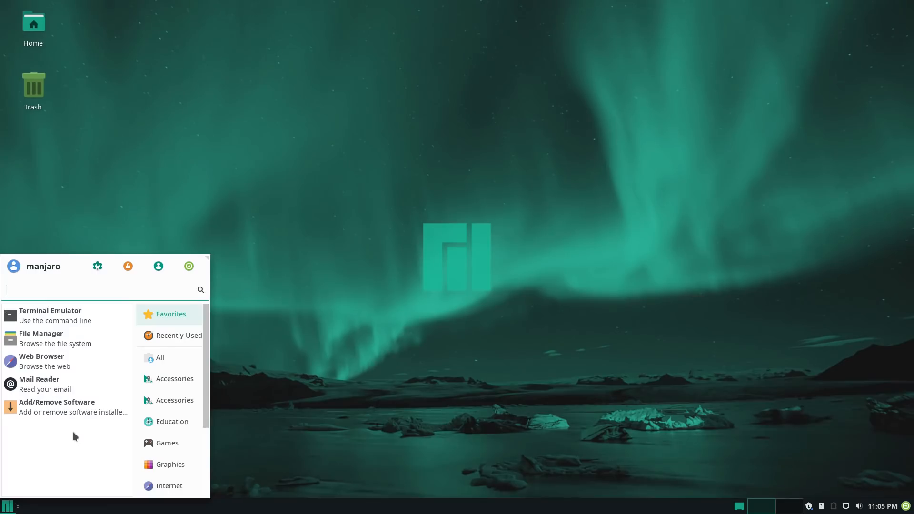
text(fire)
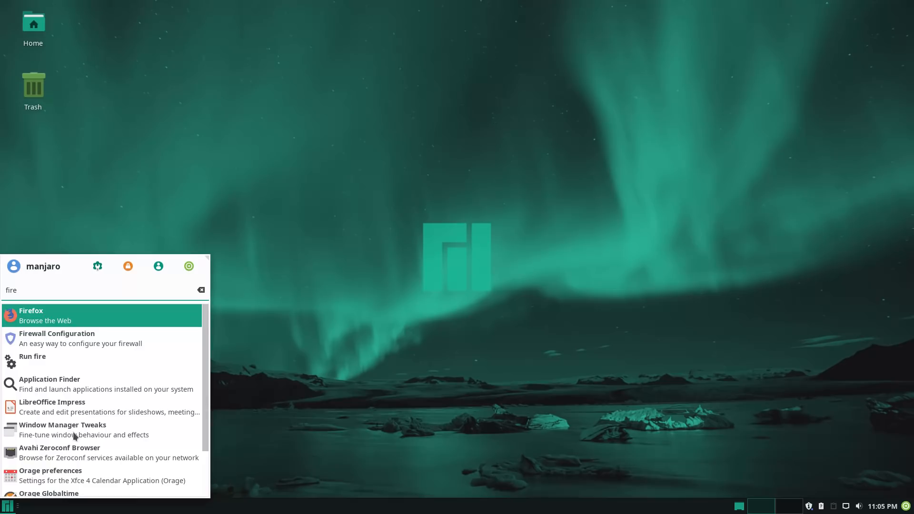
key(BackSpace)
key(BackSpace)
key(BackSpace)
key(BackSpace)
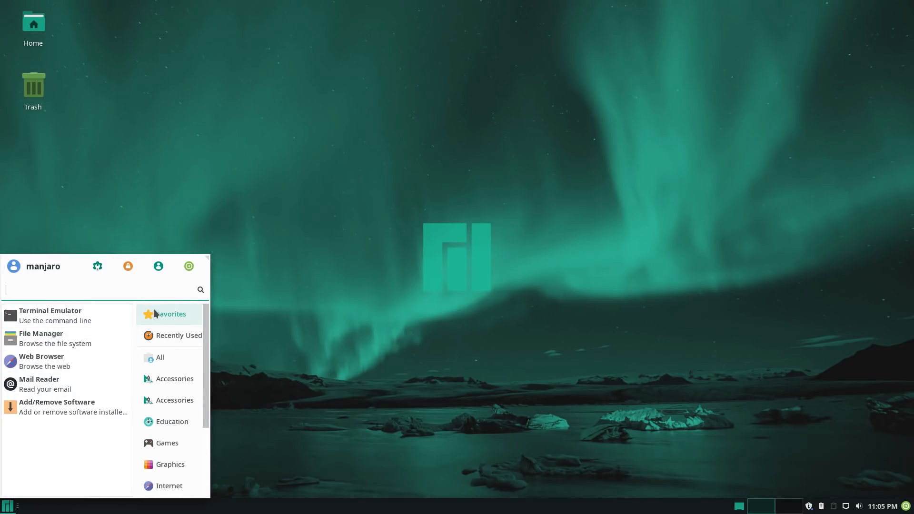
- Show the recently used applications in the application menu and enlarge the menu to about one and a half times its width
click(182, 338)
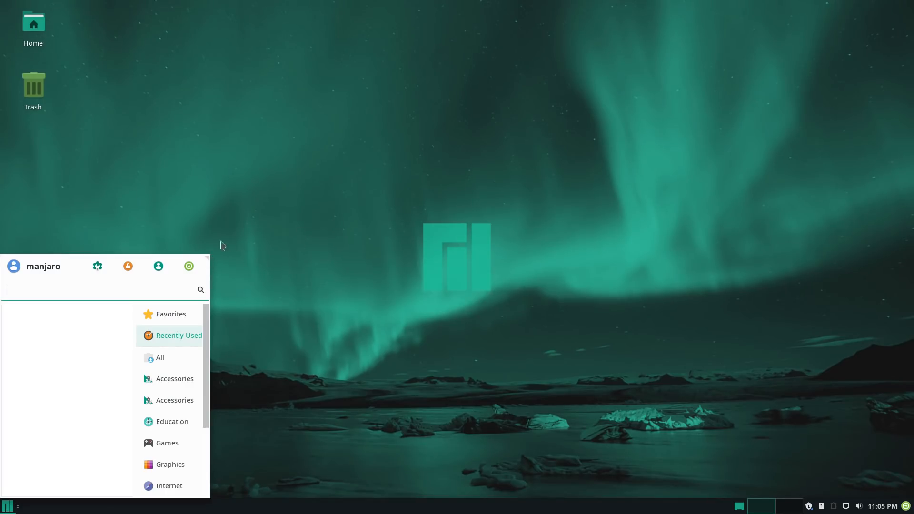
drag(208, 257, 404, 220)
drag(104, 305, 307, 240)
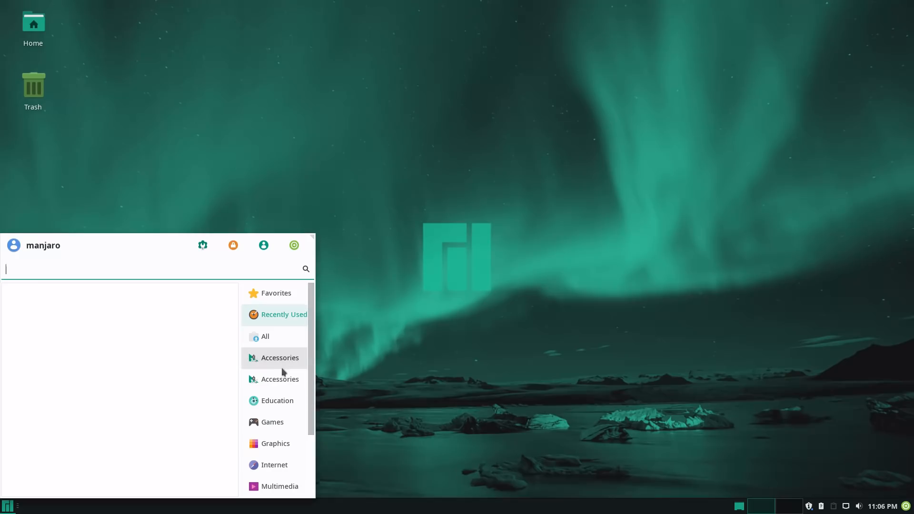
- Open the editor for the application menu's entries, then enlarge and reposition its window
click(405, 334)
right_click(7, 509)
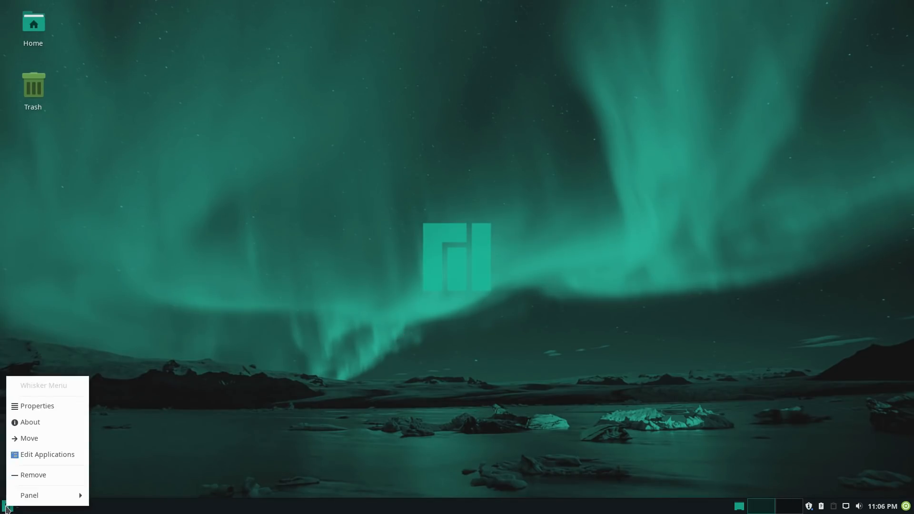
click(45, 458)
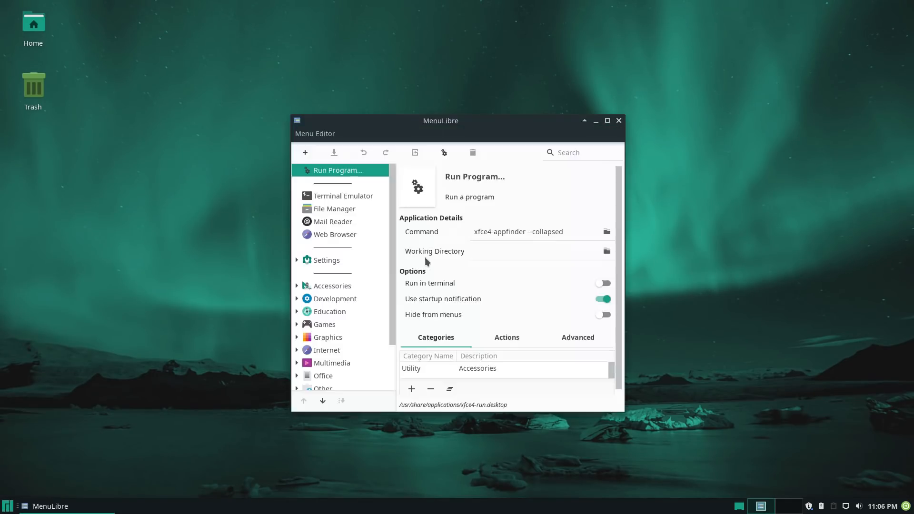
drag(471, 123, 396, 76)
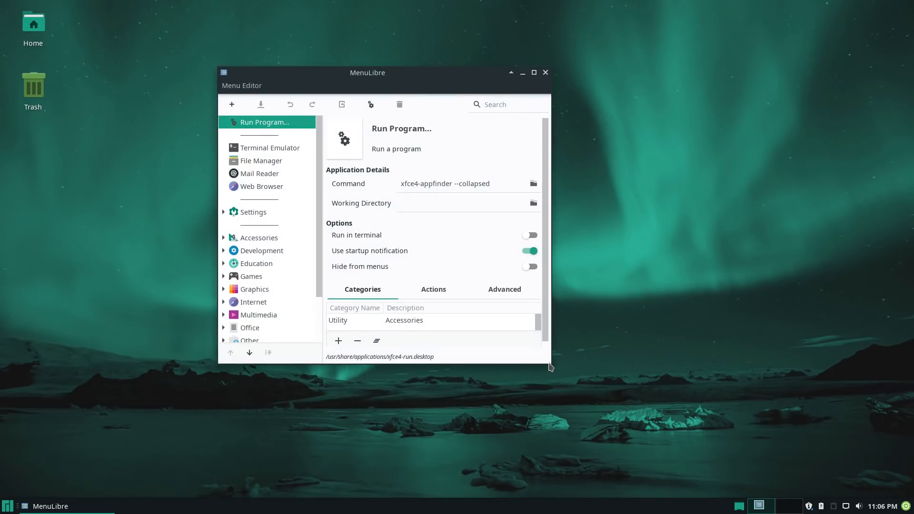
drag(548, 362, 645, 432)
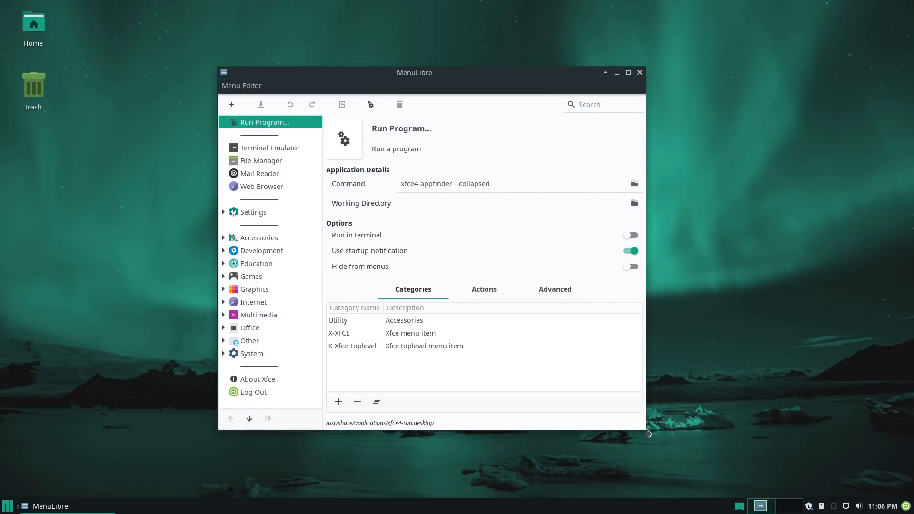
drag(642, 426, 705, 465)
drag(493, 70, 586, 22)
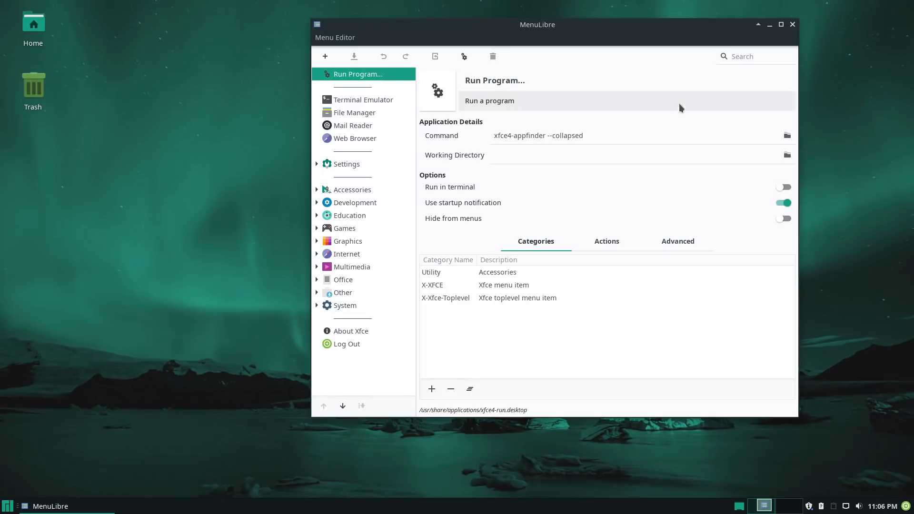
- Review the Terminal Emulator, File Manager, Mail Reader and Web Browser launchers and the Settings and Accessories categories
click(341, 100)
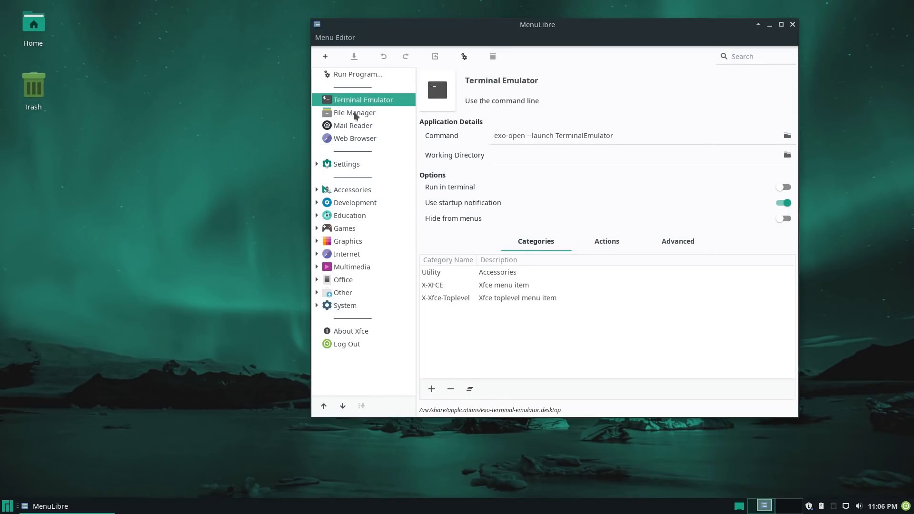
click(350, 111)
click(353, 125)
click(380, 138)
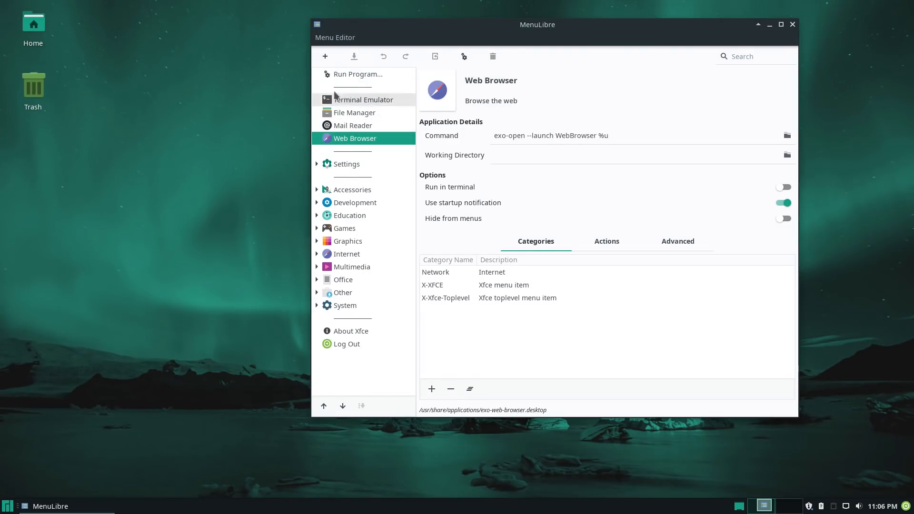
click(347, 165)
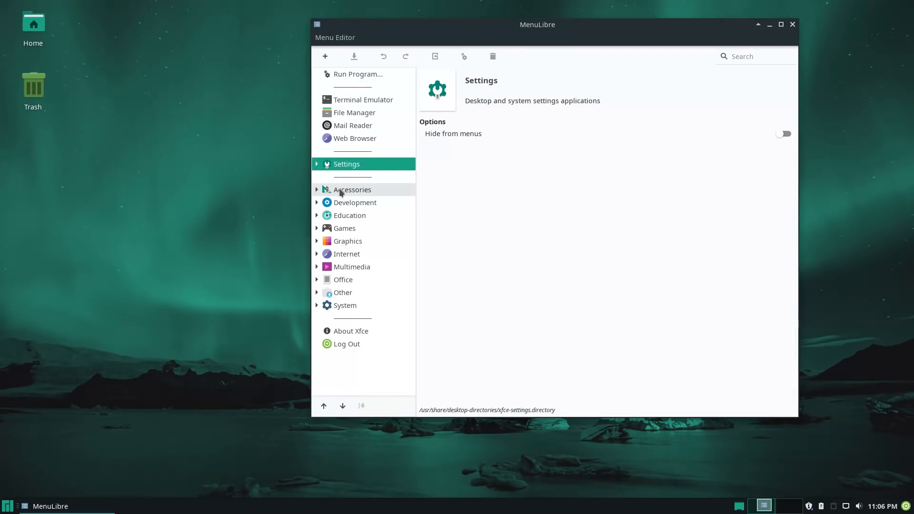
click(338, 189)
click(350, 165)
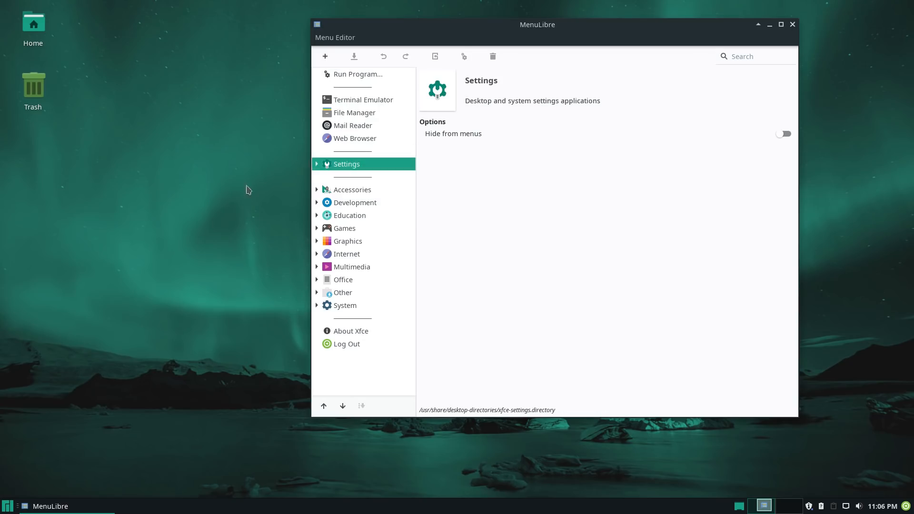
- Expand the Accessories category, view the About Xfce launcher's details and browse the category's other applications
click(337, 190)
click(316, 191)
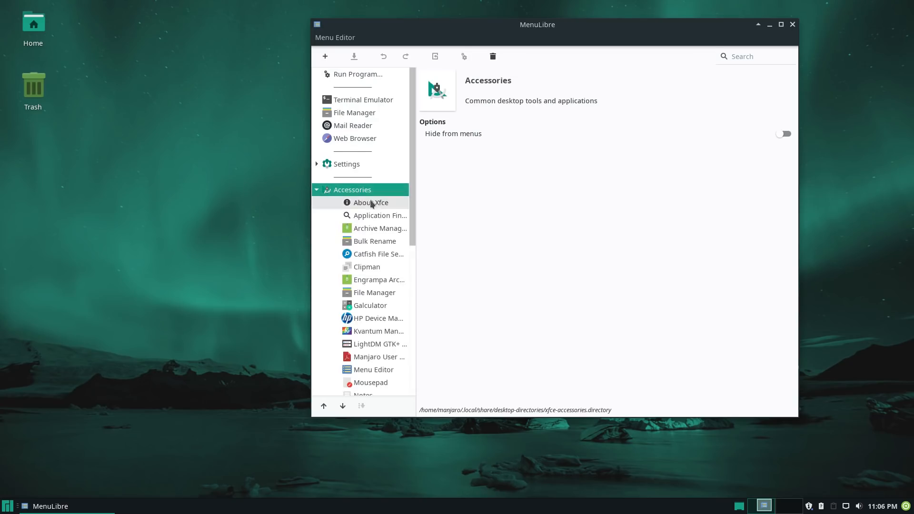
click(372, 202)
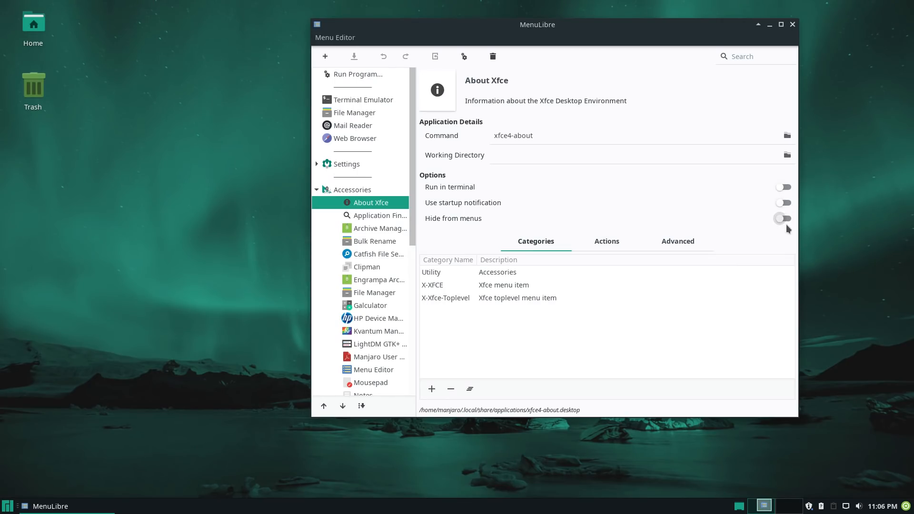
scroll(352, 290, down, 6)
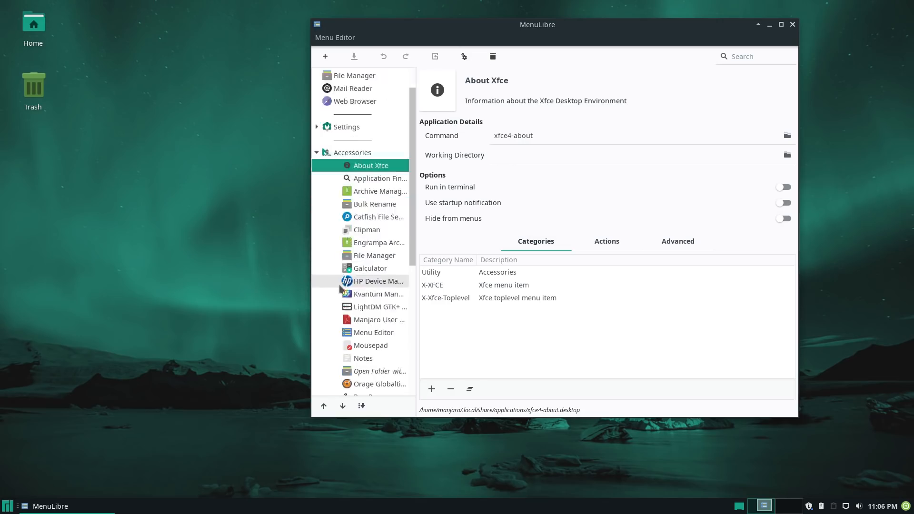
scroll(362, 290, up, 3)
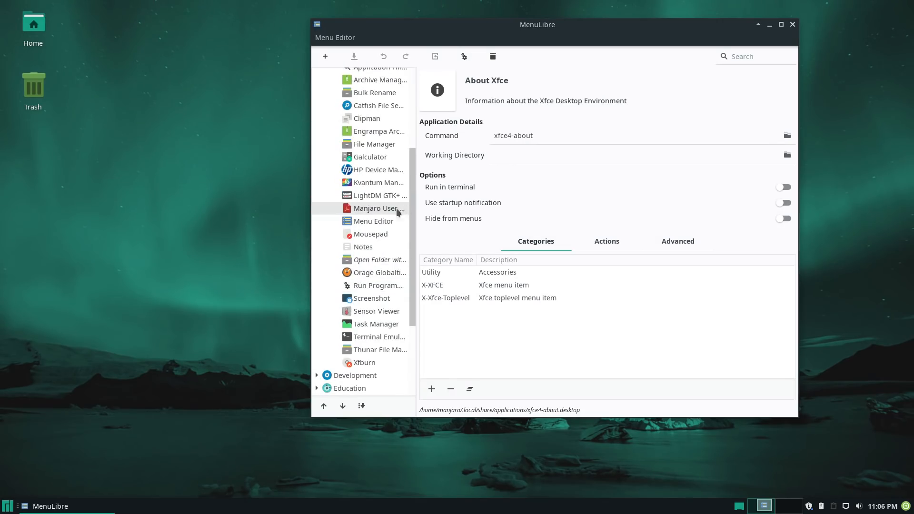
- Compare the applications listed under the two Accessories categories of the application menu, and return to the menu editor
click(7, 506)
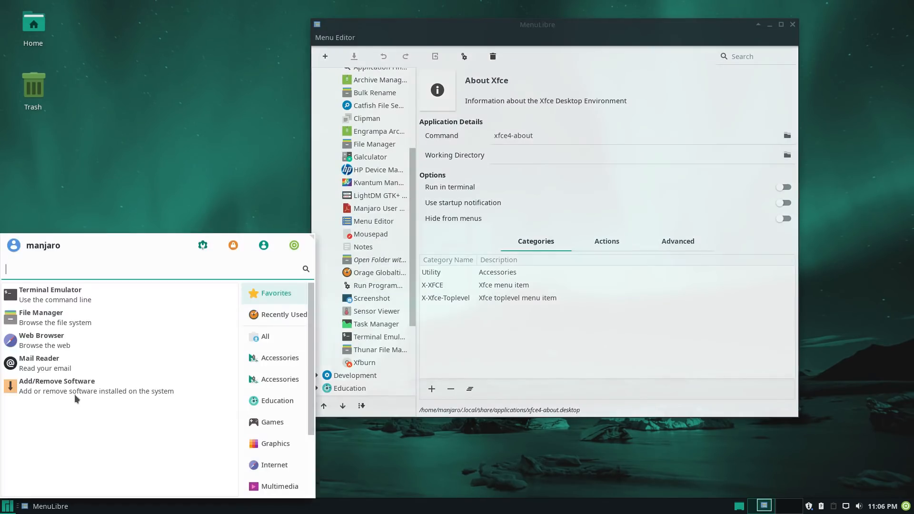
click(281, 359)
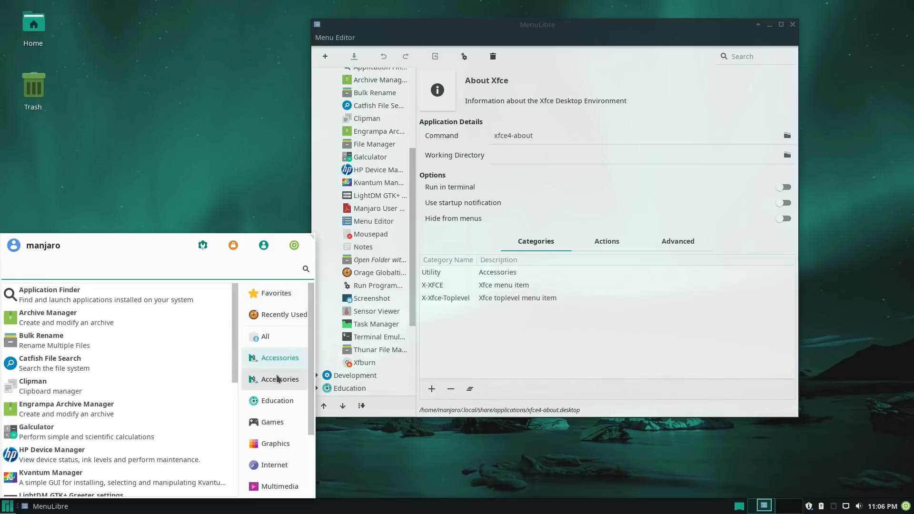
click(277, 379)
click(272, 361)
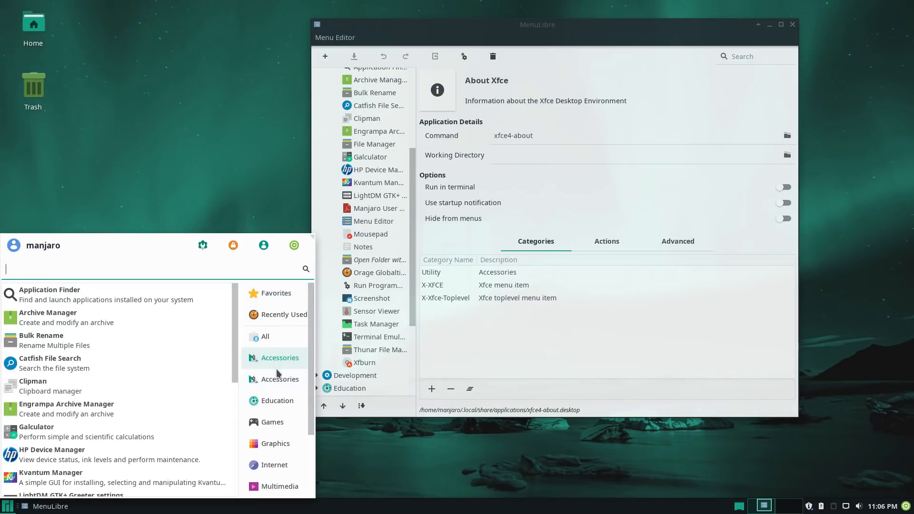
click(279, 379)
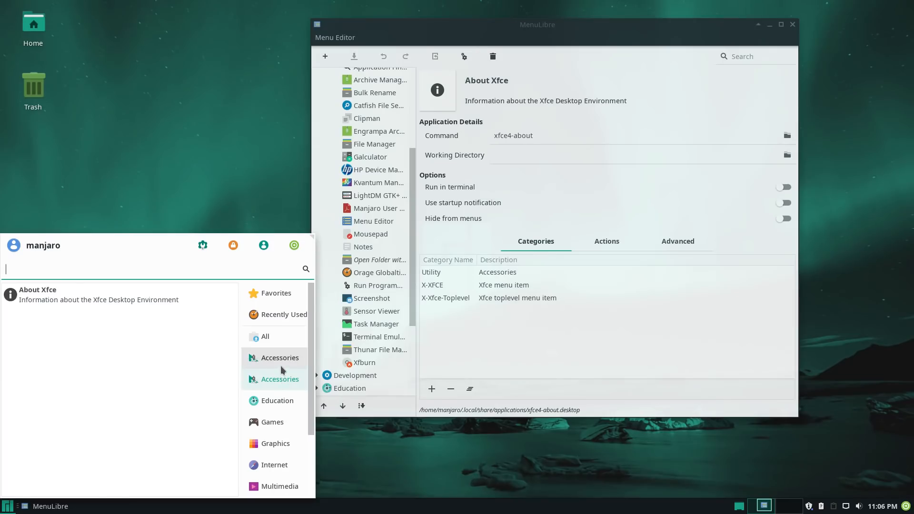
click(280, 365)
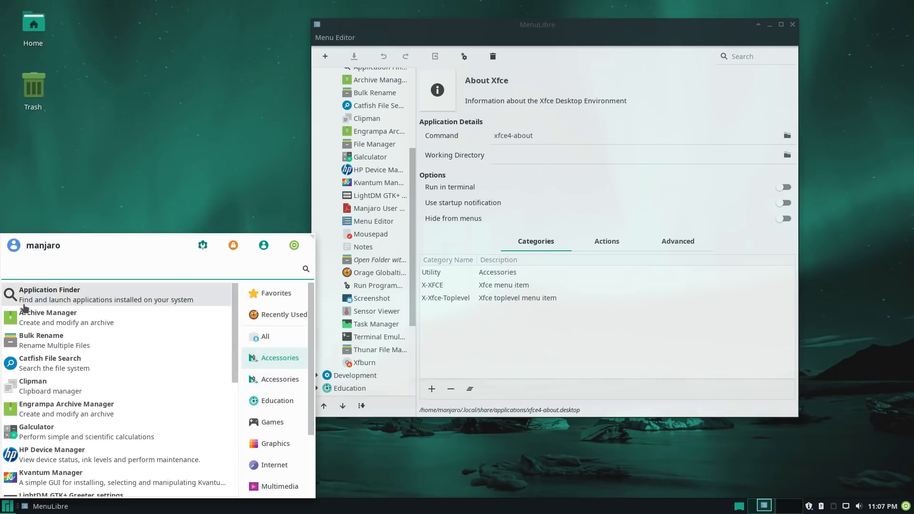
scroll(70, 362, down, 6)
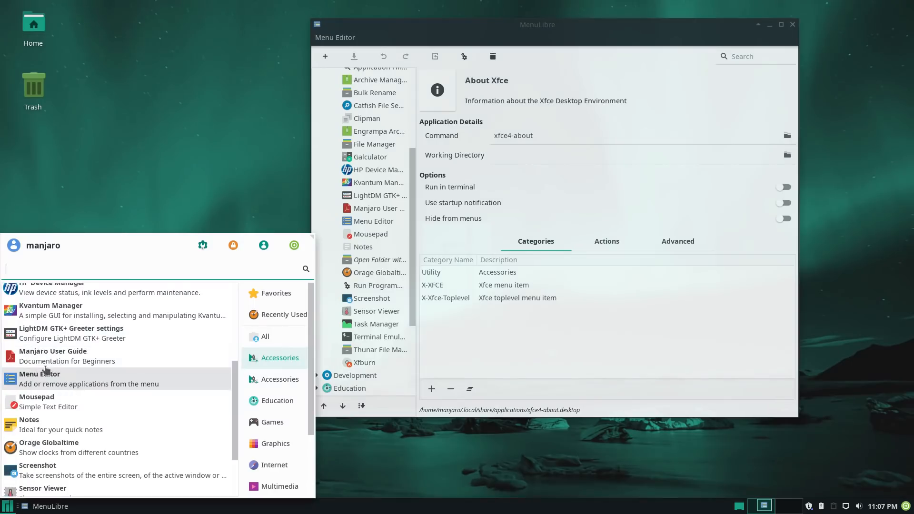
click(661, 200)
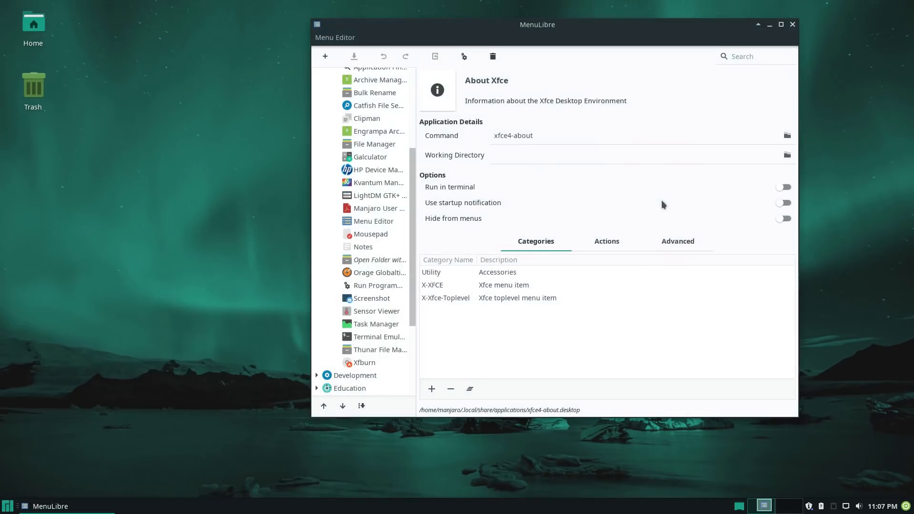
- Enable hiding from menus for the Manjaro User Guide launcher and look for its entry in the application menu's Accessories categories
click(333, 208)
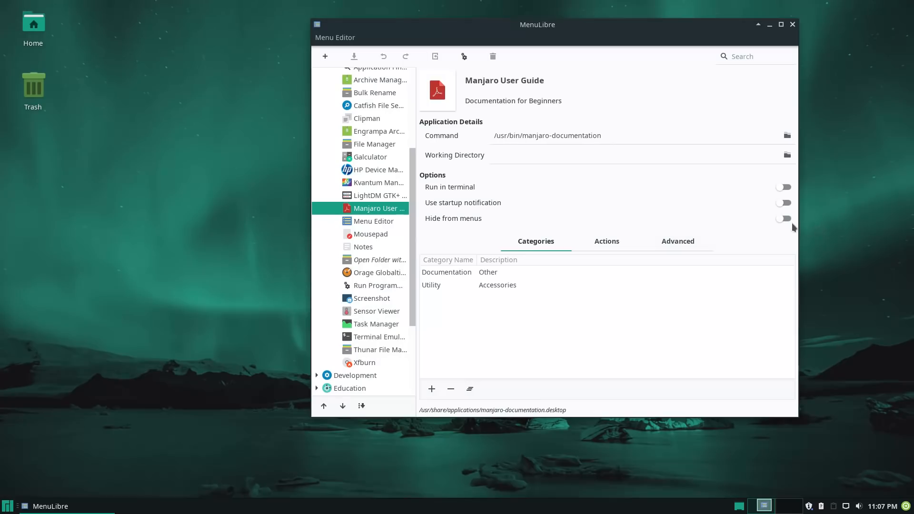
click(780, 221)
click(8, 506)
click(271, 382)
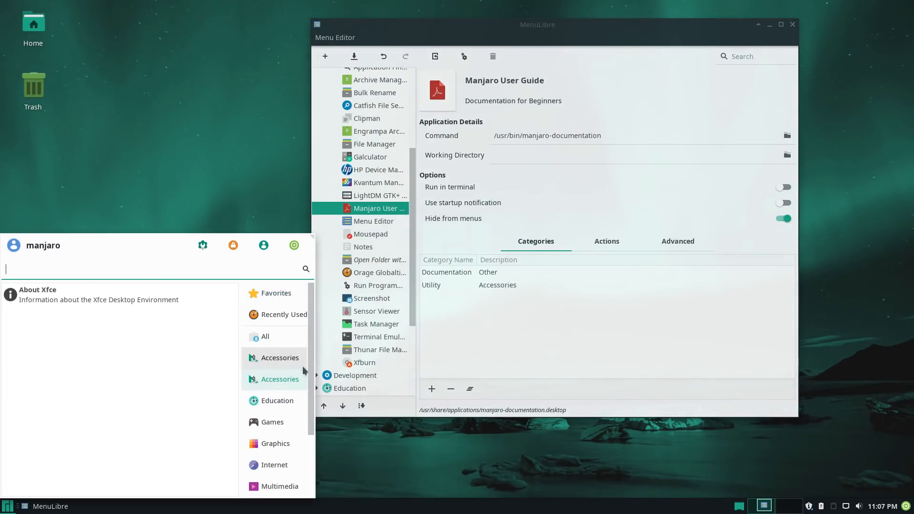
click(287, 359)
scroll(145, 352, down, 3)
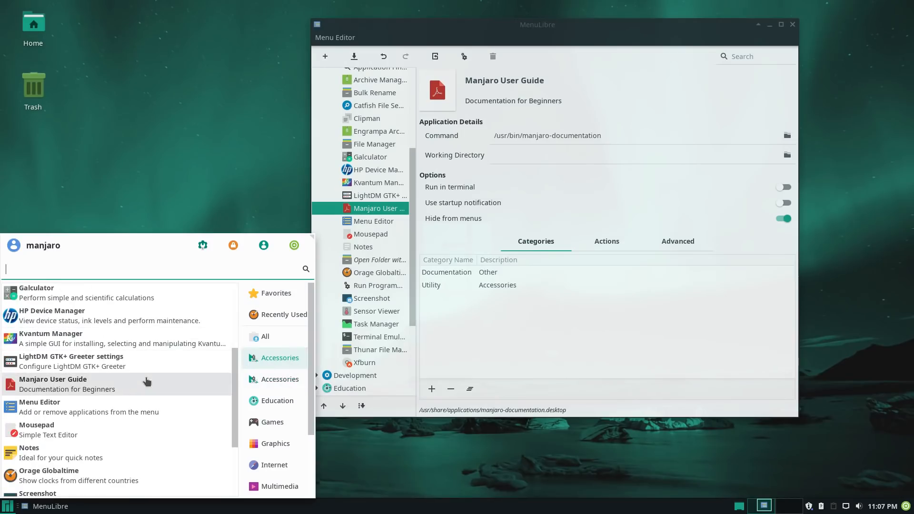
click(708, 184)
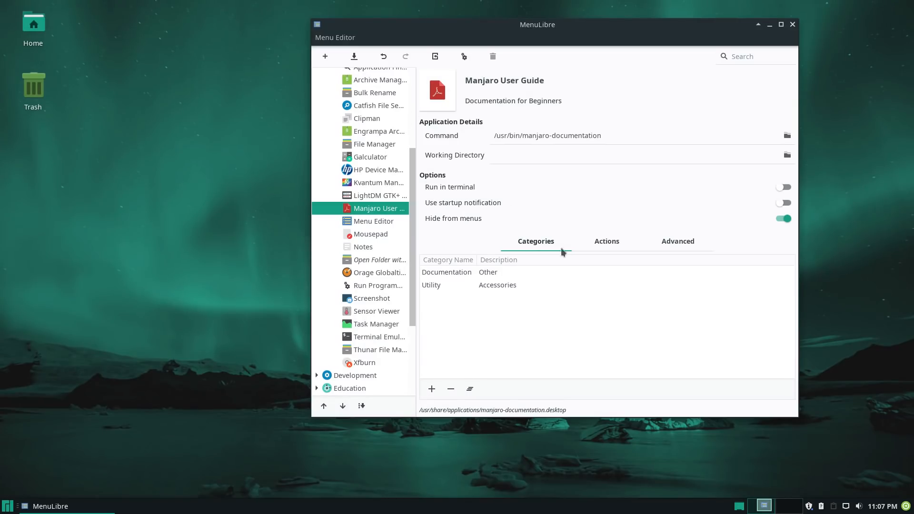
- Save the Manjaro User Guide launcher's changes and check the Accessories category of the application menu again
scroll(349, 206, up, 5)
click(350, 195)
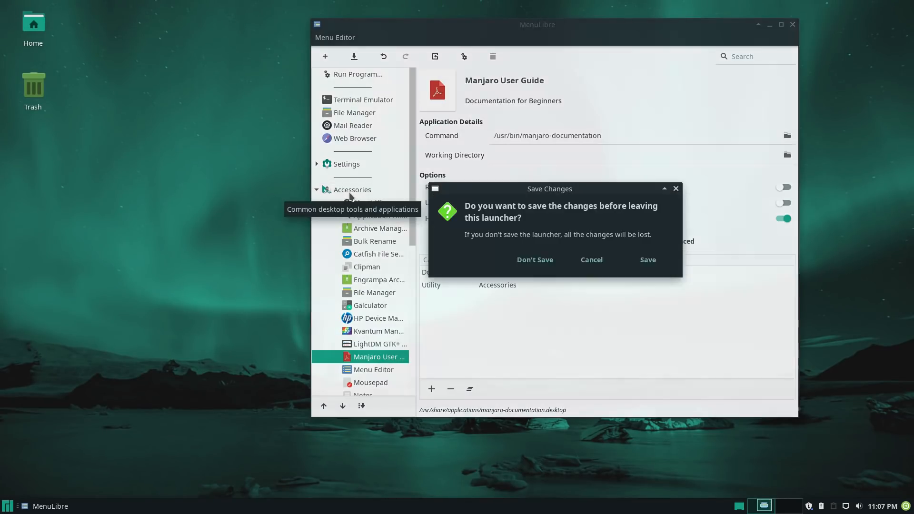
click(648, 260)
click(4, 506)
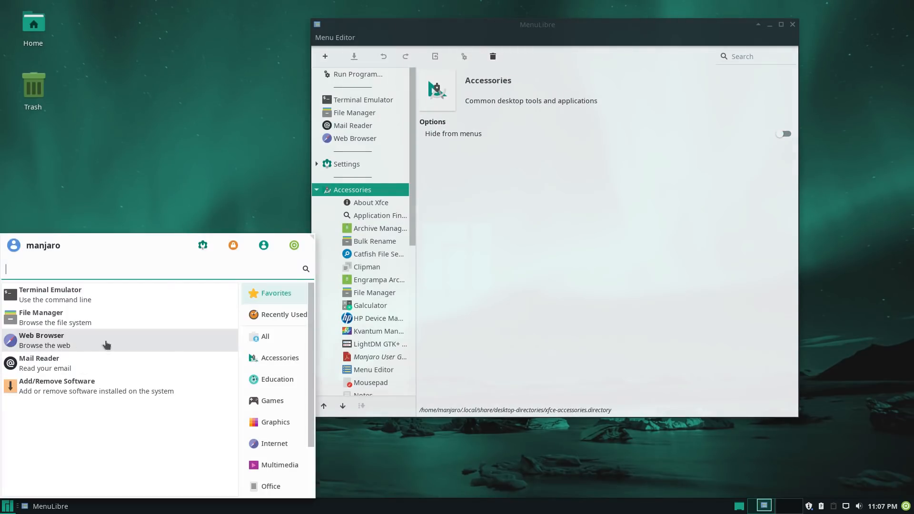
click(281, 365)
scroll(180, 347, down, 5)
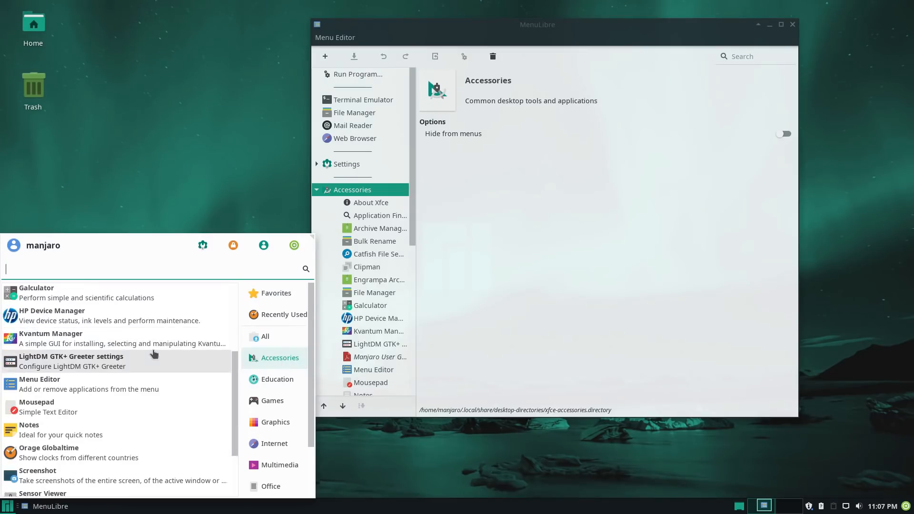
scroll(126, 438, up, 5)
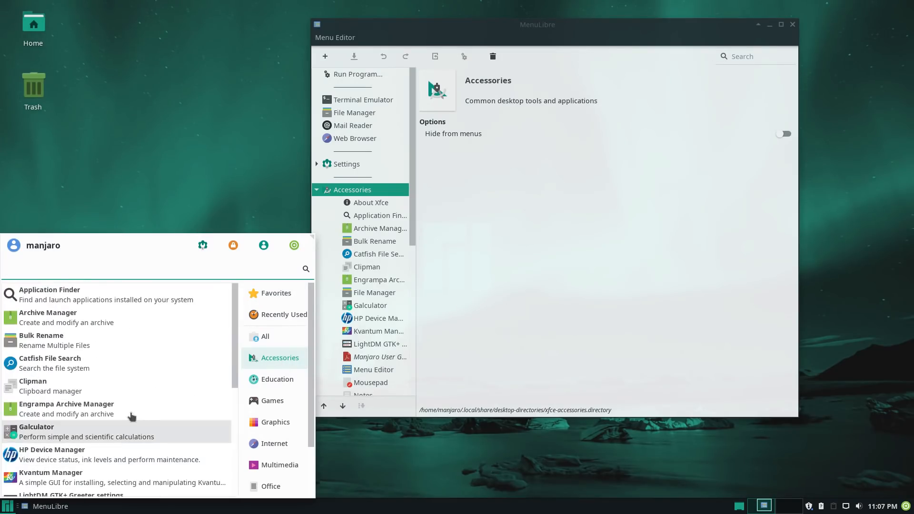
click(493, 239)
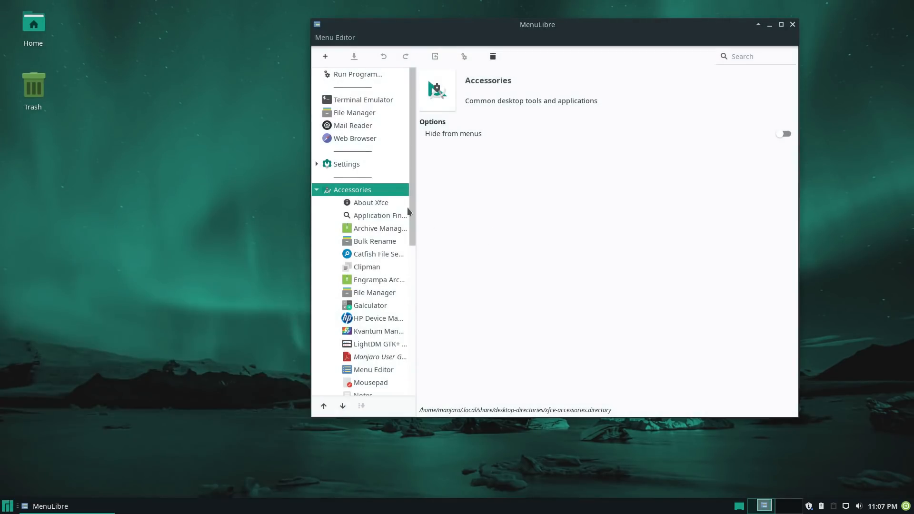
- Disable hiding from menus for the Manjaro User Guide launcher and collapse the Accessories category
click(383, 357)
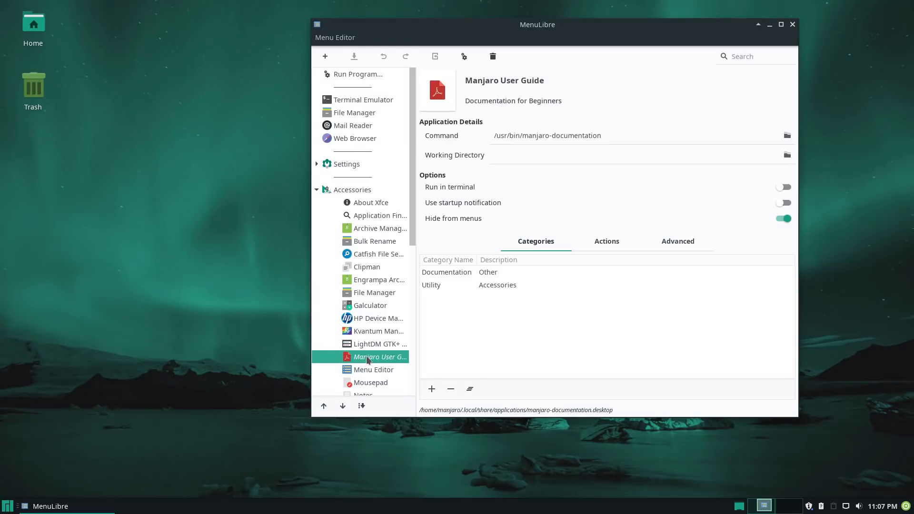
click(783, 218)
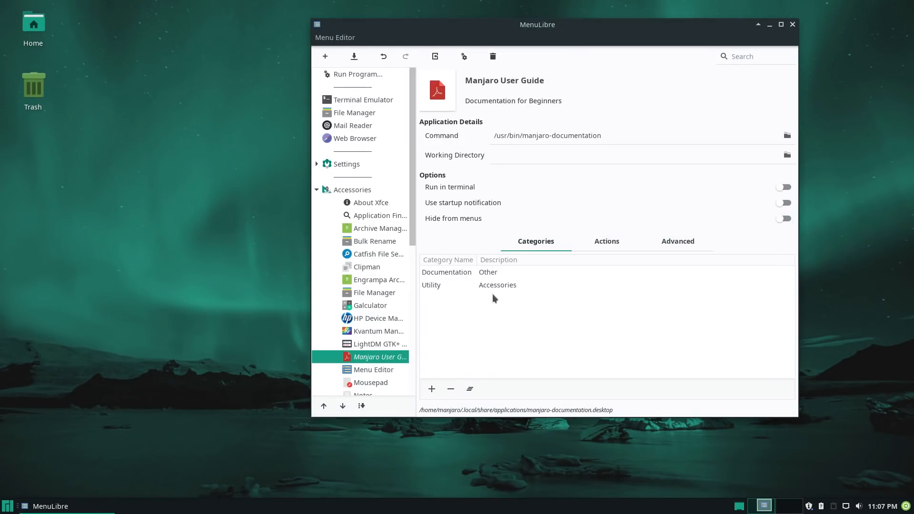
click(314, 193)
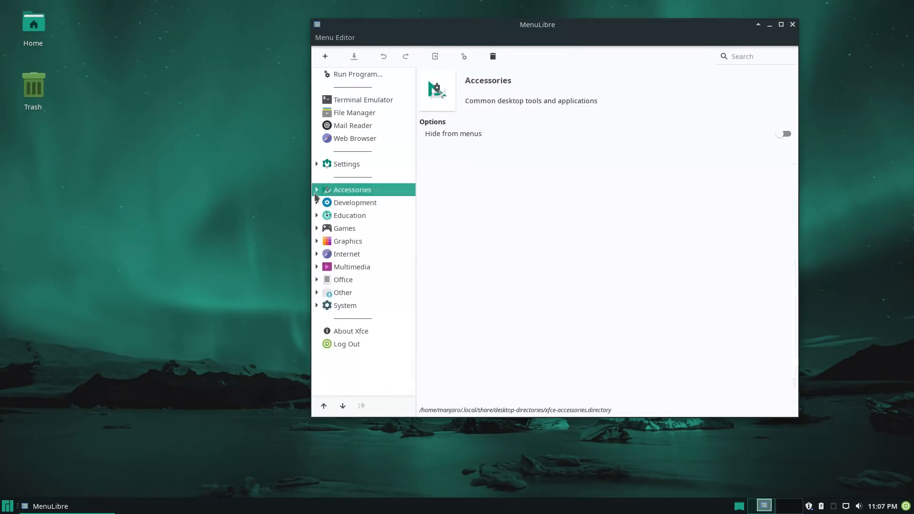
- Expand the Education category, review the LibreOffice Math launcher's details and close the menu editor
click(316, 215)
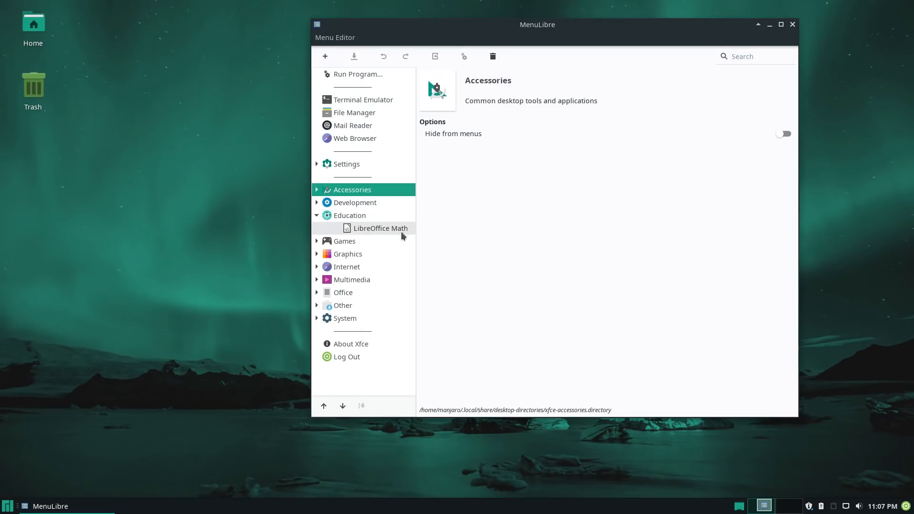
click(376, 230)
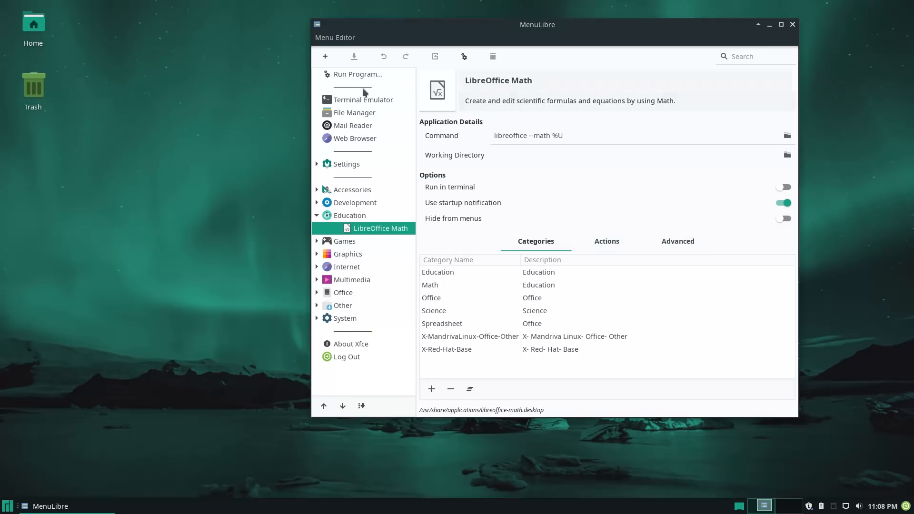
click(792, 25)
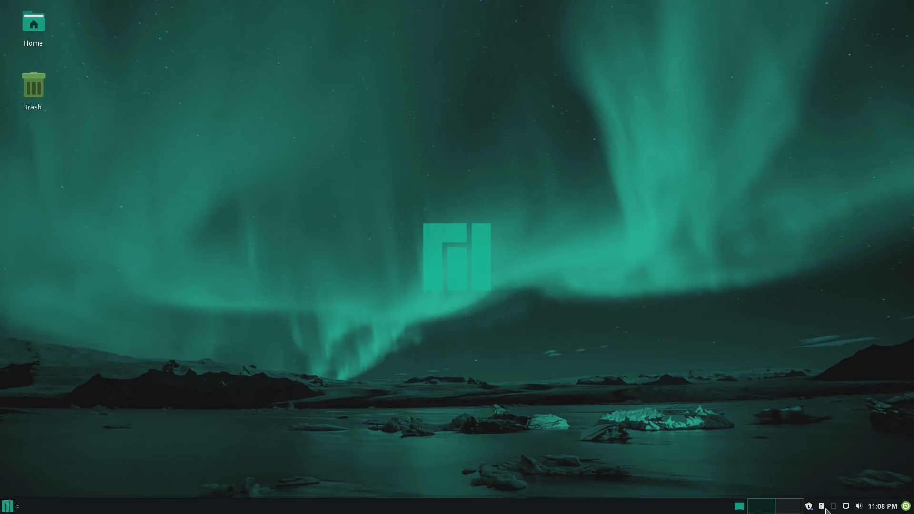
- Open the bottom panel's preferences and move the preferences window higher on the desktop
right_click(360, 510)
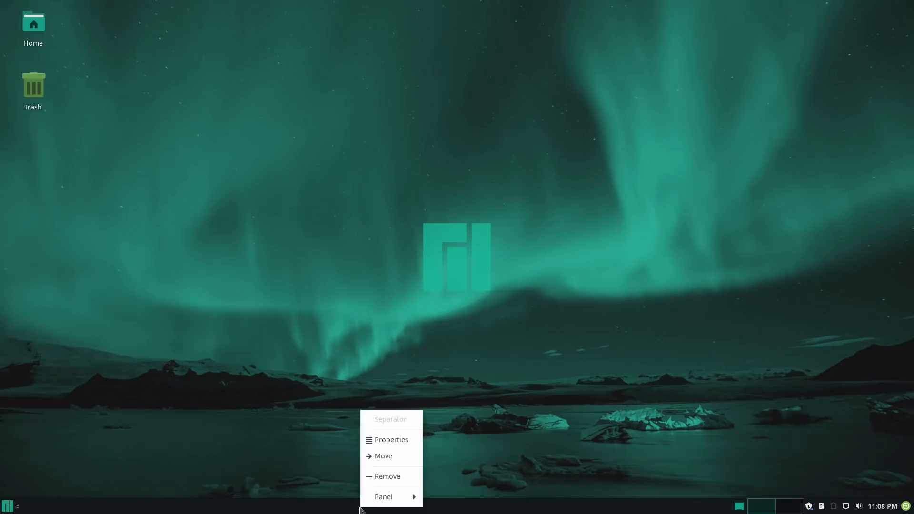
mouse_move(387, 502)
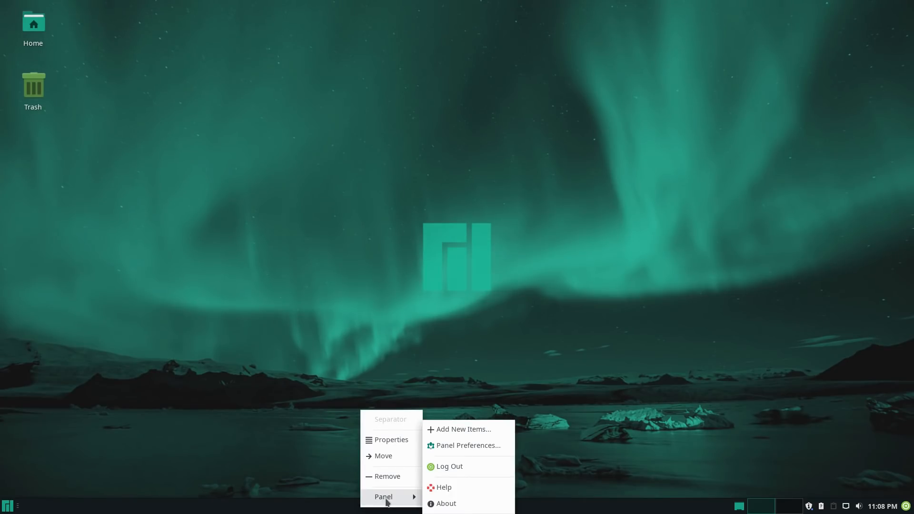
click(452, 446)
drag(477, 116, 495, 67)
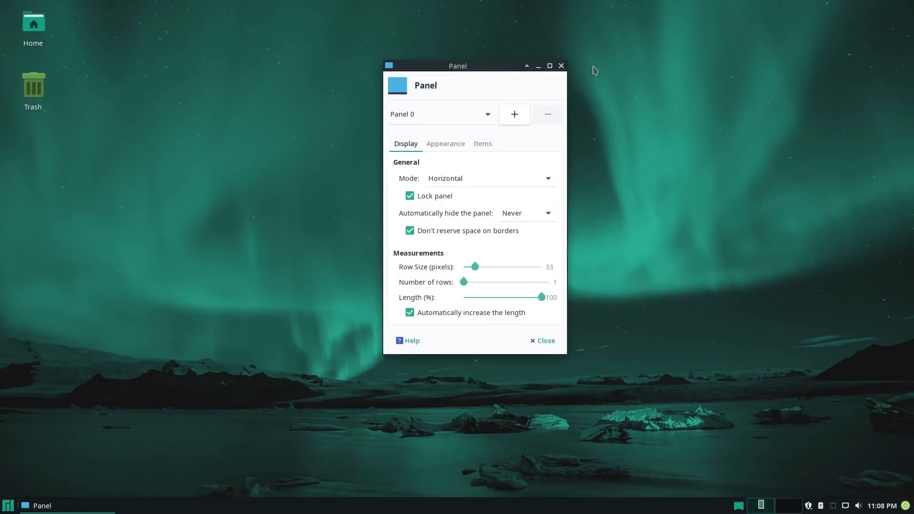
- Unlock the panel, move it to the middle of the screen and return it to the bottom edge
click(412, 199)
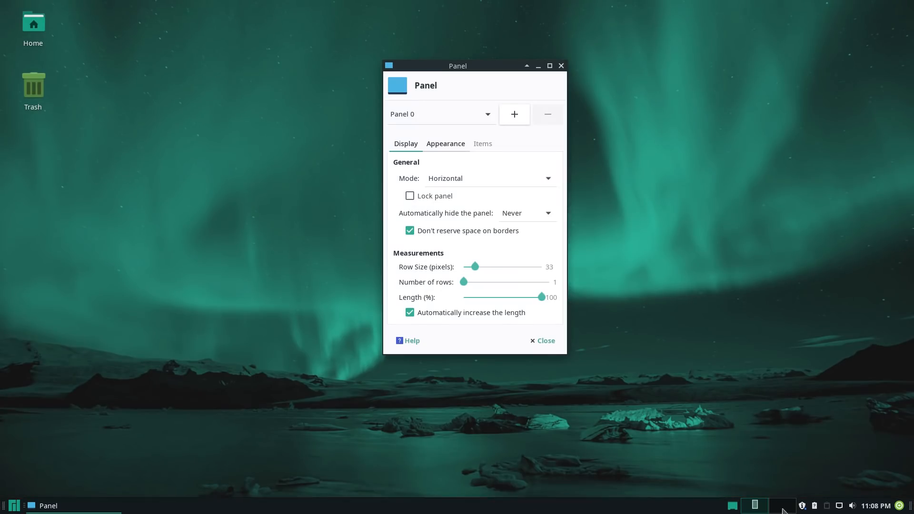
drag(910, 509, 857, 240)
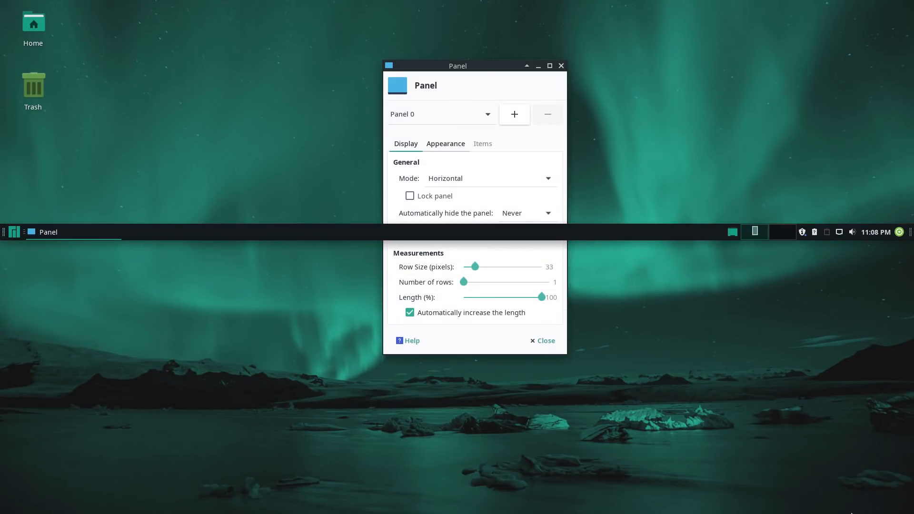
drag(909, 231, 910, 505)
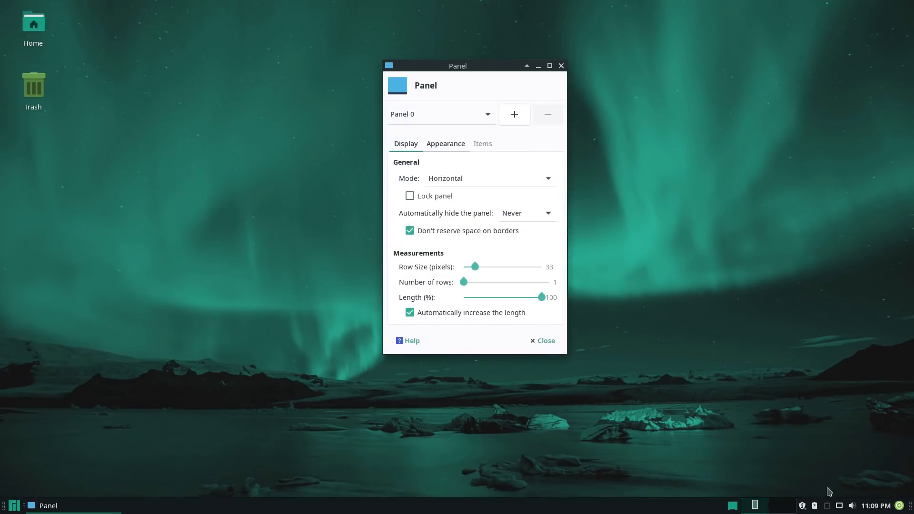
- Try the Vertical and Deskbar modes for the panel and return it to Horizontal
click(470, 179)
click(466, 196)
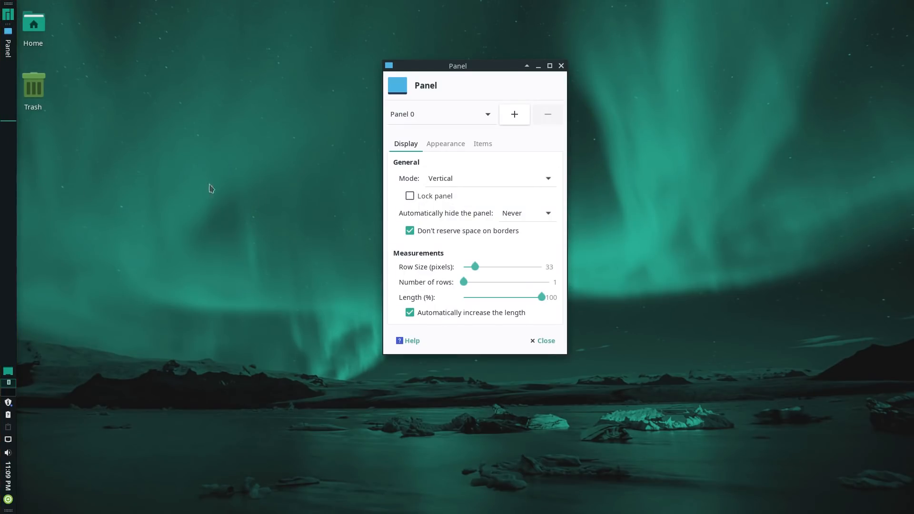
click(434, 183)
click(449, 198)
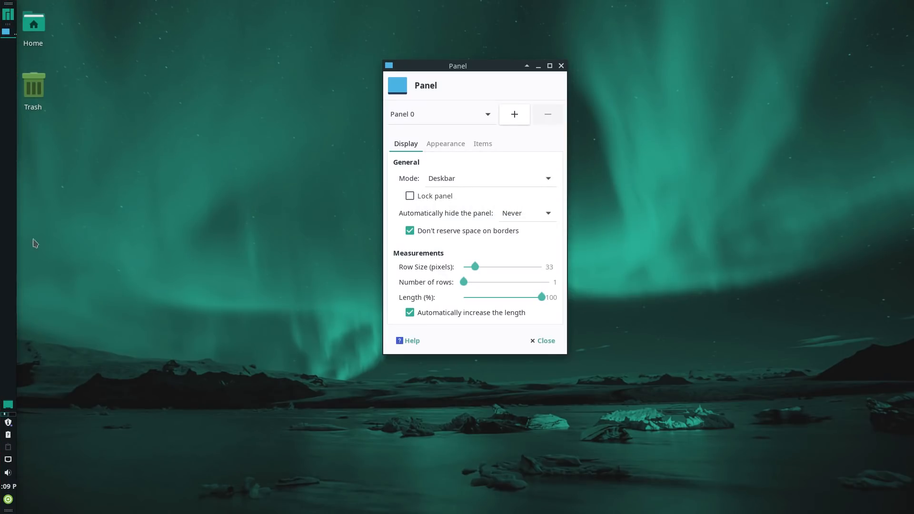
click(542, 179)
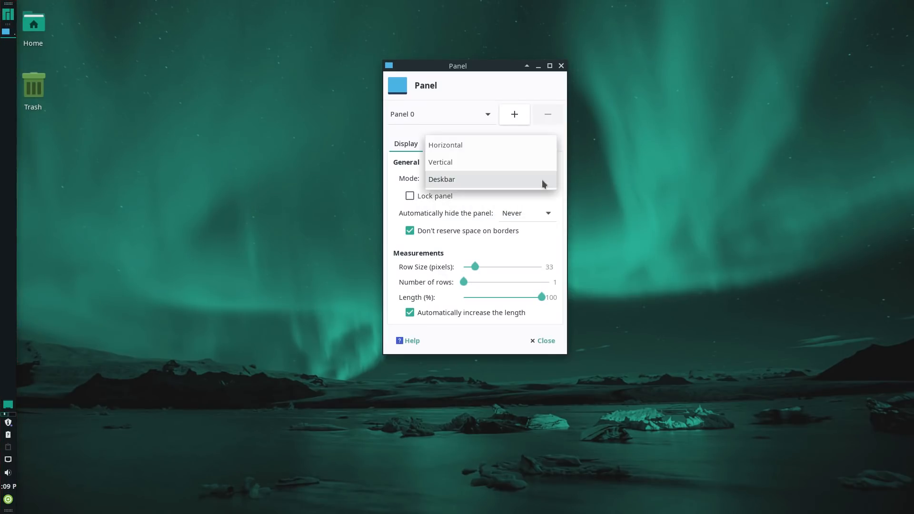
click(503, 150)
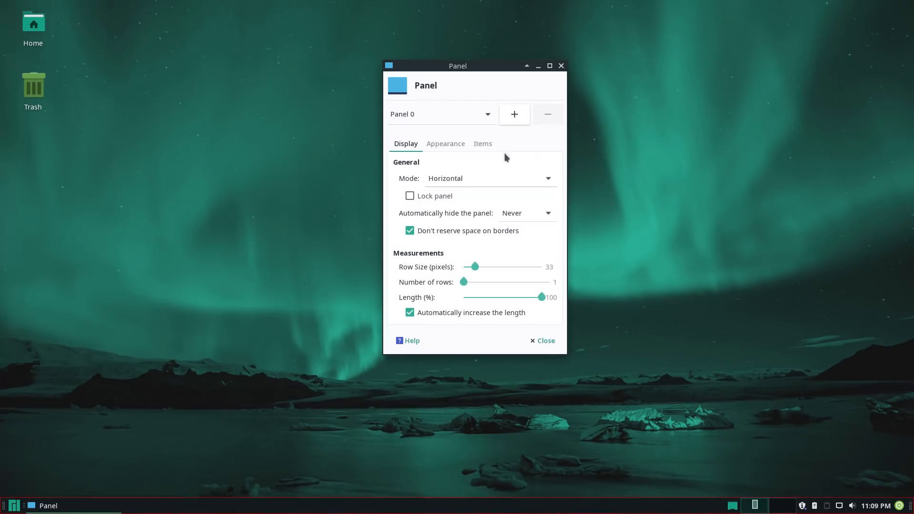
- Check the panel's automatic hiding options without changing them and lock the panel
click(550, 215)
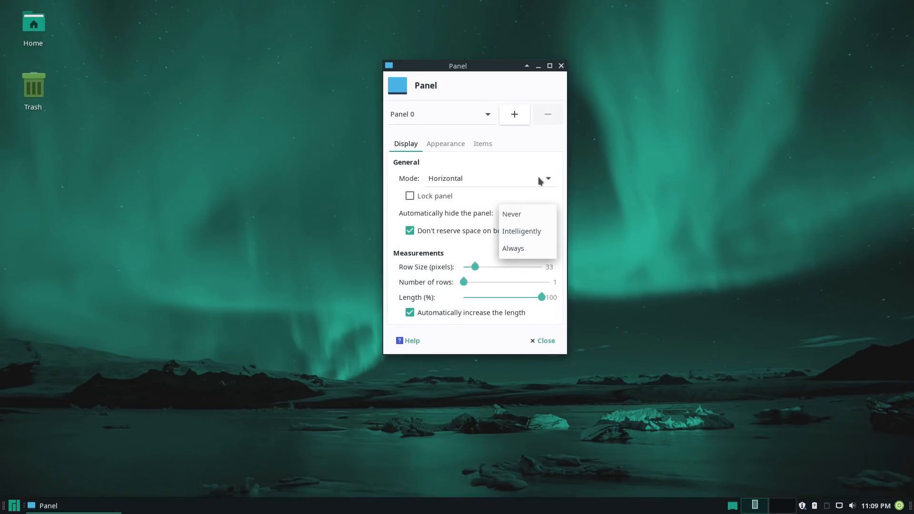
click(385, 212)
click(409, 195)
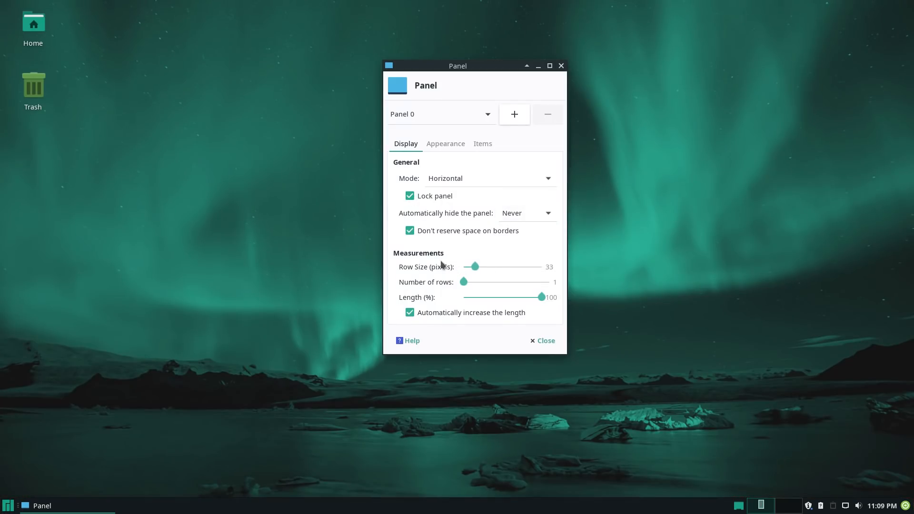
- Set the panel's row size to 32 pixels and length to 78%, and move the unlocked panel to the middle of the bottom edge
mouse_move(475, 266)
mouse_down()
mouse_move(456, 267)
mouse_move(495, 265)
mouse_move(476, 267)
mouse_move(470, 279)
mouse_move(498, 283)
mouse_move(464, 281)
mouse_up()
mouse_move(539, 296)
mouse_down()
mouse_move(471, 297)
mouse_move(524, 302)
mouse_up()
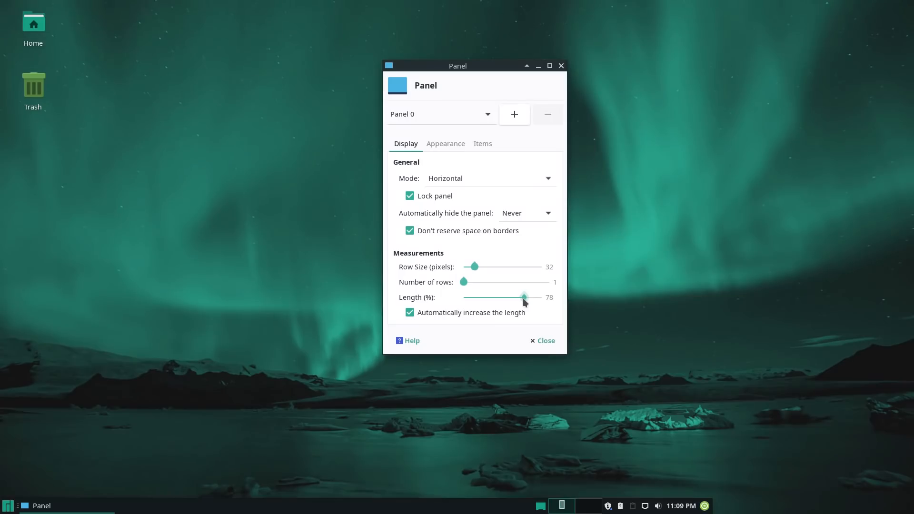
click(410, 195)
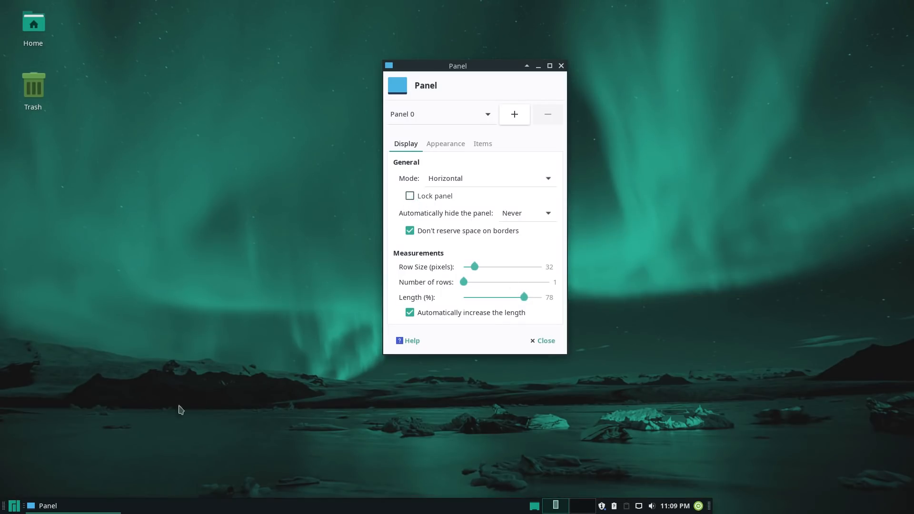
drag(3, 506, 113, 509)
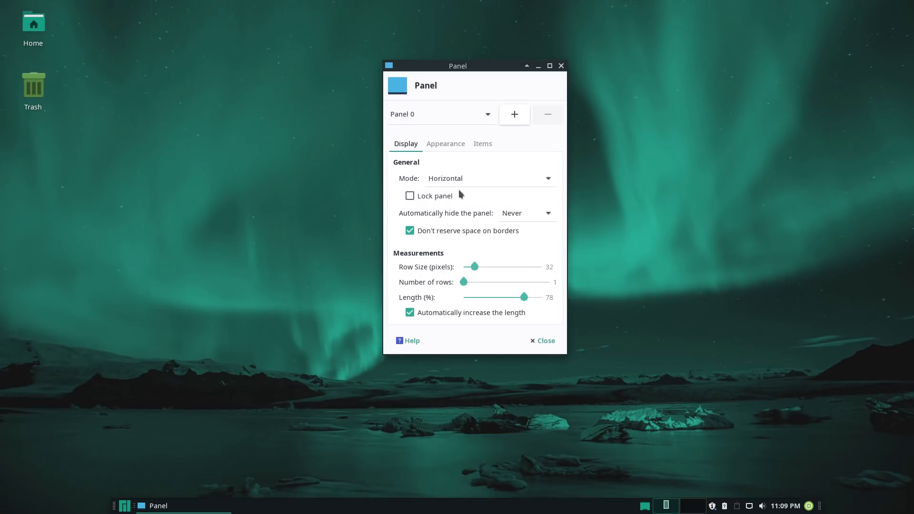
- Set the panel's length to 100% and lock the panel
drag(523, 296, 557, 296)
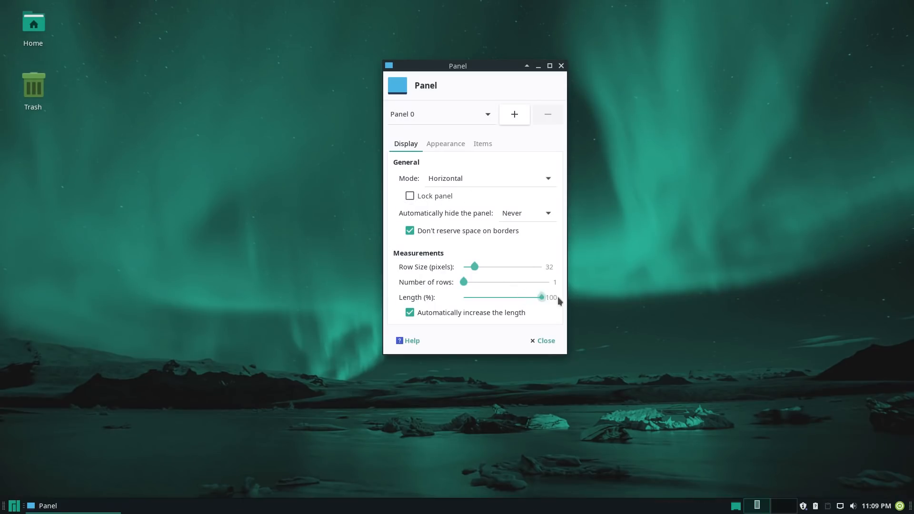
click(409, 195)
- Change the panel's background style to Solid color and pick dark red
click(452, 150)
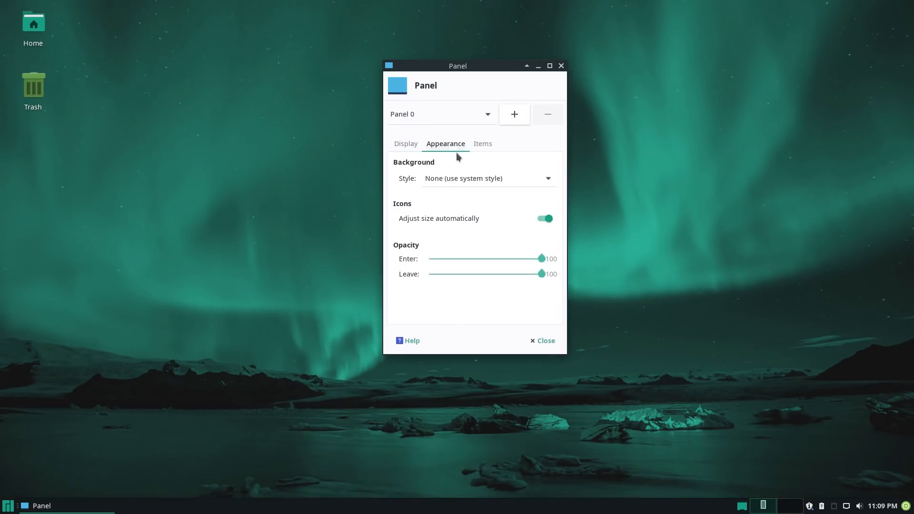
click(451, 183)
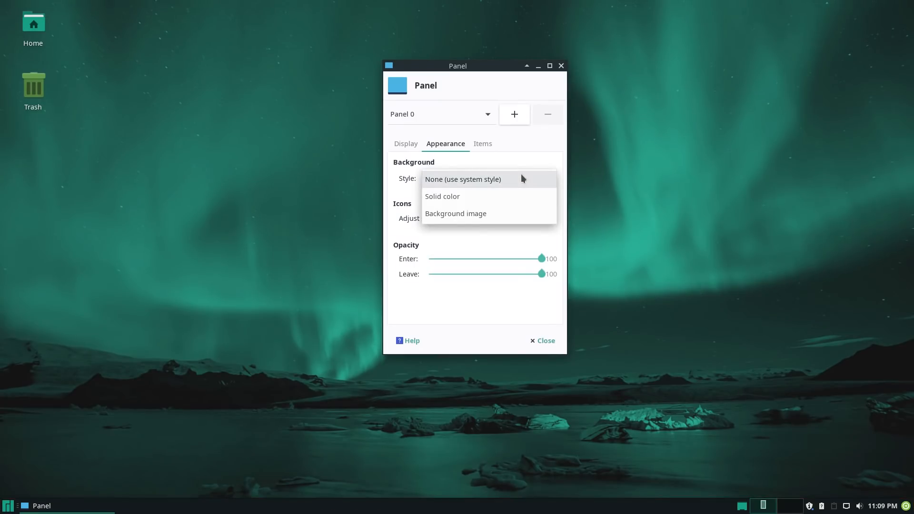
click(509, 195)
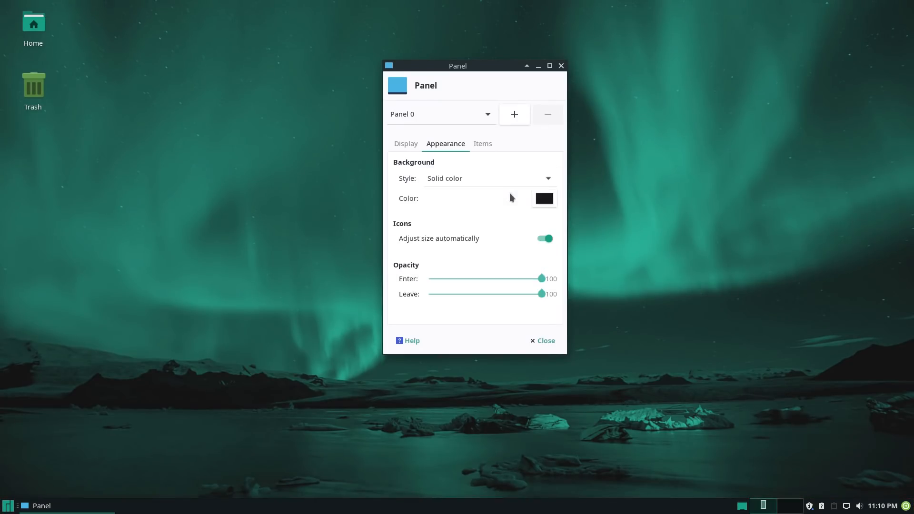
click(543, 203)
click(377, 202)
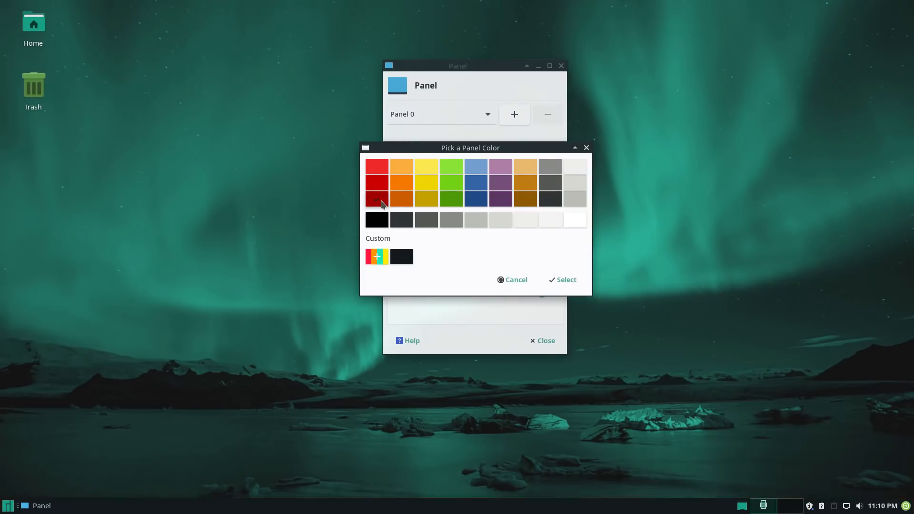
click(550, 282)
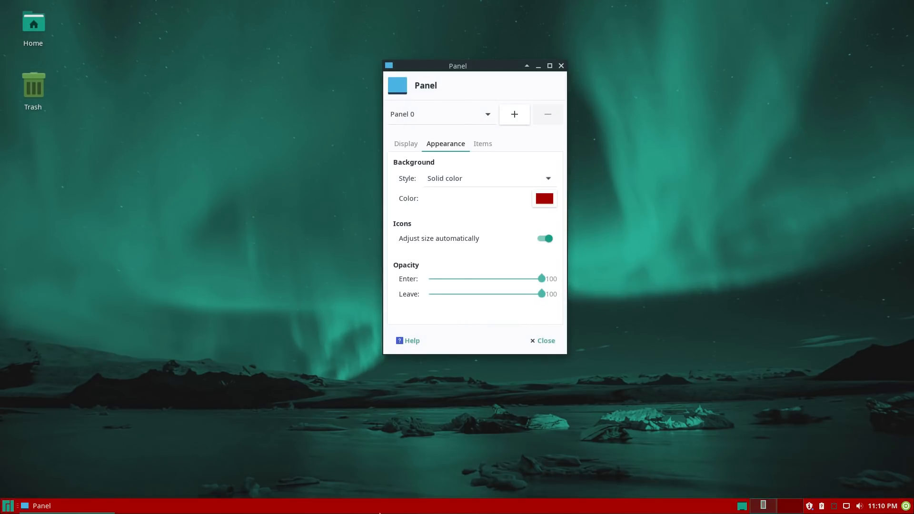
- Set the panel's background color to the near-black custom color
click(543, 199)
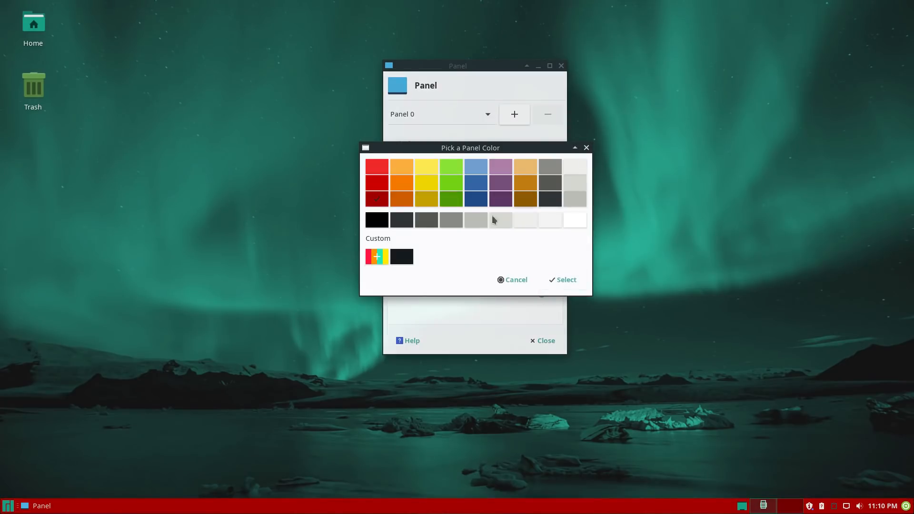
click(400, 259)
click(564, 281)
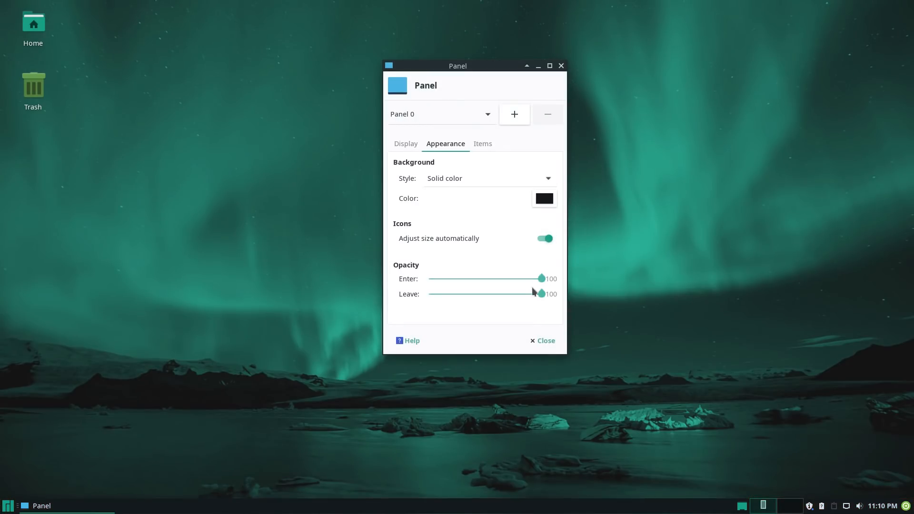
- Try lower Enter and Leave opacity levels for the panel and restore full opacity
drag(541, 278, 484, 284)
mouse_move(541, 294)
mouse_down()
mouse_move(499, 295)
mouse_move(542, 294)
mouse_up()
drag(541, 280, 470, 276)
drag(462, 280, 459, 279)
drag(546, 299, 572, 283)
drag(488, 294, 563, 292)
- Show the list of panel items and try moving the Whisker Menu directly along the panel
click(482, 143)
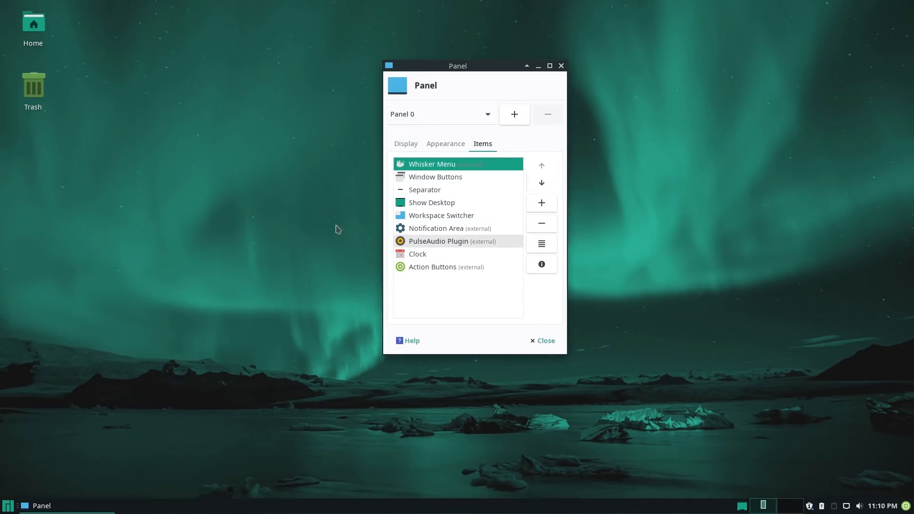
right_click(33, 506)
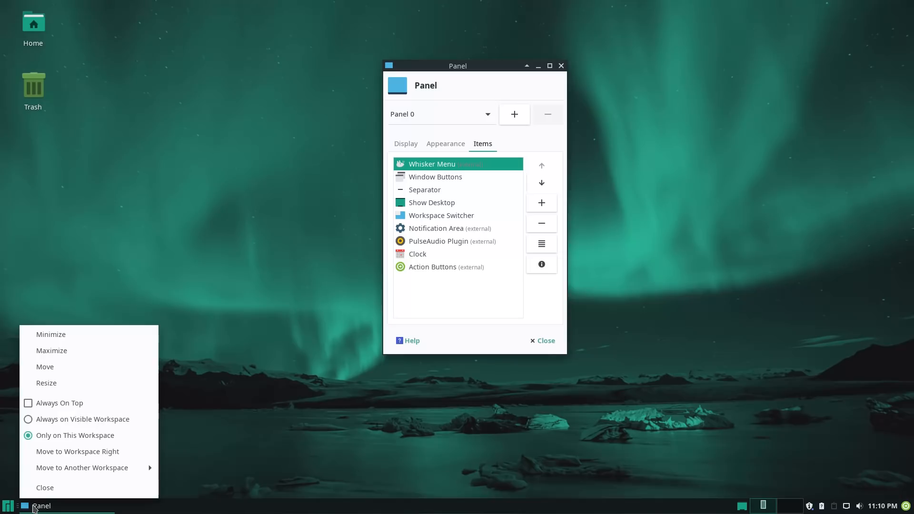
click(8, 505)
right_click(8, 507)
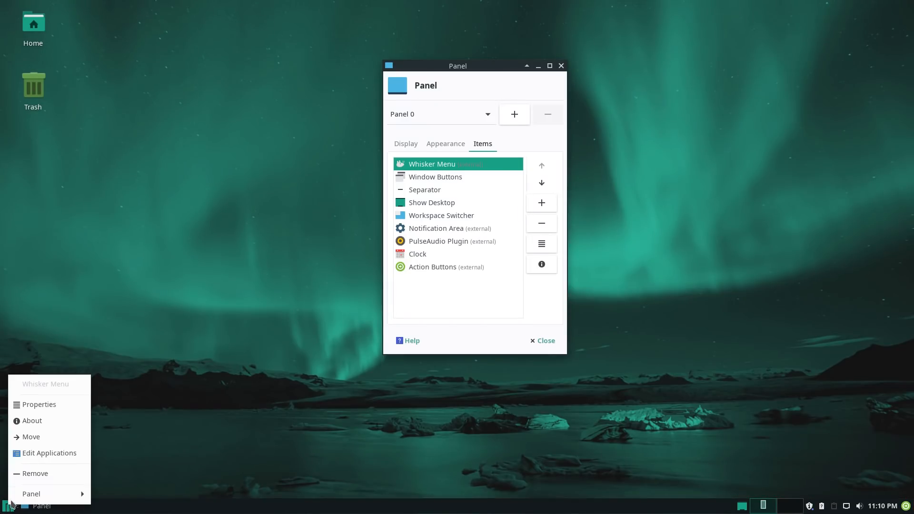
click(26, 437)
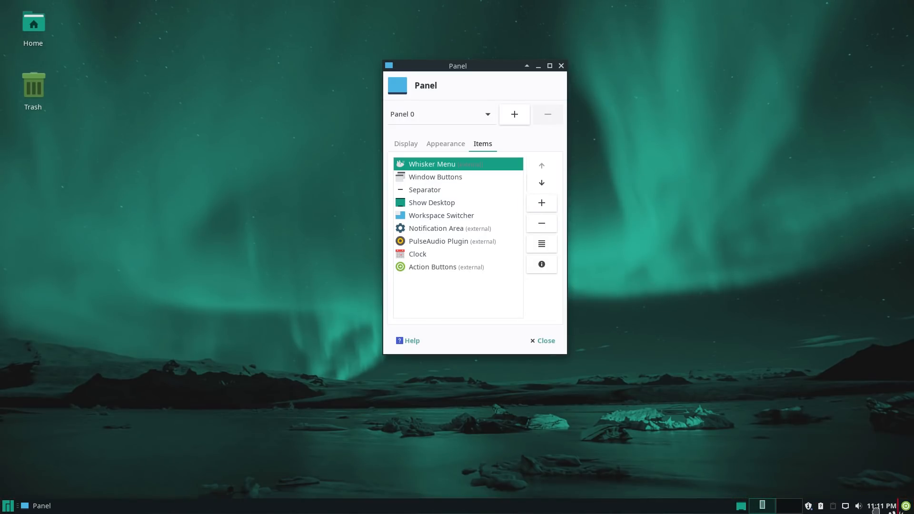
click(77, 508)
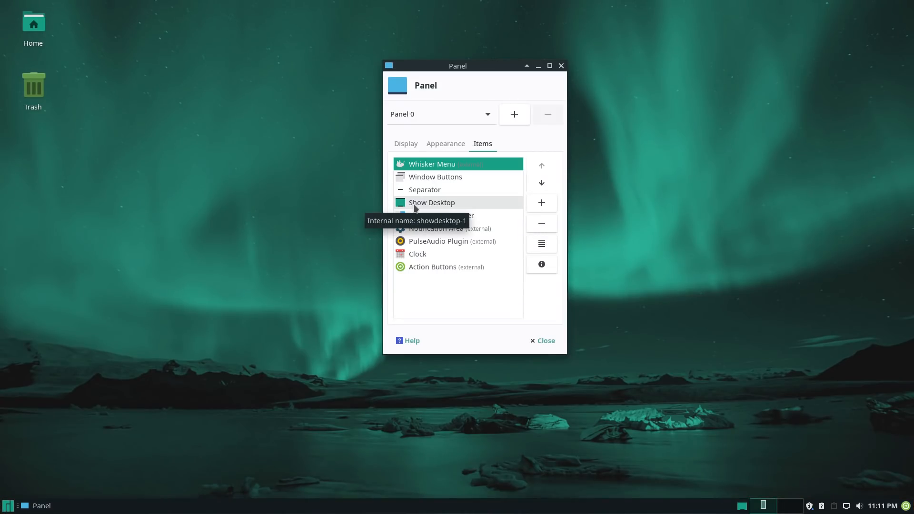
- Move the Whisker Menu down to the end of the panel's item list
click(542, 183)
click(543, 184)
click(543, 184)
click(543, 183)
click(542, 184)
click(543, 183)
click(543, 184)
click(546, 185)
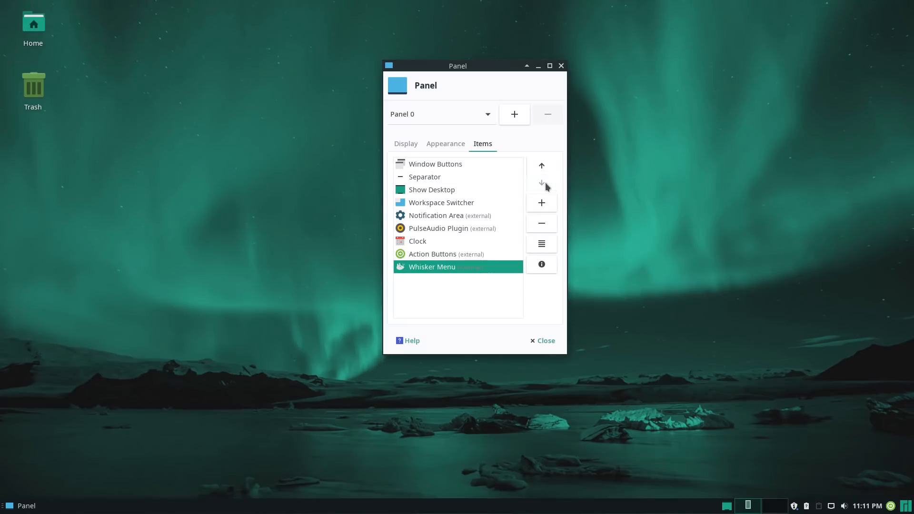
- Move the Whisker Menu back up to the start of the panel's item list
click(545, 169)
click(544, 170)
click(545, 169)
click(545, 170)
click(545, 170)
click(545, 169)
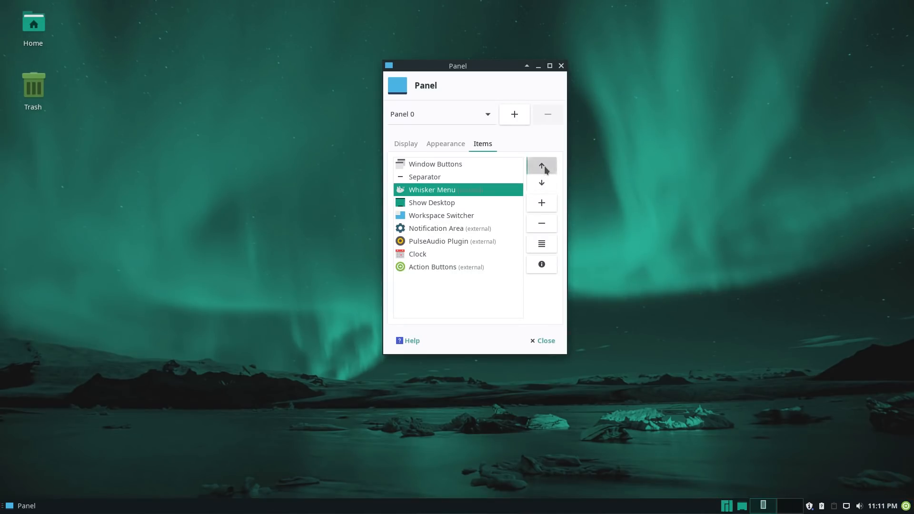
click(545, 169)
click(545, 169)
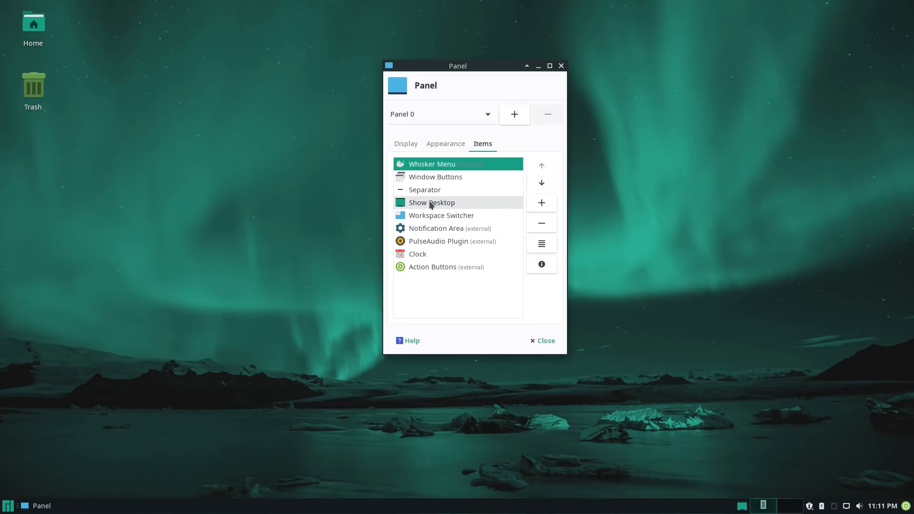
- Move the Show Desktop item to the end of the panel's item list, after Action Buttons
click(457, 204)
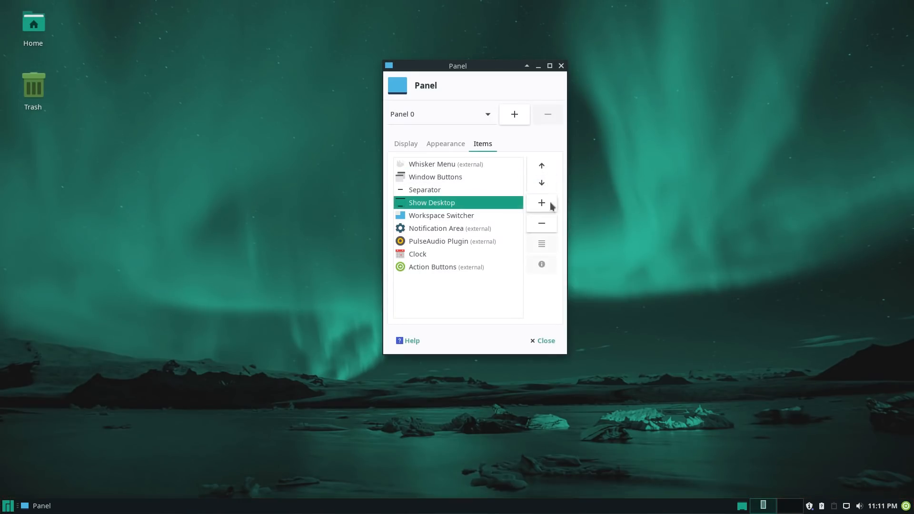
click(540, 183)
click(541, 183)
click(540, 183)
click(541, 183)
click(541, 183)
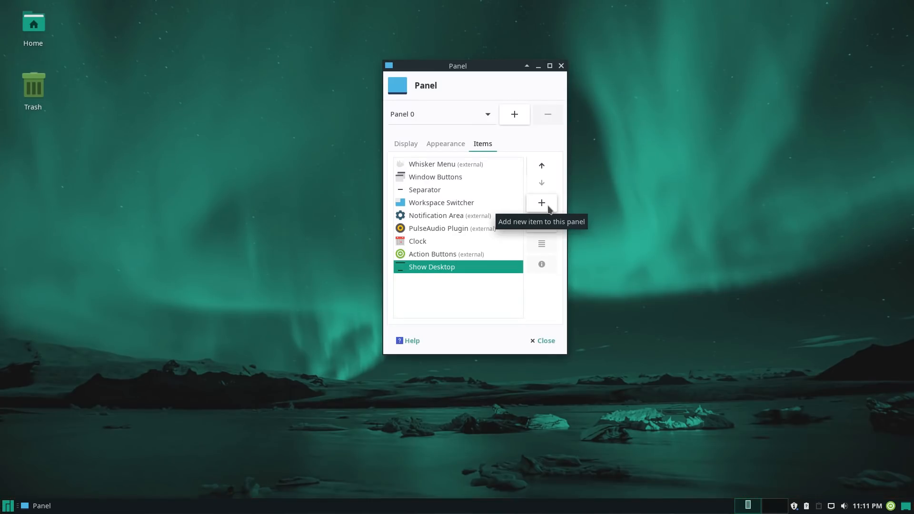
- Find Firefox in the applications menu by searching for "fire" and add it to the panel
click(8, 506)
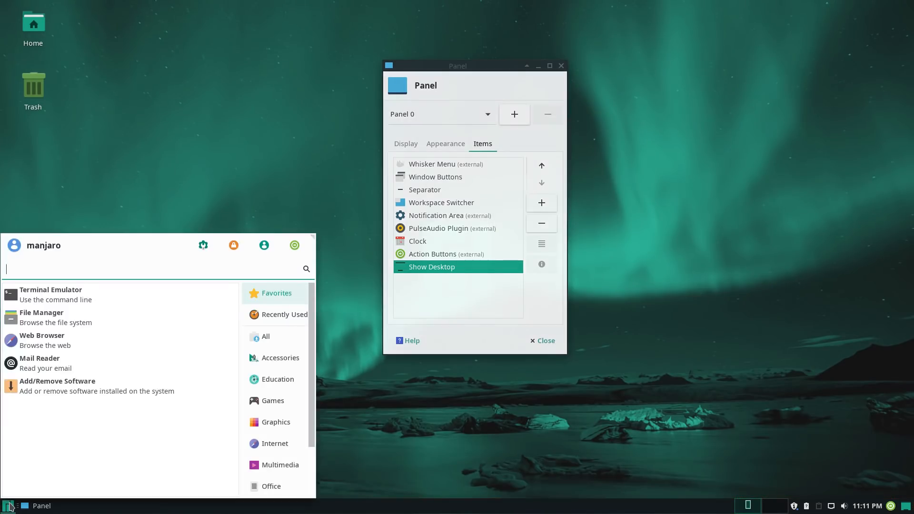
click(279, 358)
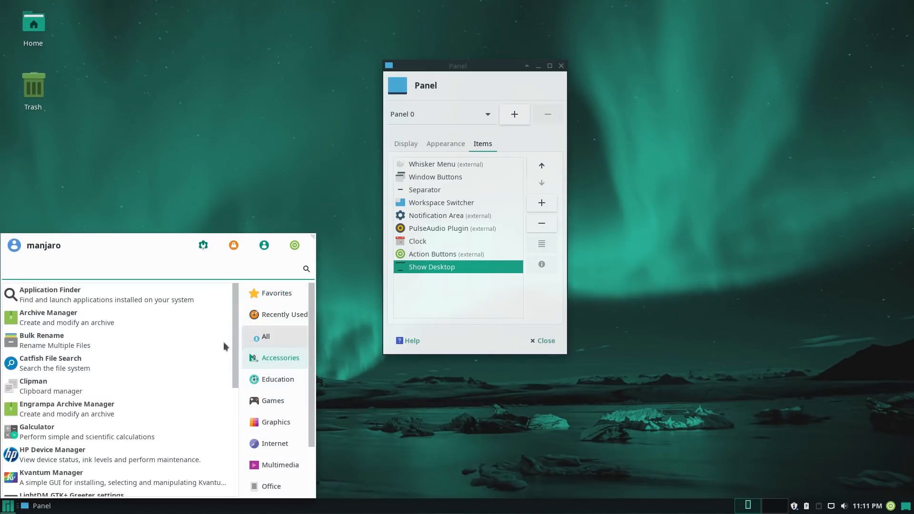
scroll(163, 359, down, 1)
scroll(163, 358, down, 5)
scroll(127, 386, up, 6)
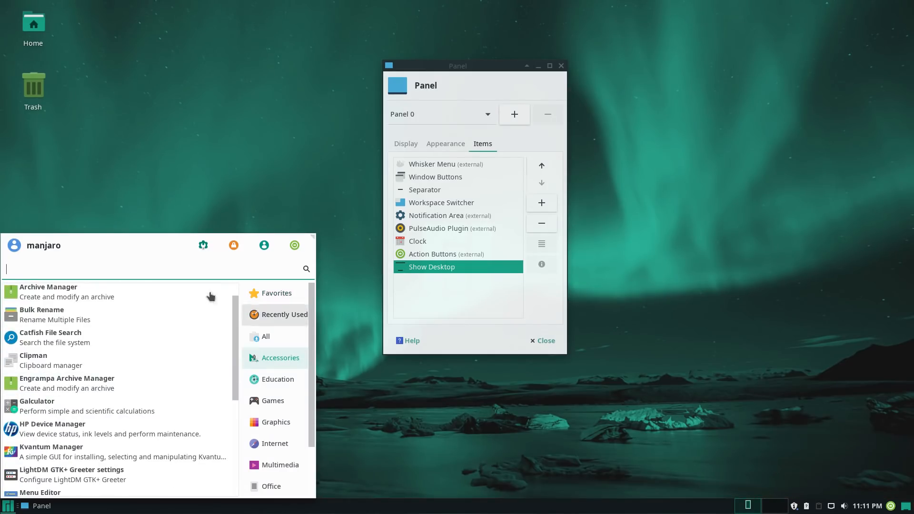
text(fire)
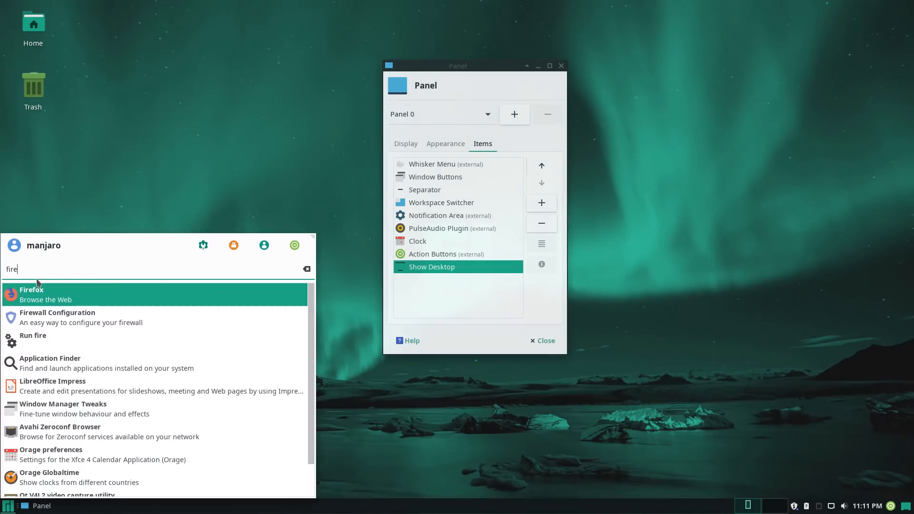
right_click(12, 293)
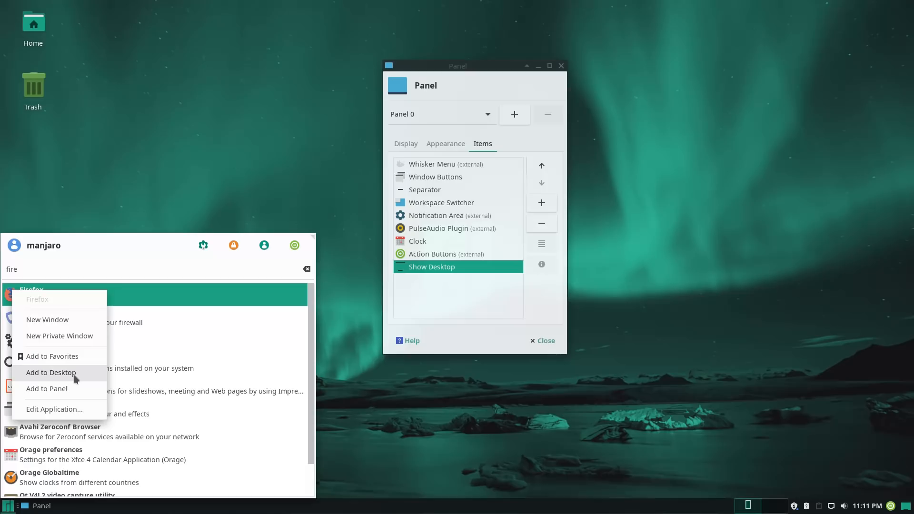
click(64, 385)
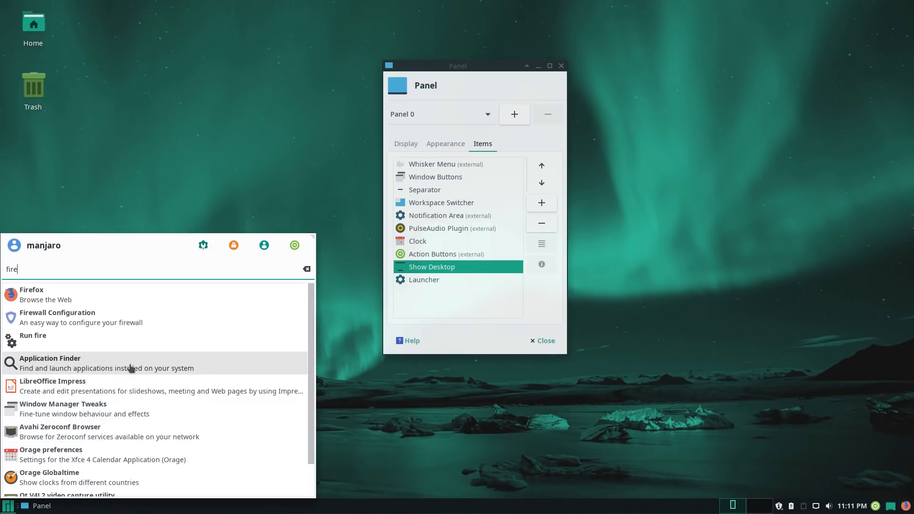
- Add LibreOffice Impress from the applications menu to the desktop
right_click(17, 388)
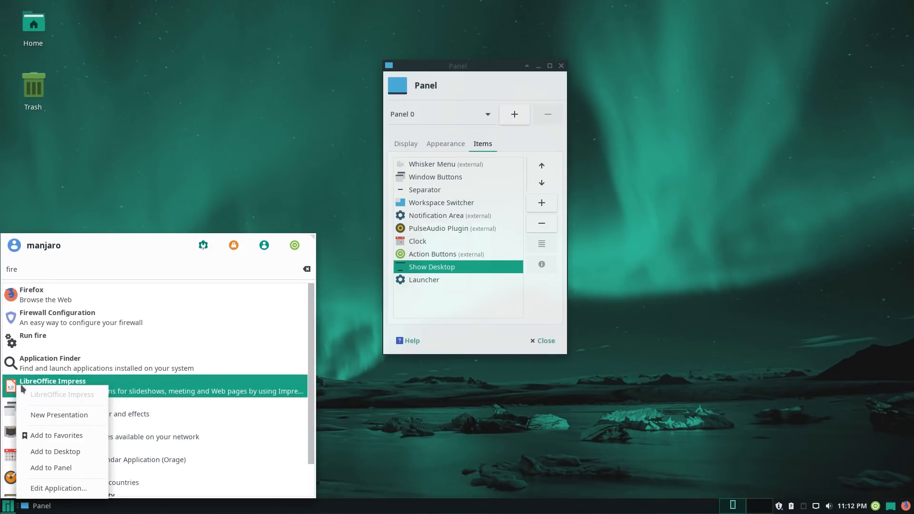
click(89, 452)
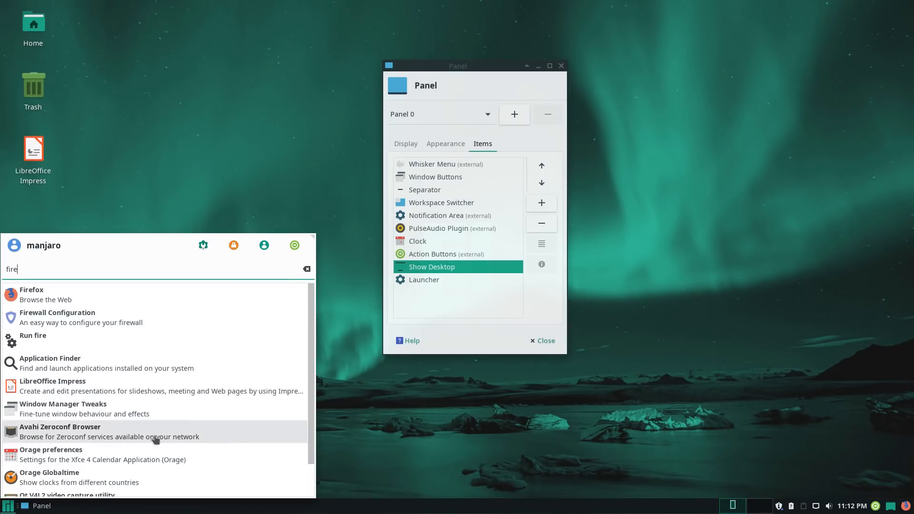
click(545, 295)
- Move the Firefox launcher up the panel's item list so it sits directly after the Whisker Menu
click(446, 279)
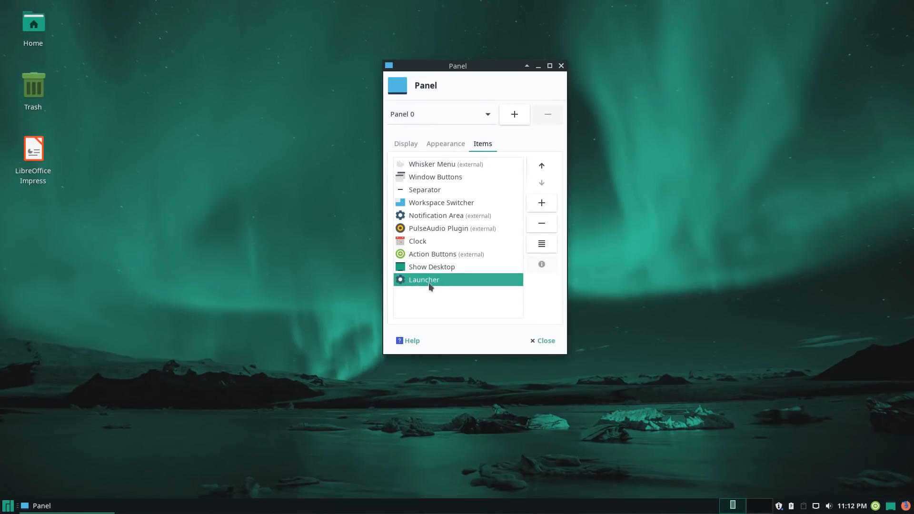
click(546, 166)
click(546, 166)
click(546, 165)
click(545, 166)
click(546, 166)
click(545, 166)
click(545, 166)
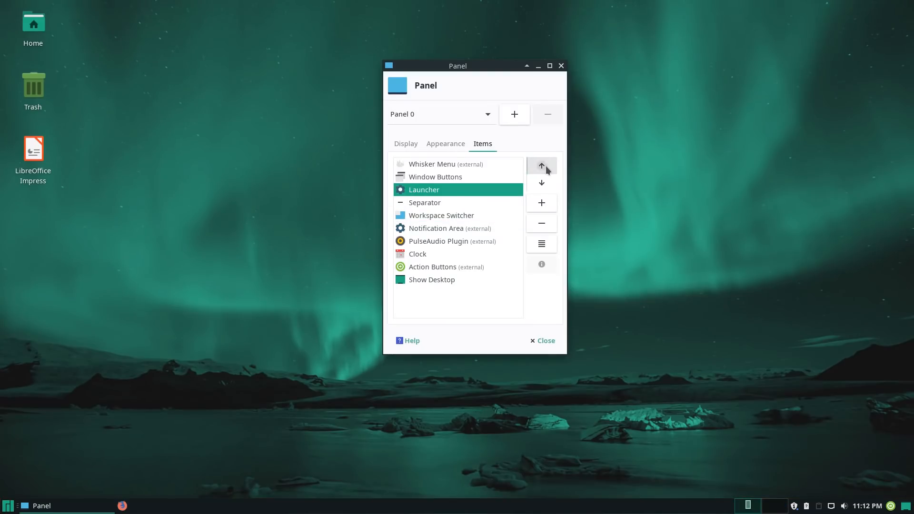
click(546, 165)
click(545, 165)
click(545, 181)
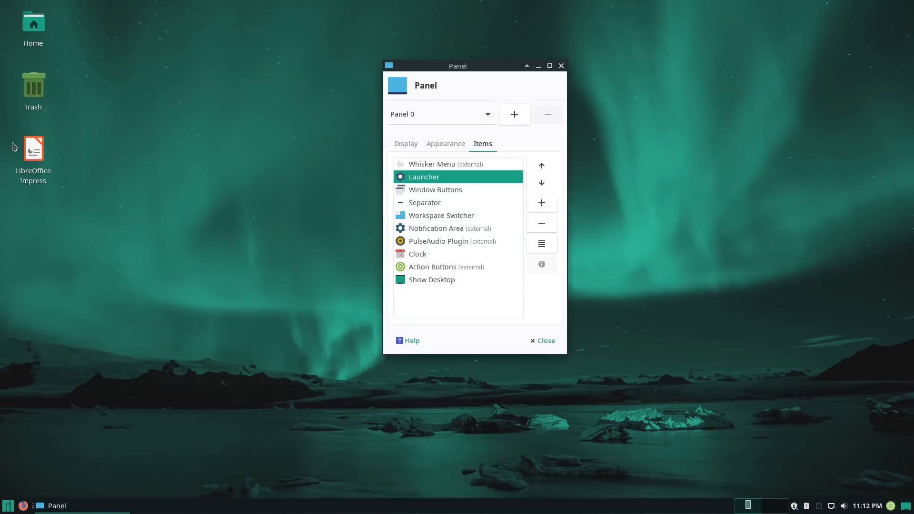
- Test the LibreOffice Impress desktop shortcut by launching it, dismiss the template selection, and close Impress again
double_click(33, 149)
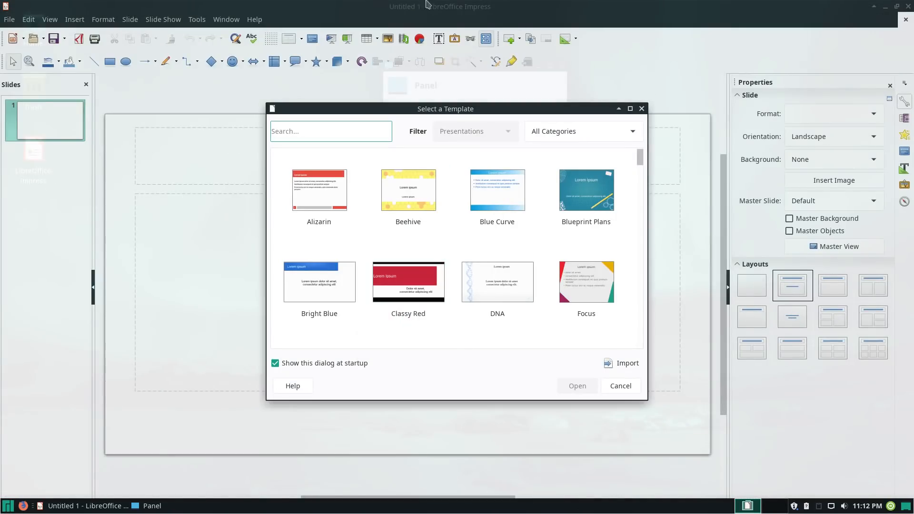
click(641, 110)
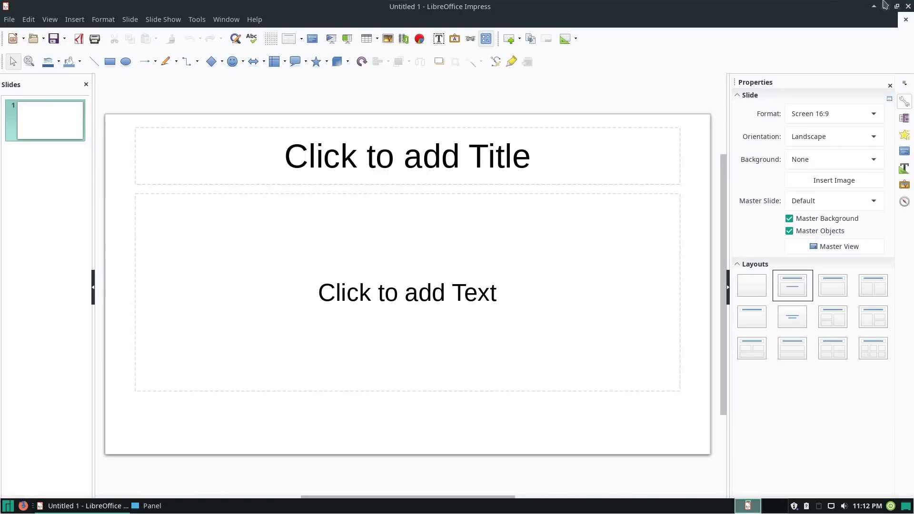
click(908, 6)
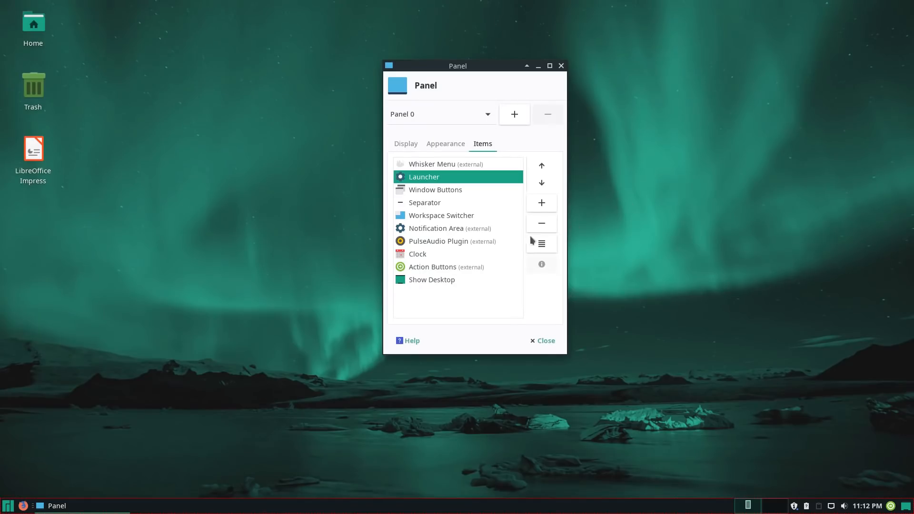
- Add Steam from the Games category of the applications menu to the panel
click(12, 508)
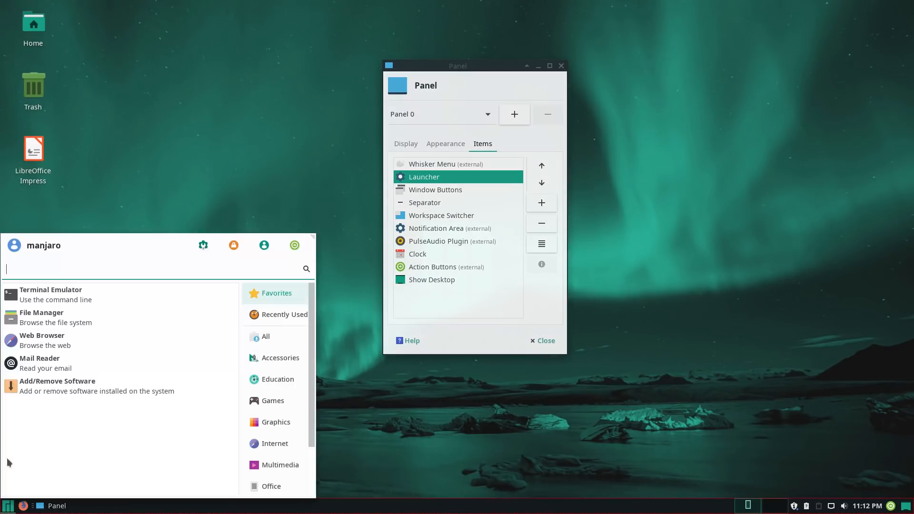
click(270, 382)
click(275, 401)
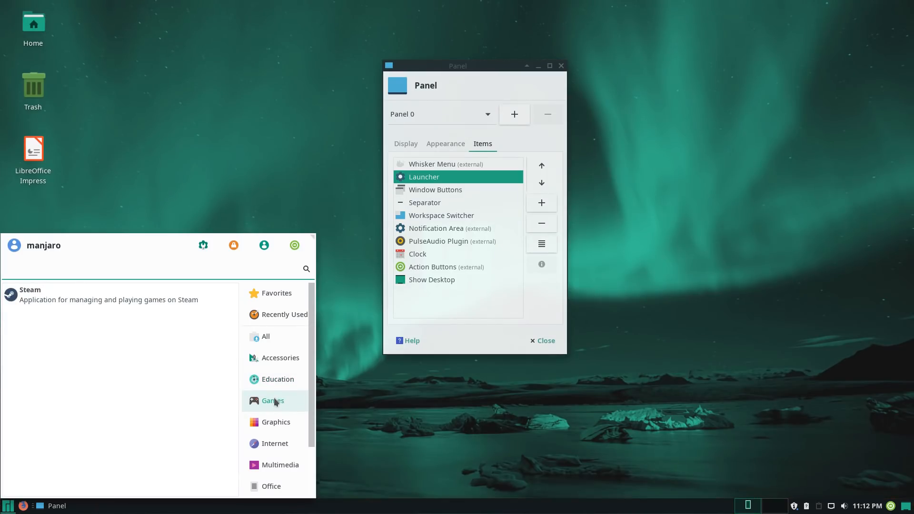
right_click(10, 296)
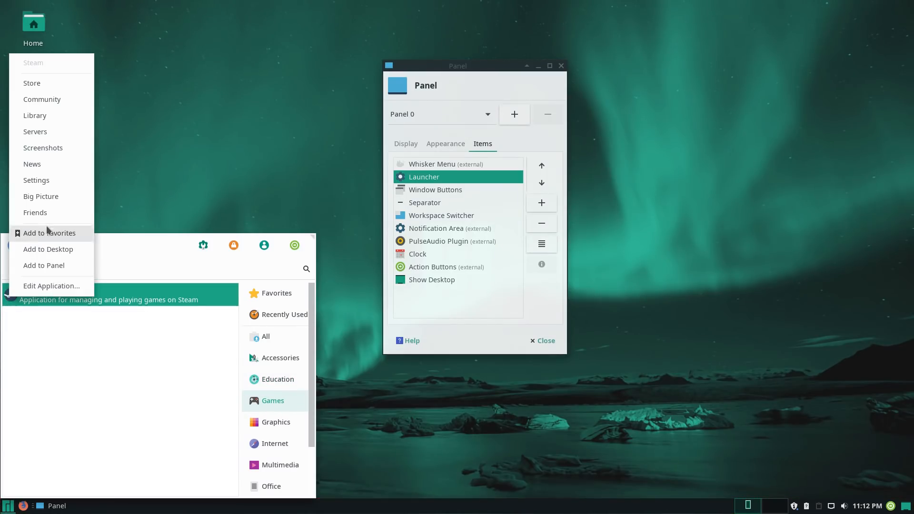
click(67, 266)
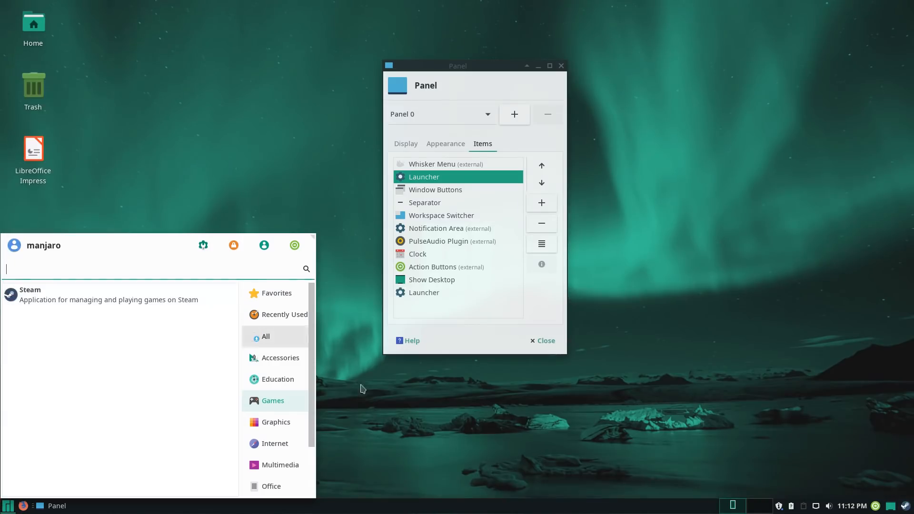
- Reorder the panel items so the Whisker Menu comes first, followed by the Firefox and Steam launchers, ahead of Window Buttons
click(427, 308)
click(554, 167)
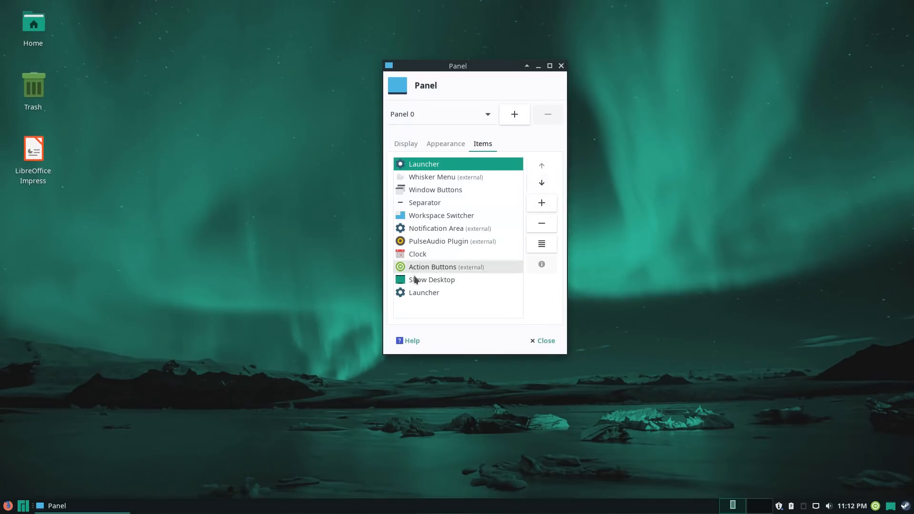
click(425, 293)
click(542, 165)
click(542, 165)
click(542, 166)
click(542, 166)
click(542, 167)
click(540, 169)
click(541, 168)
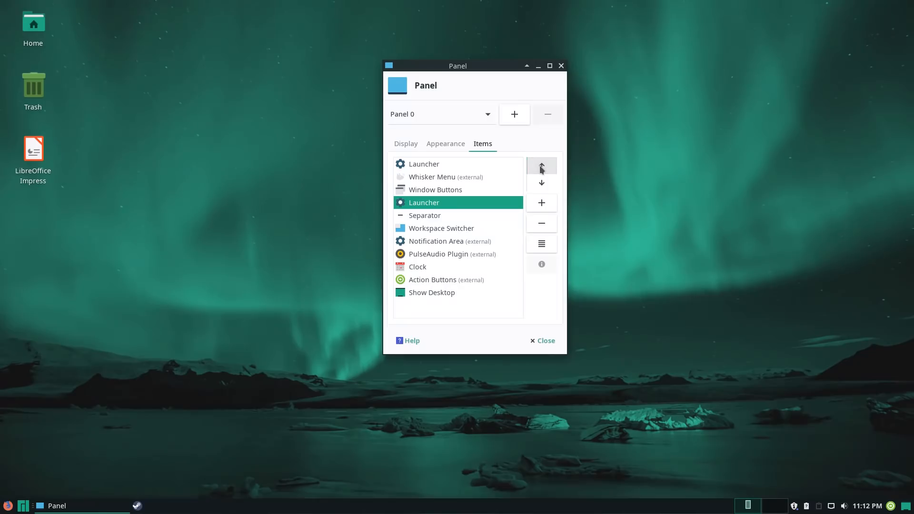
click(541, 169)
click(493, 166)
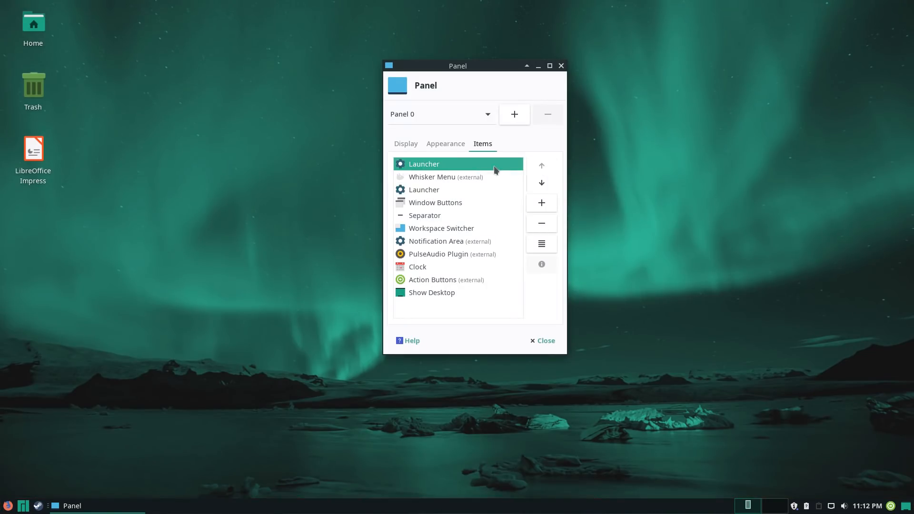
click(542, 182)
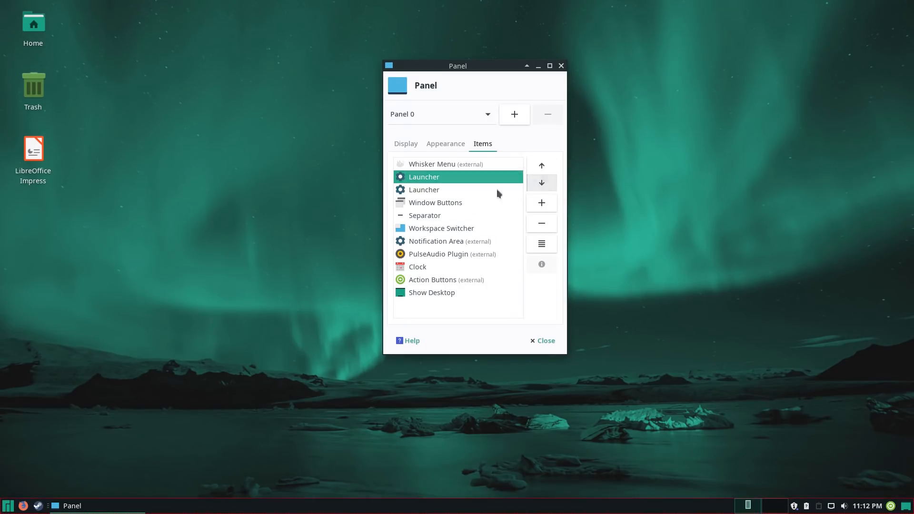
- Add Appearance as a second item in the Firefox launcher's properties and view the launcher's advanced options
right_click(24, 507)
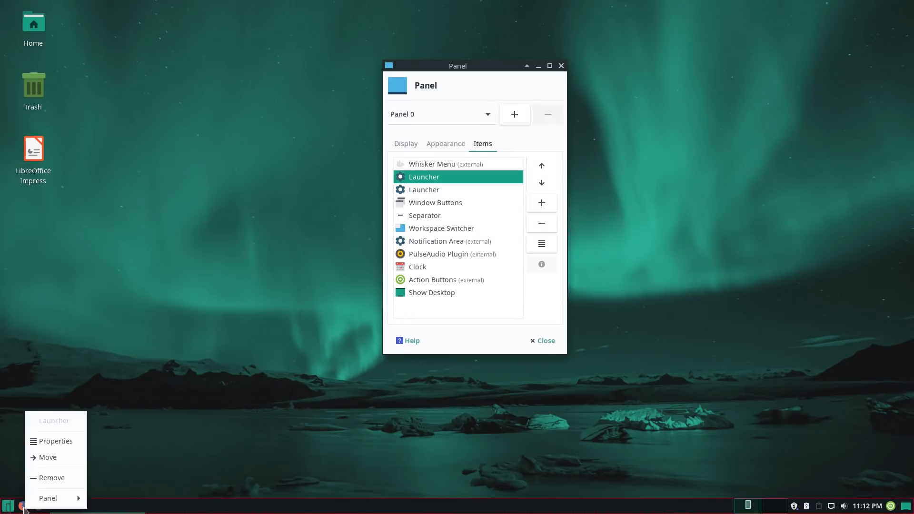
click(57, 447)
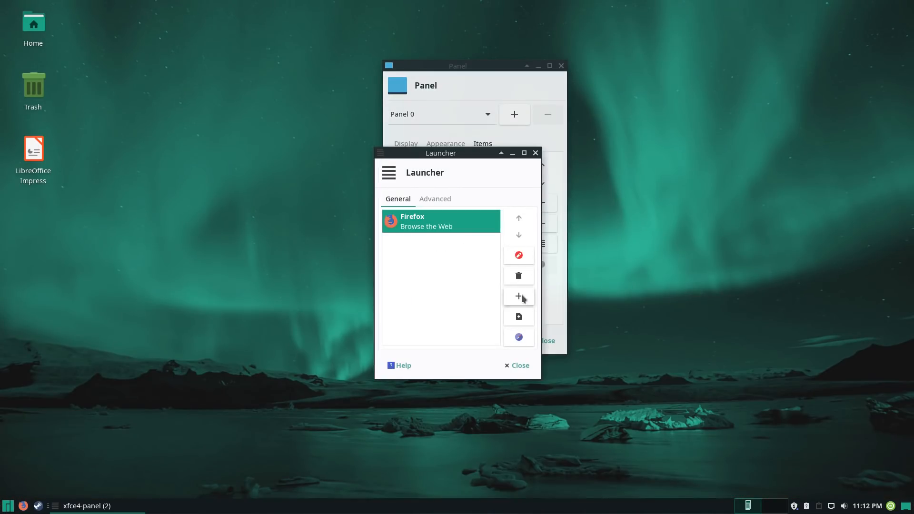
click(520, 297)
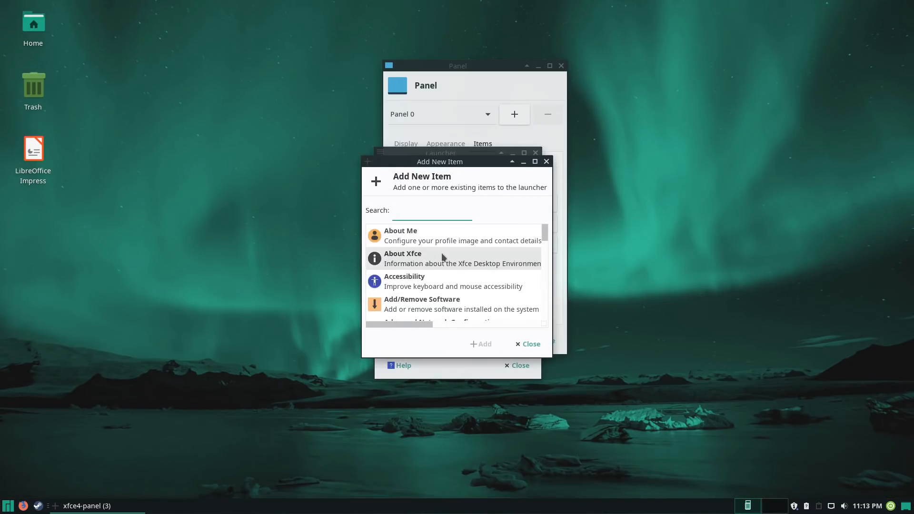
scroll(441, 255, down, 3)
click(419, 283)
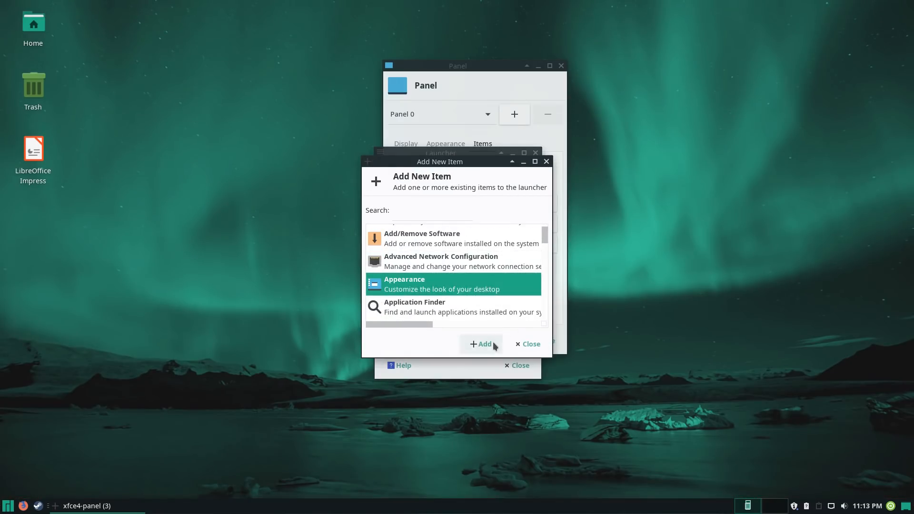
click(480, 344)
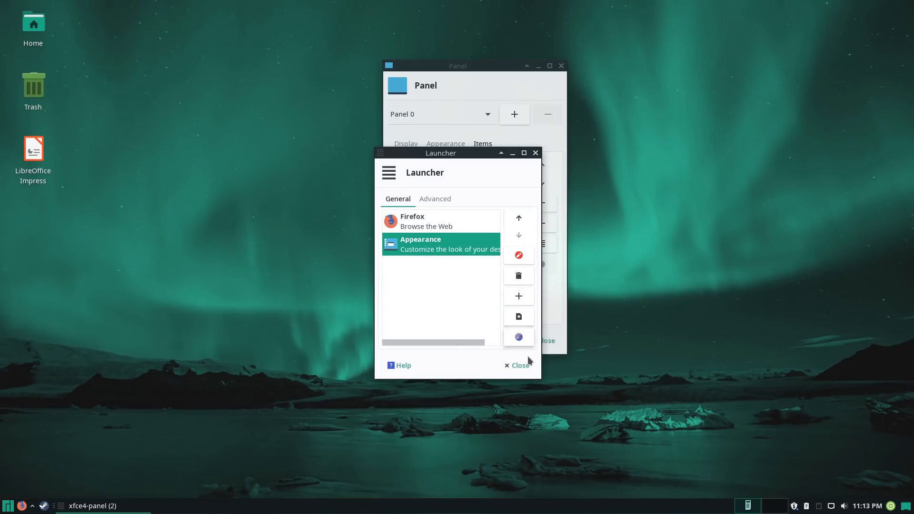
click(435, 199)
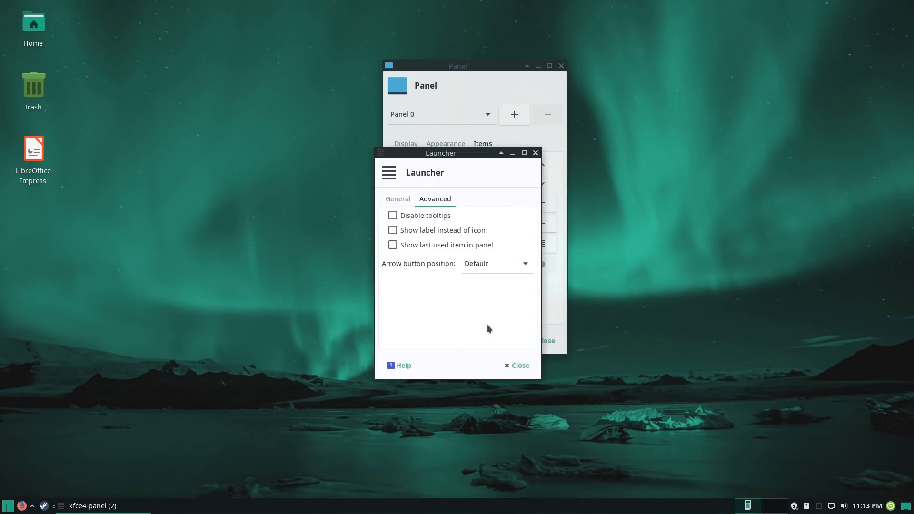
click(516, 365)
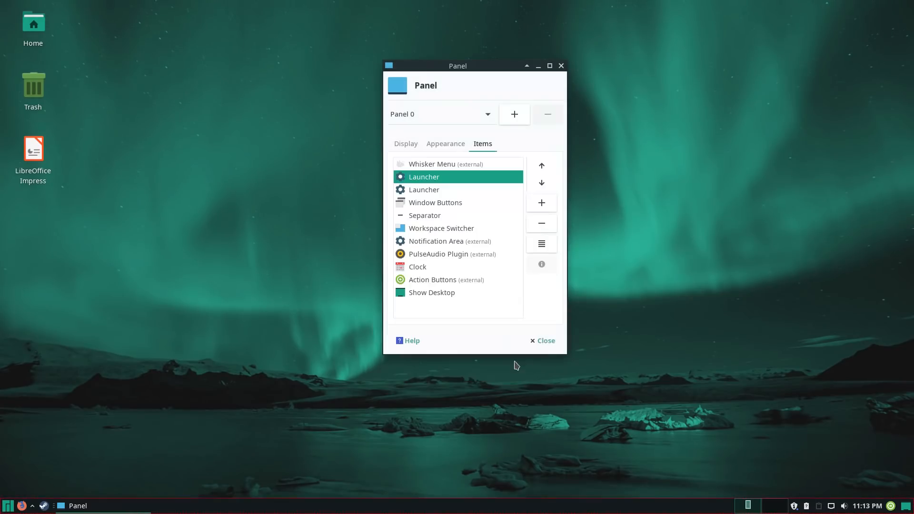
- Open the Appearance settings from the Firefox launcher's extra items on the panel, and close them again
click(33, 508)
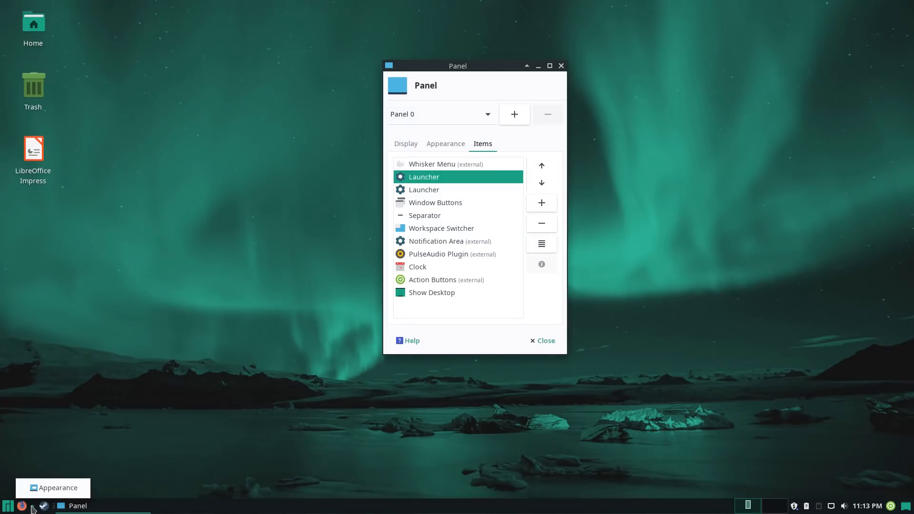
click(31, 507)
click(32, 508)
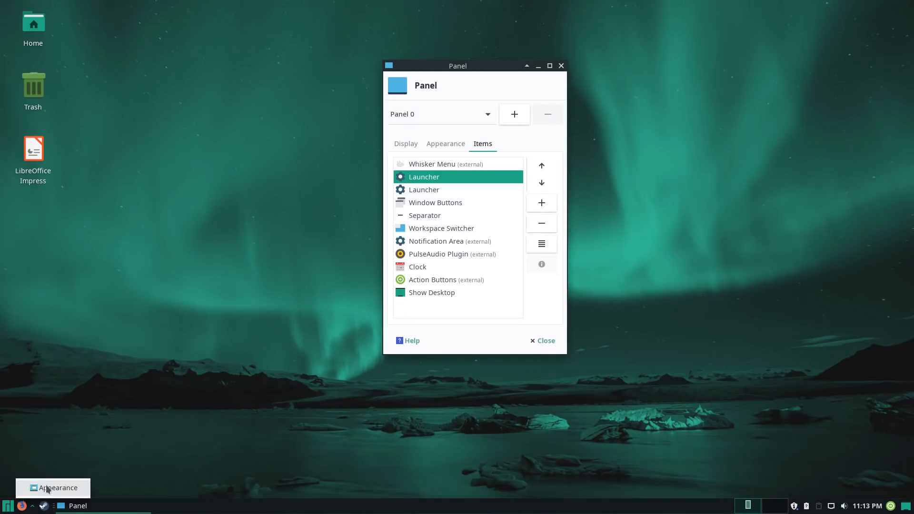
click(48, 489)
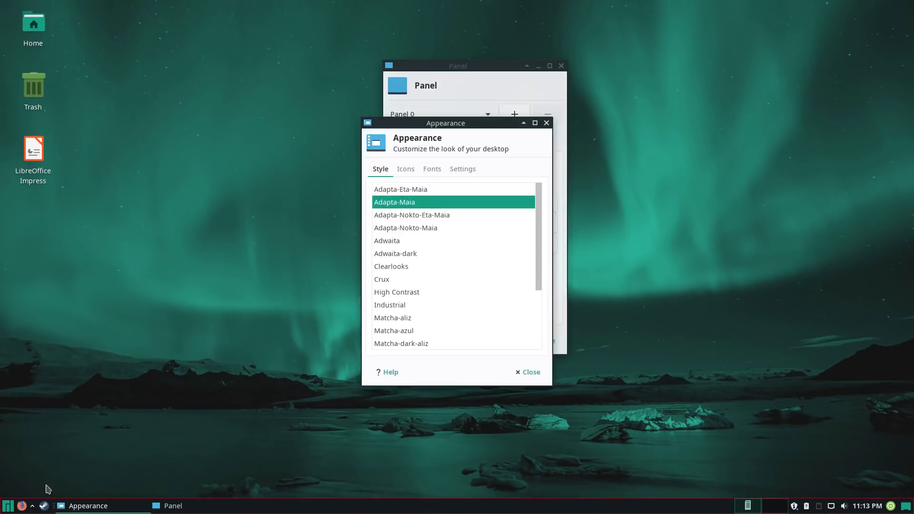
click(547, 123)
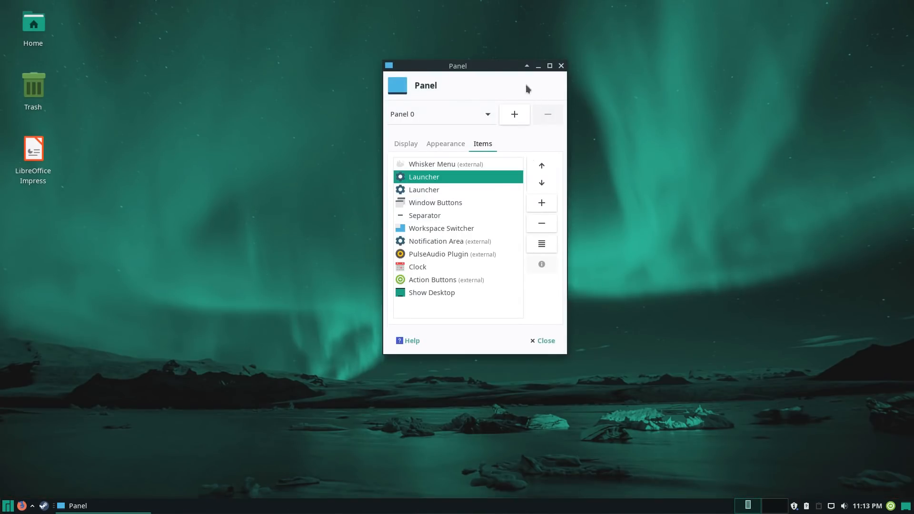
- Create a second, empty panel and place it in the upper-left corner of the desktop
click(514, 118)
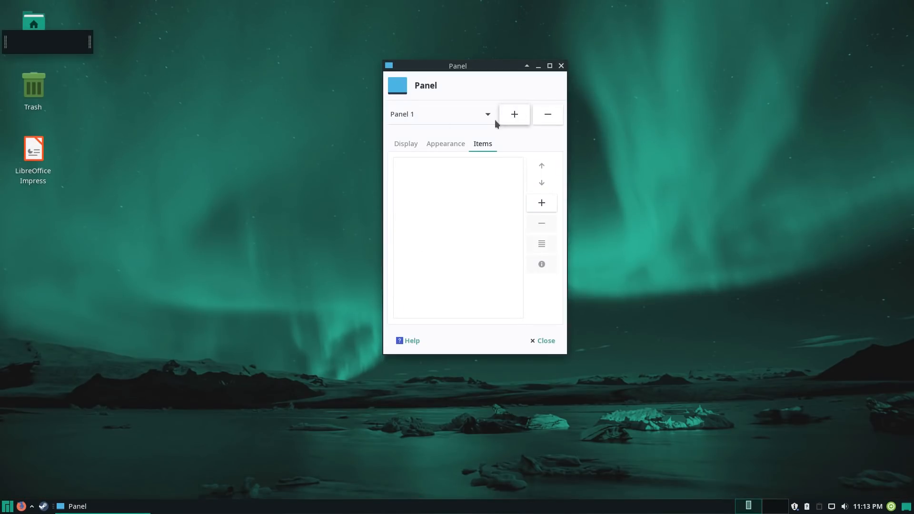
drag(84, 43, 74, 5)
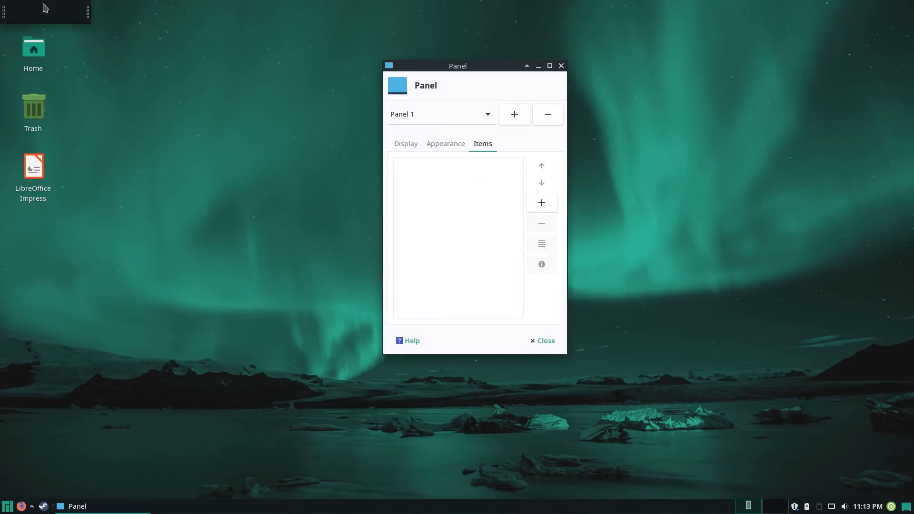
- Set Panel 1's row size to 26 pixels and its length to 100%, and lock the panel
click(402, 146)
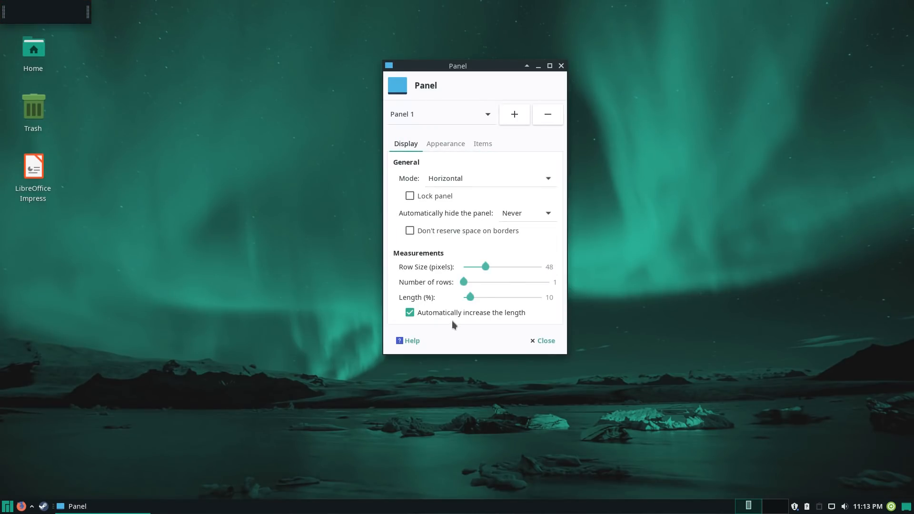
drag(486, 265, 472, 267)
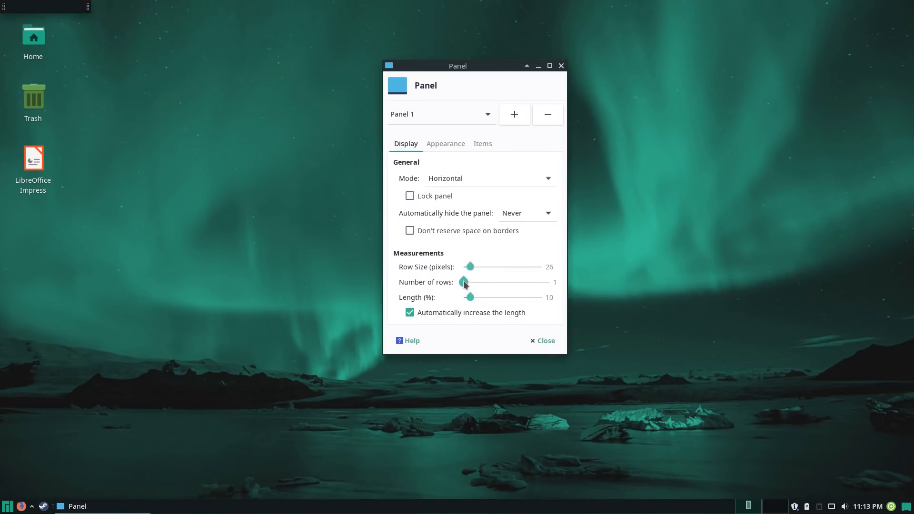
drag(470, 297, 582, 302)
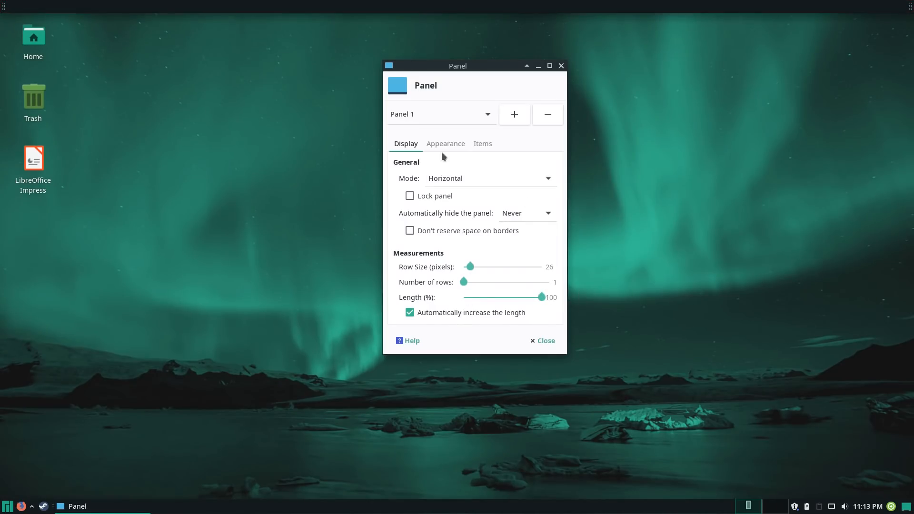
click(410, 196)
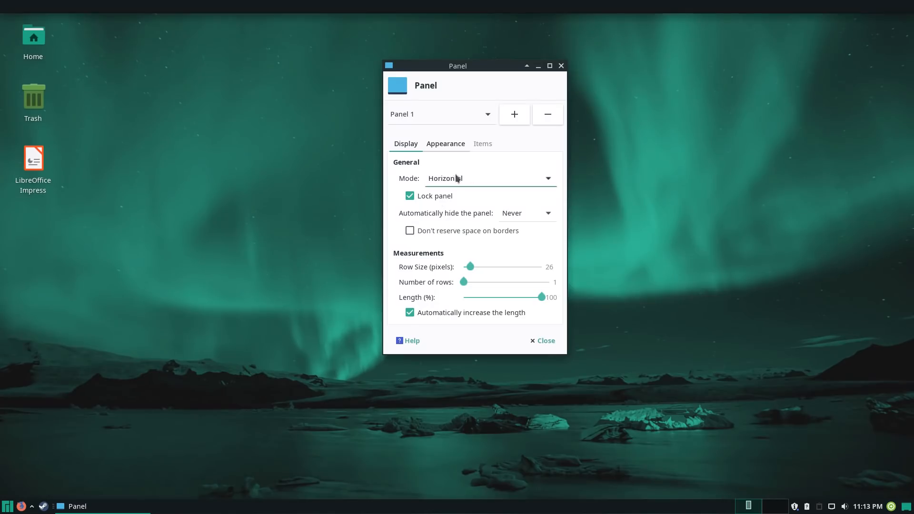
- Make Panel 1 always hide automatically and reduce its Leave opacity to 50
click(546, 219)
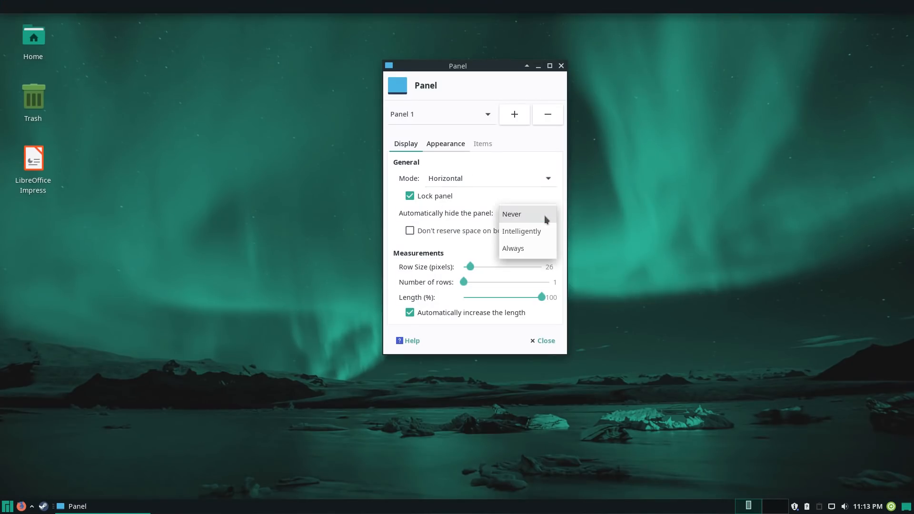
click(545, 246)
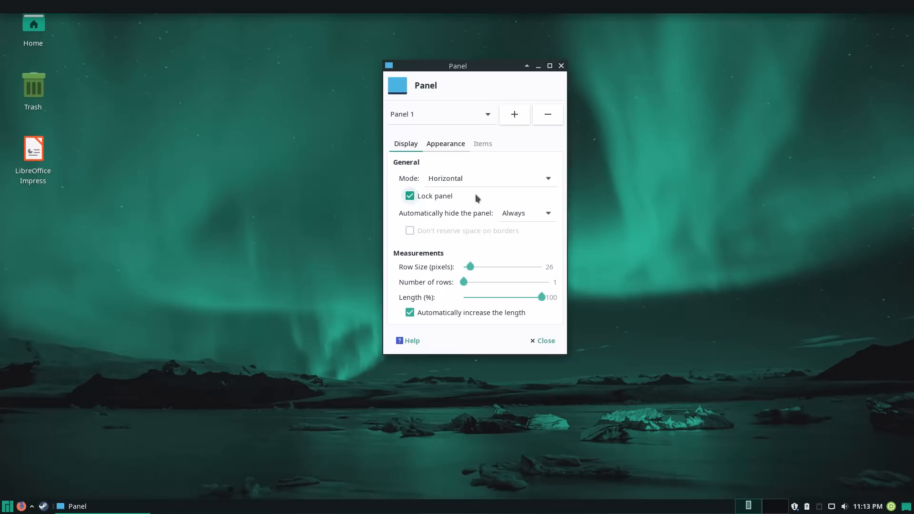
click(440, 145)
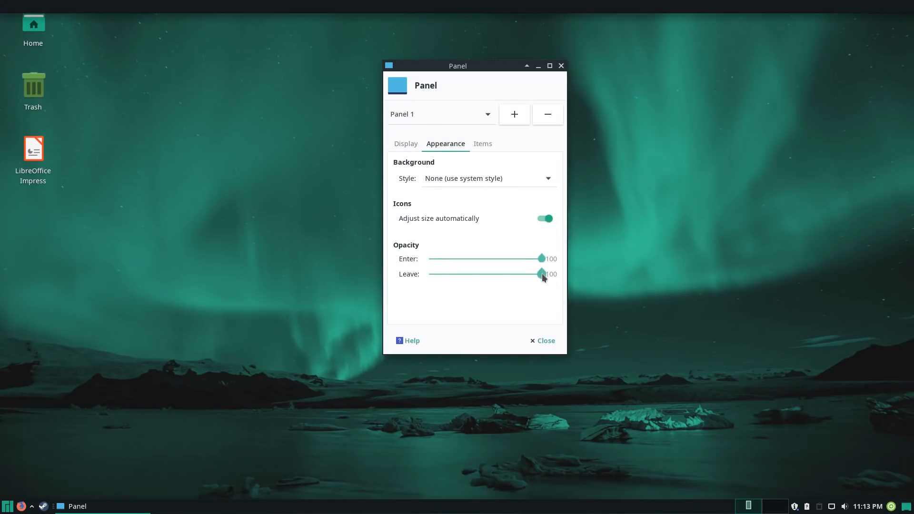
drag(541, 274, 486, 274)
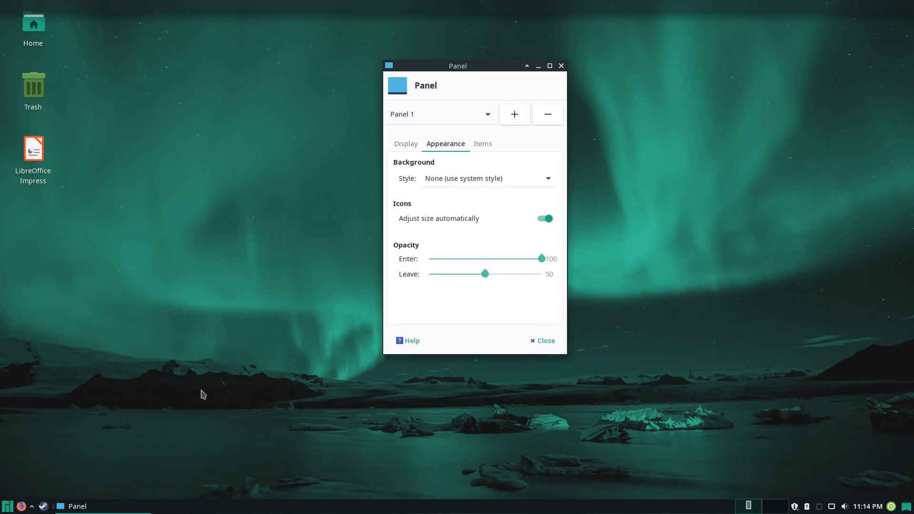
- Add the Web Browser from the application menu's favorites to Panel 1
click(6, 507)
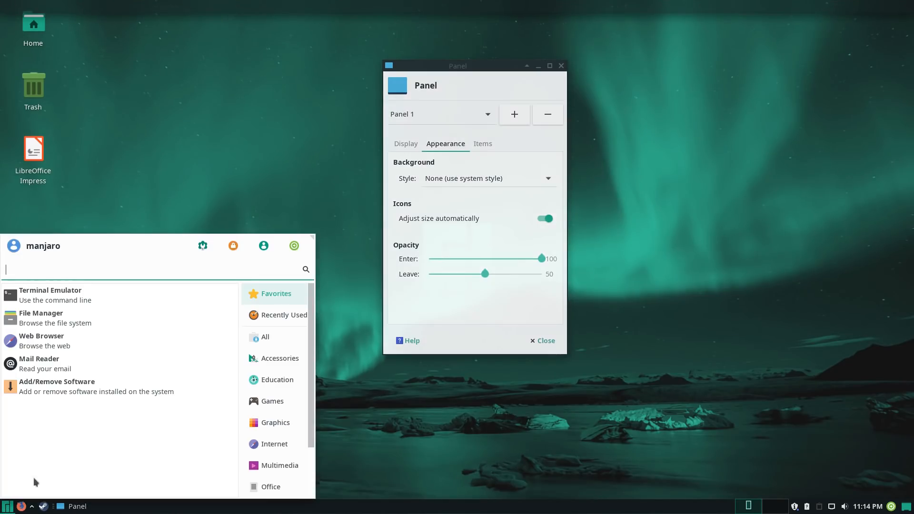
right_click(14, 343)
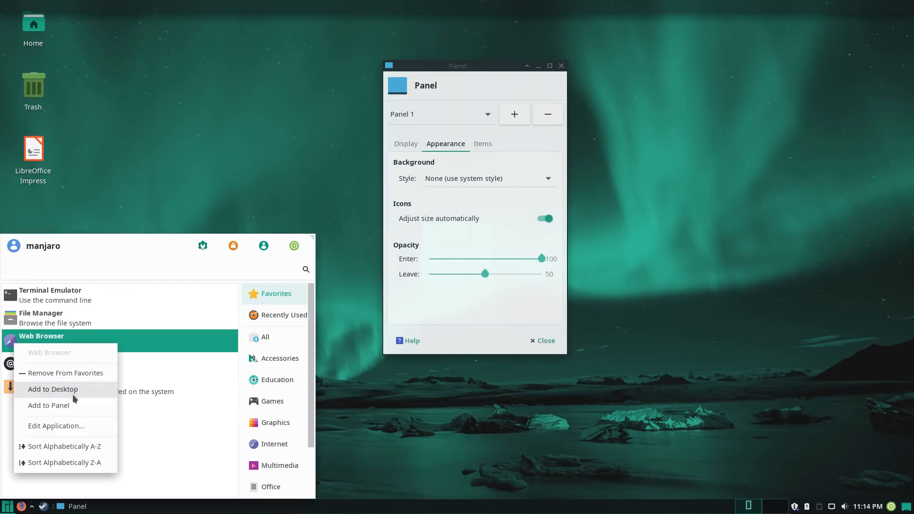
click(50, 407)
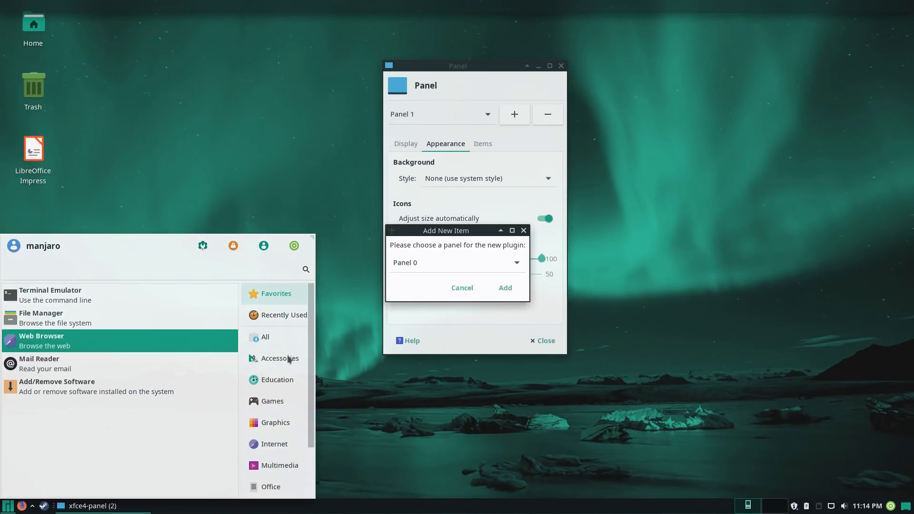
click(517, 265)
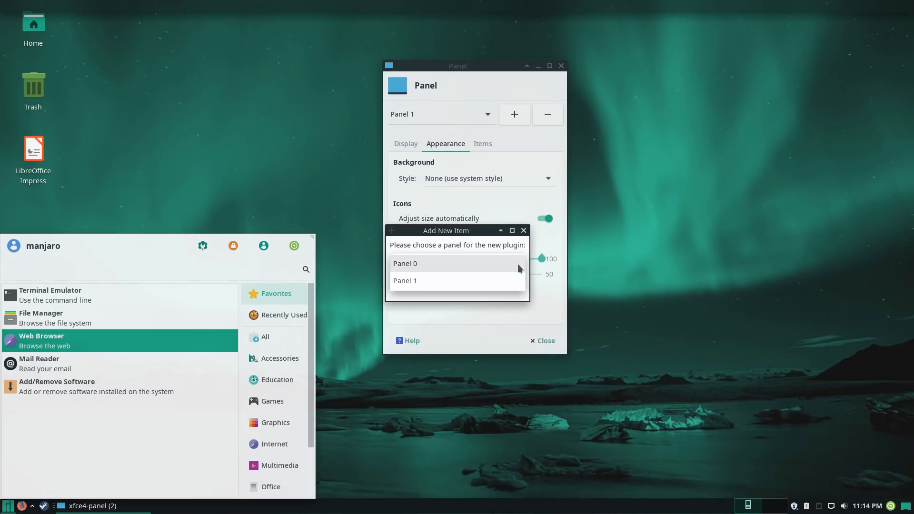
click(422, 280)
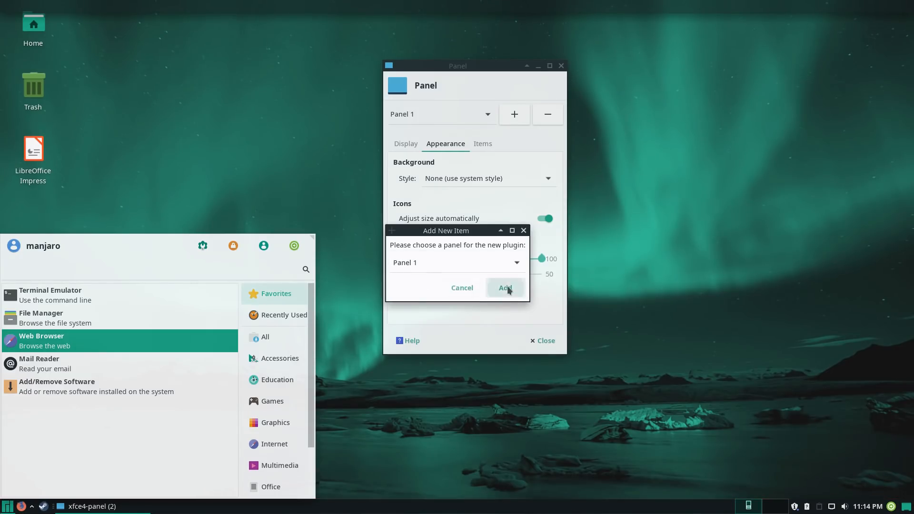
click(504, 287)
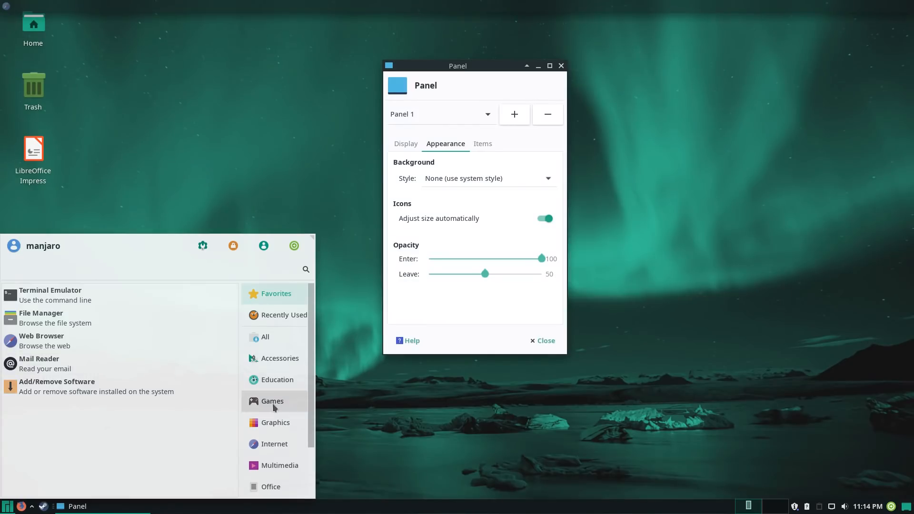
- Add LibreOffice Math from the Education category of the application menu to Panel 1
click(269, 379)
right_click(16, 290)
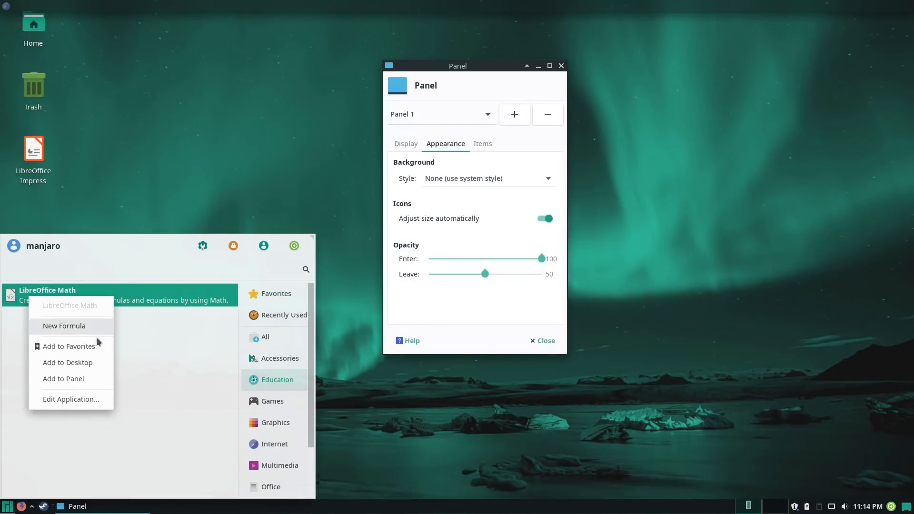
click(84, 381)
click(464, 262)
click(461, 280)
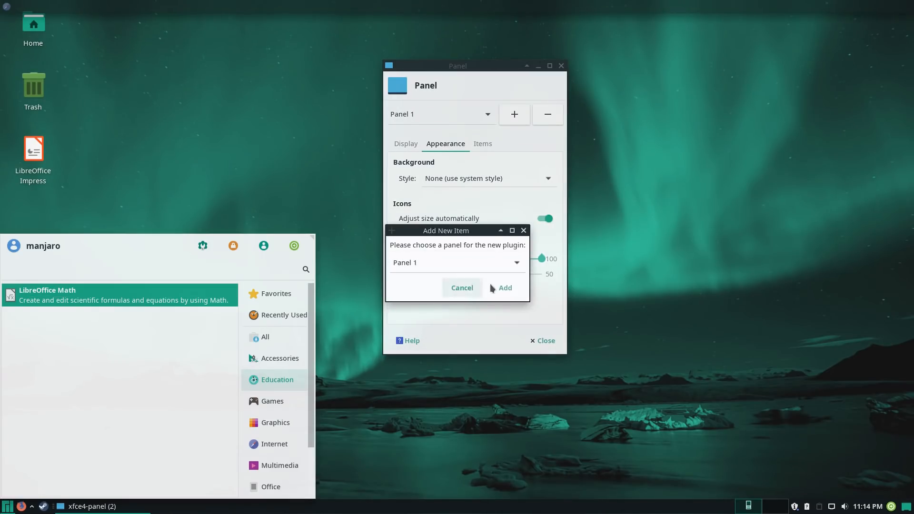
click(505, 287)
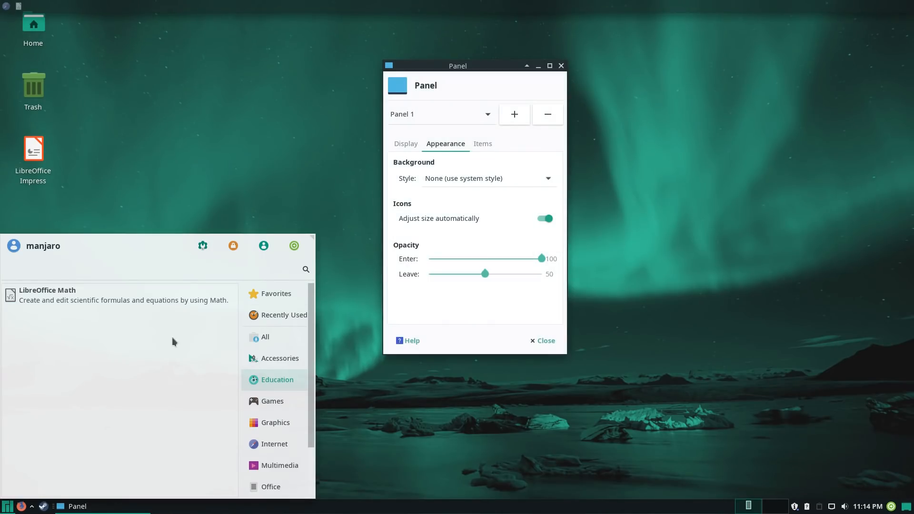
- Add GNU Image Manipulation Program from the Graphics category of the application menu to Panel 1
click(281, 402)
click(287, 426)
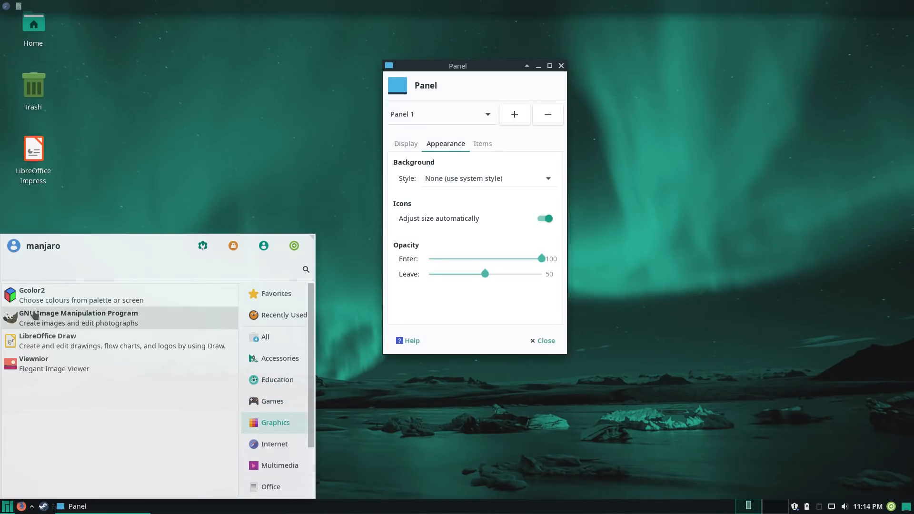
right_click(35, 316)
click(69, 373)
click(483, 265)
click(474, 280)
click(505, 288)
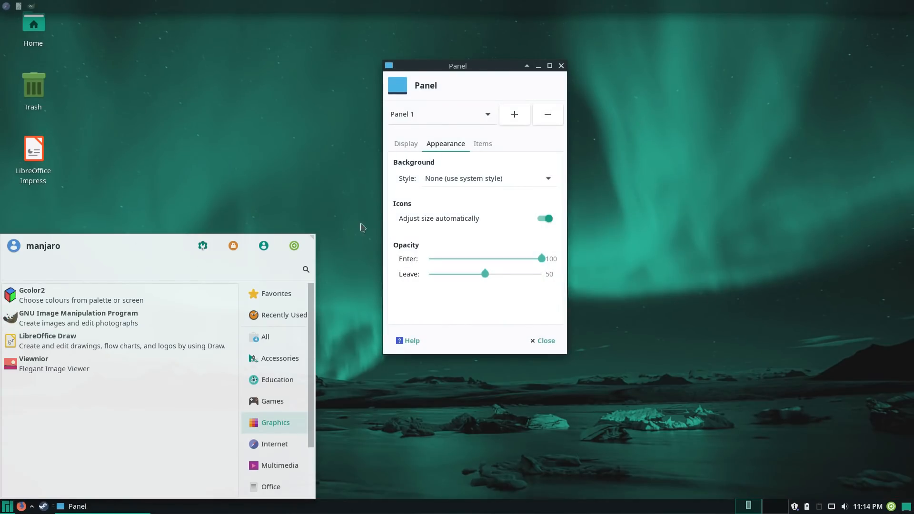
- Close the panel preferences and check the upper panel's auto-hiding by opening and closing the Home folder
click(543, 340)
mouse_move(365, 2)
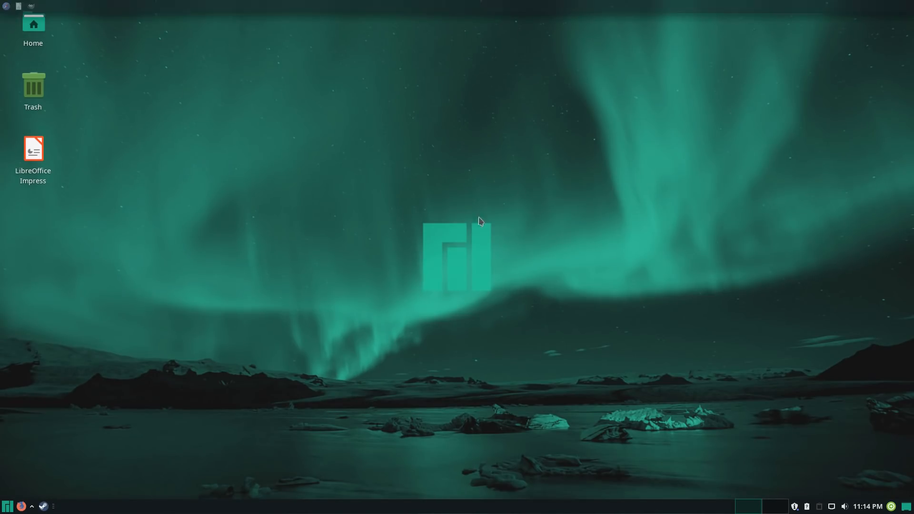
double_click(34, 29)
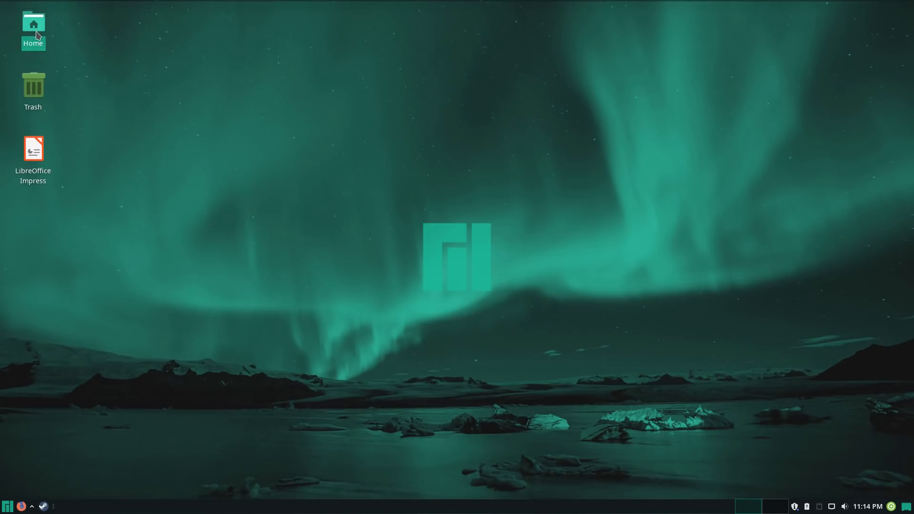
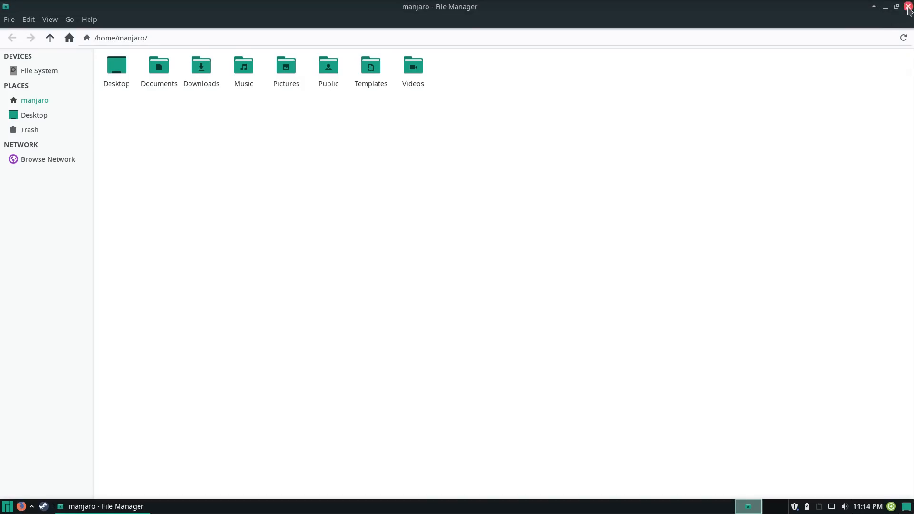
click(908, 7)
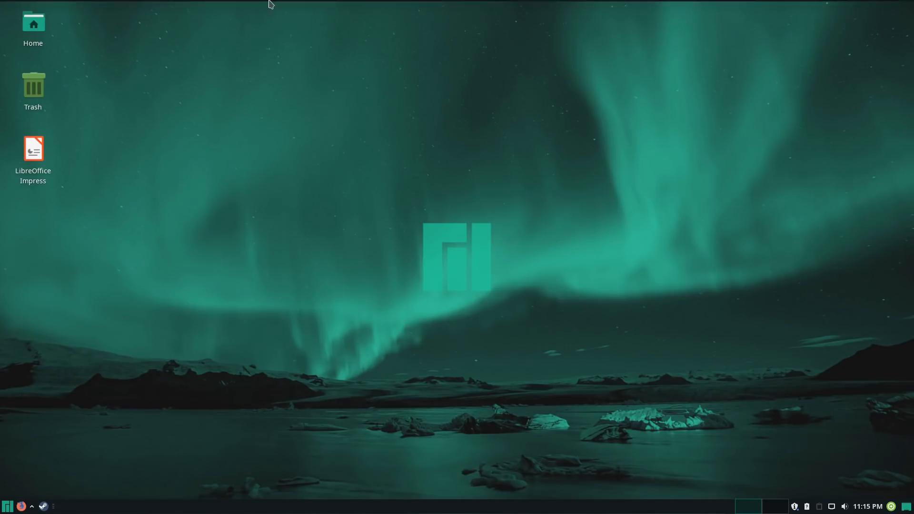
- Open the upper panel's preferences, review its appearance options and set automatic hiding to Never
right_click(312, 7)
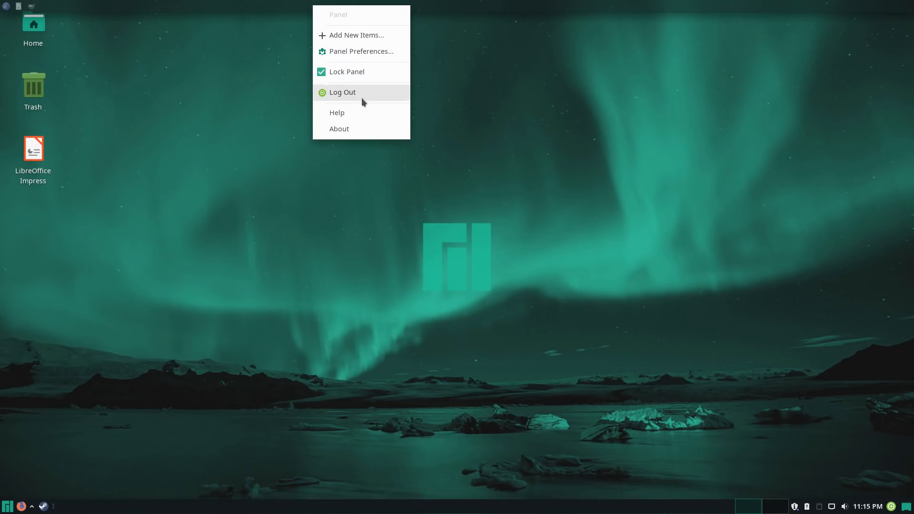
click(376, 52)
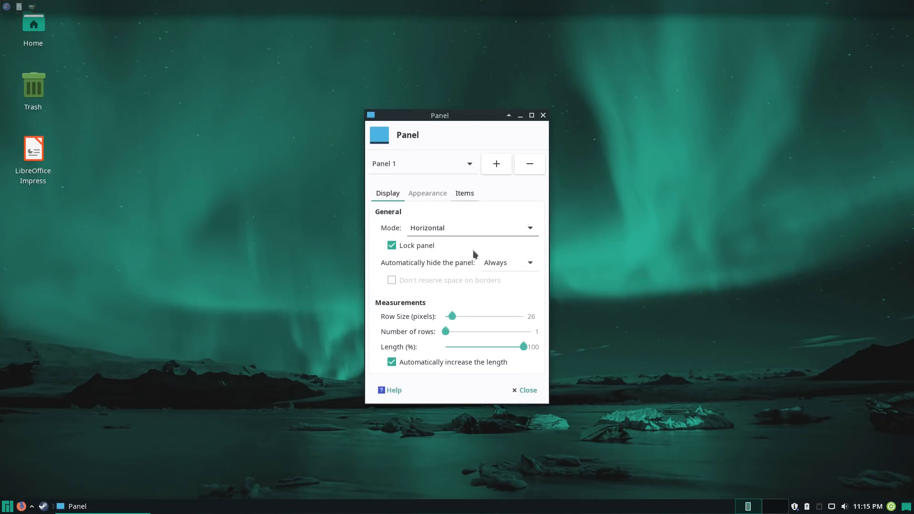
click(430, 197)
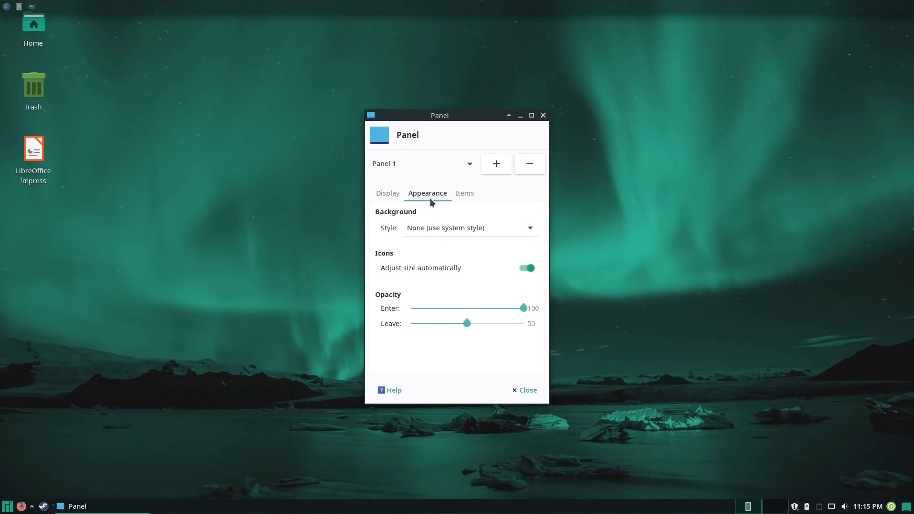
click(388, 193)
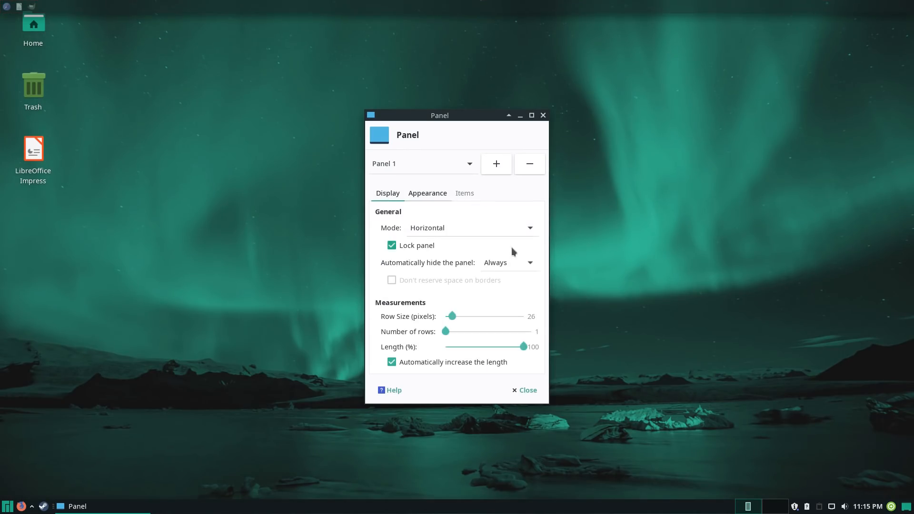
click(516, 263)
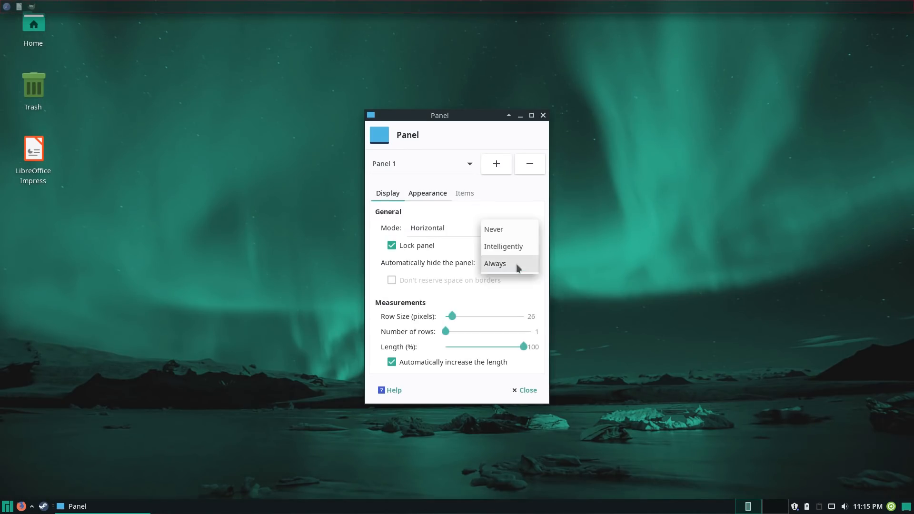
click(506, 231)
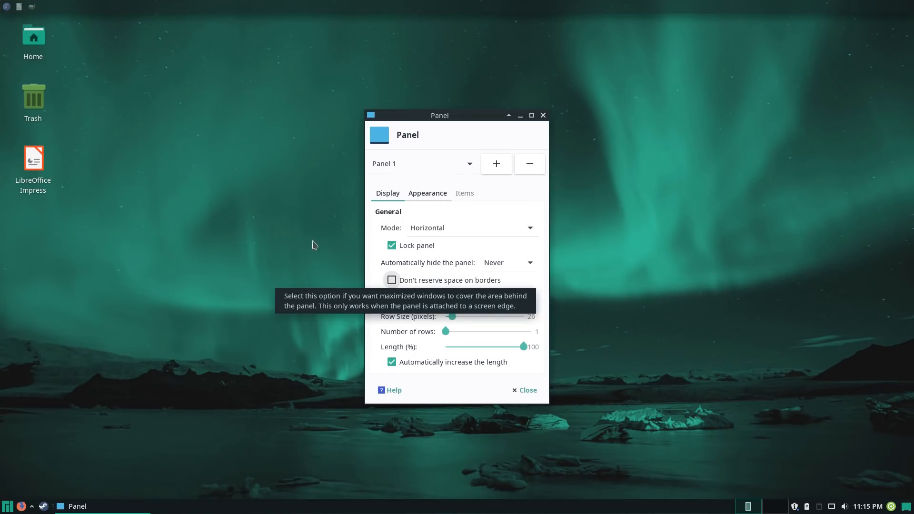
- Move the panel preferences aside and open the Home folder tiled to the left half of the screen
click(261, 156)
drag(458, 115, 638, 119)
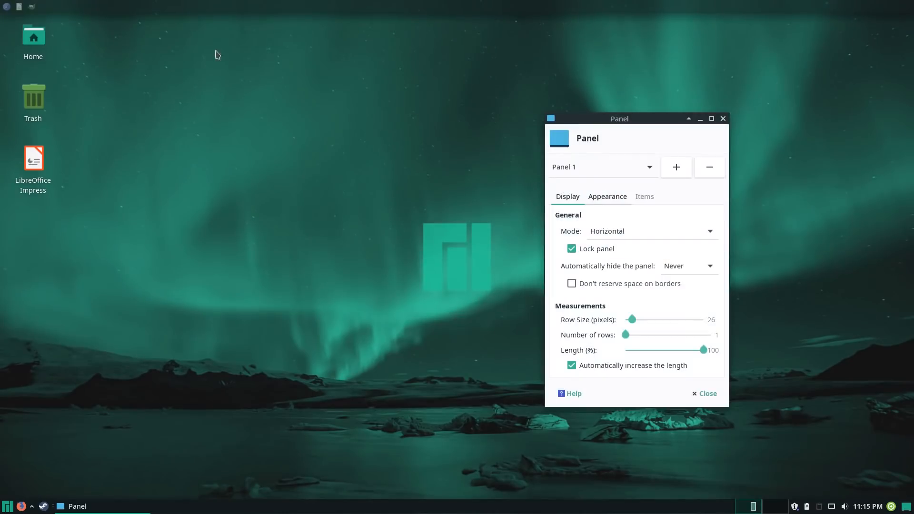
double_click(36, 40)
drag(256, 20, 3, 139)
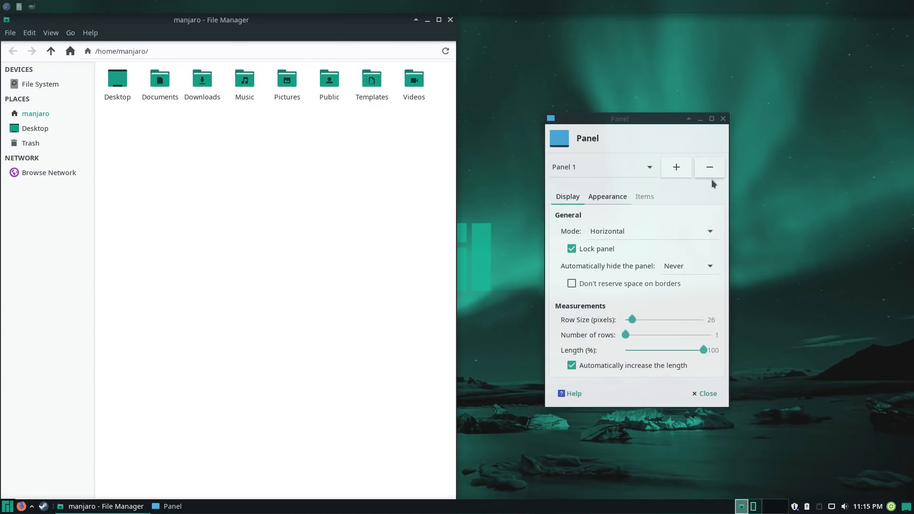
- Try "Don't reserve space on borders" for Panel 1 by re-tiling the file manager window to the left half, and turn the option off again
click(602, 284)
click(587, 286)
click(572, 284)
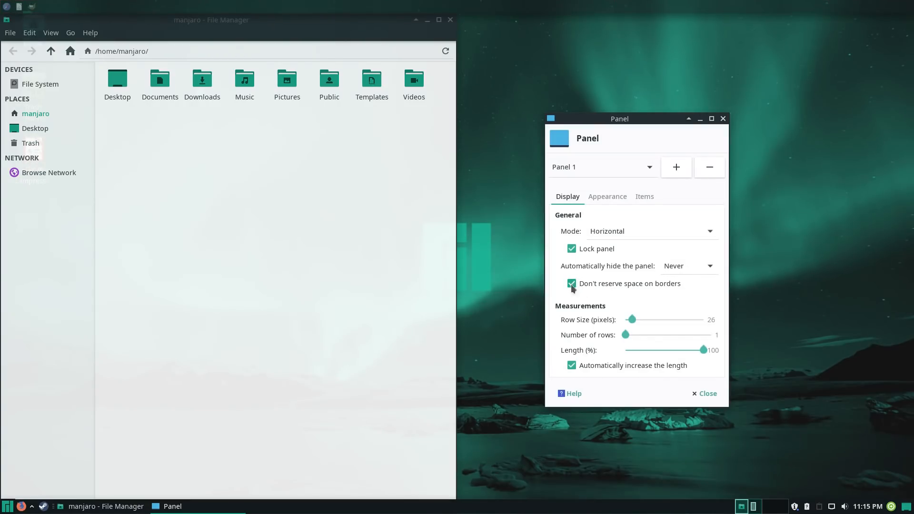
click(471, 48)
drag(252, 18, 3, 97)
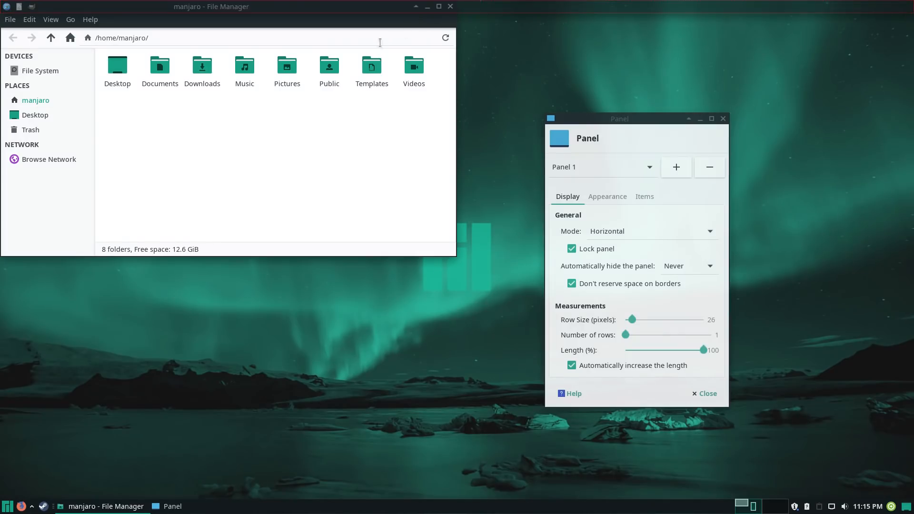
drag(344, 23, 242, 64)
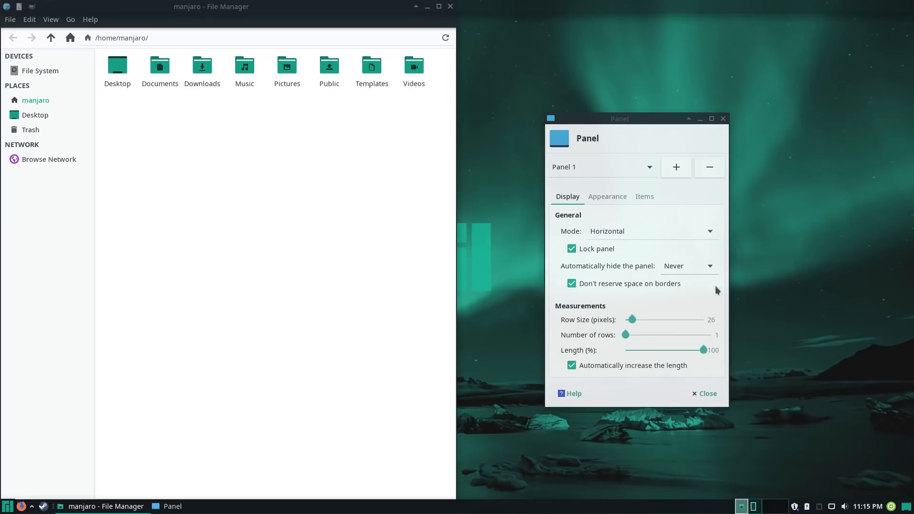
click(592, 285)
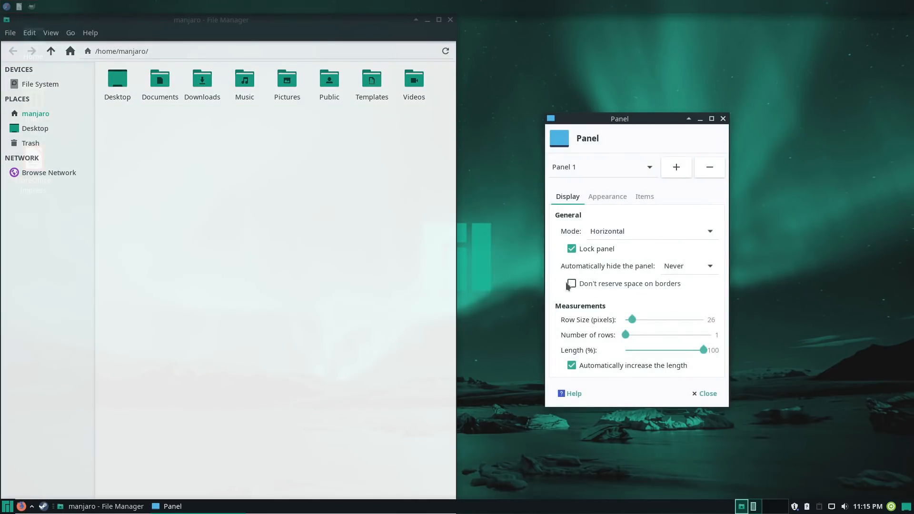
- Re-tile the file manager window to the left half of the screen and set Panel 1's Leave opacity to 0
drag(342, 22, 1, 140)
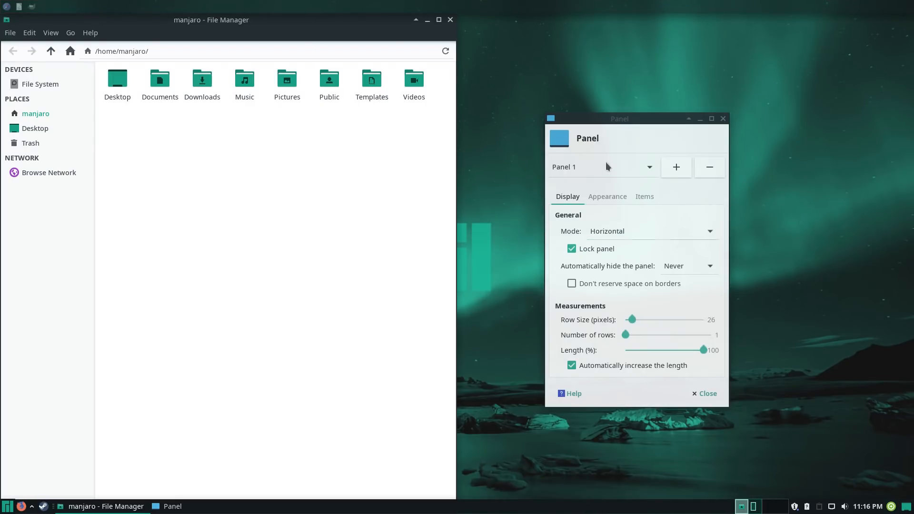
click(617, 198)
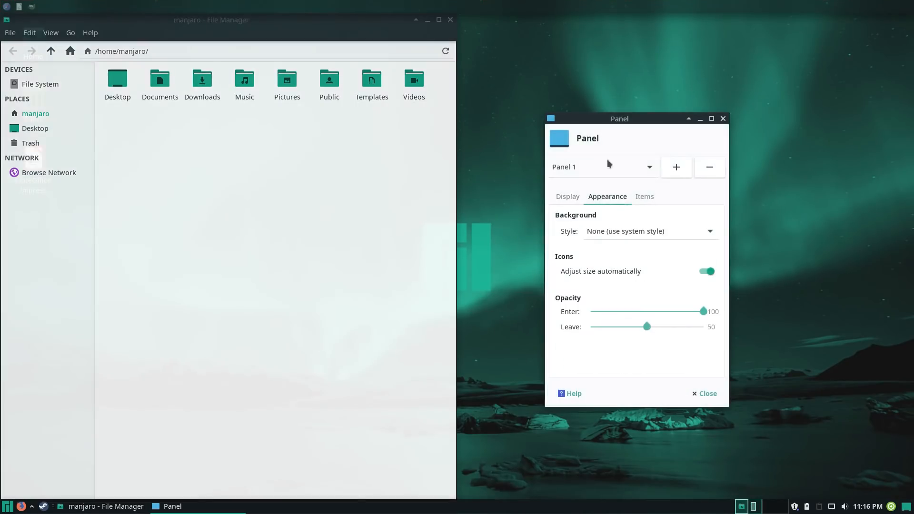
click(569, 196)
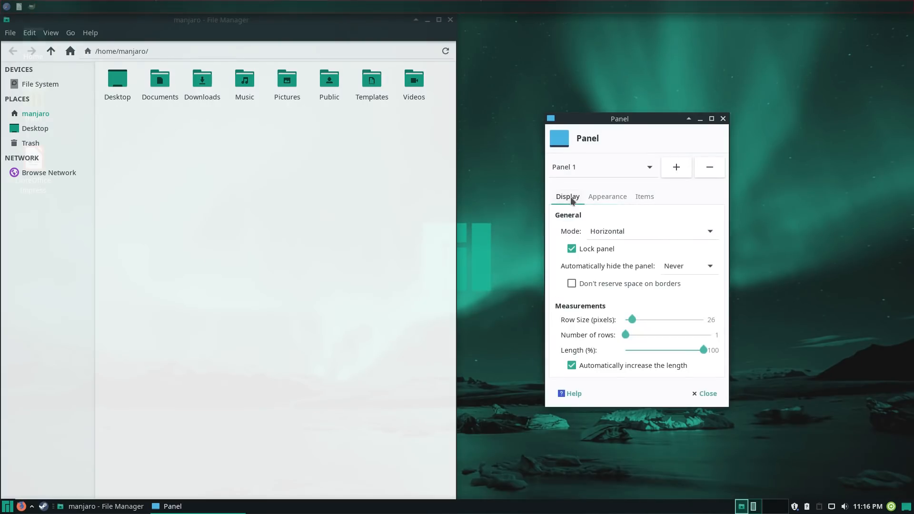
click(618, 198)
drag(648, 326, 545, 326)
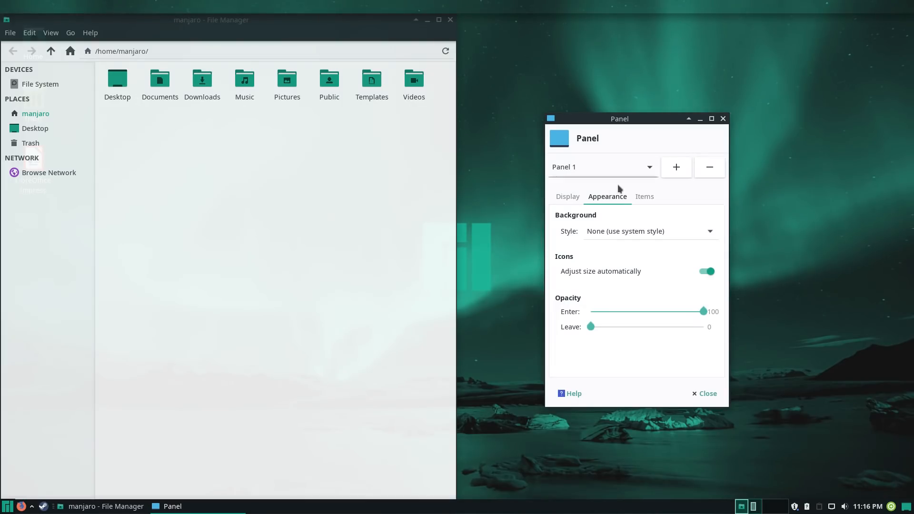
- Try the Solid color background style for Panel 1 and restore None (use system style)
click(678, 232)
click(662, 247)
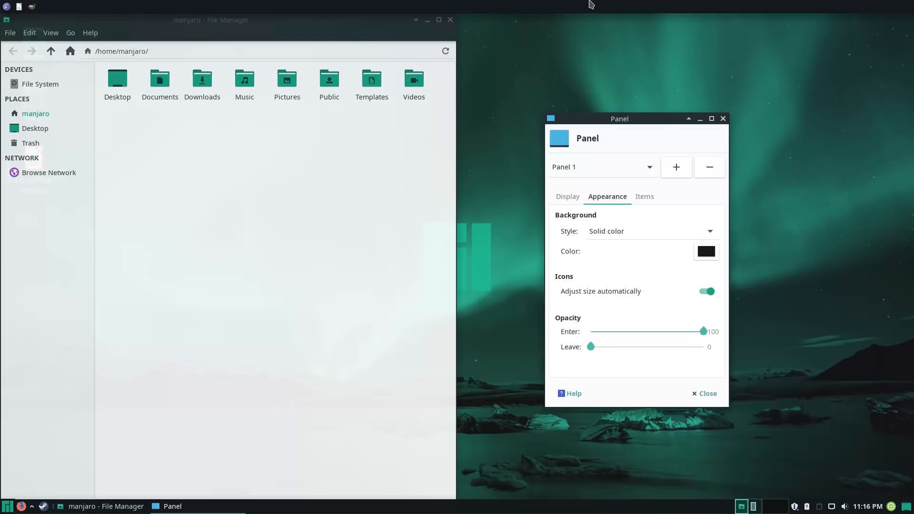
click(698, 228)
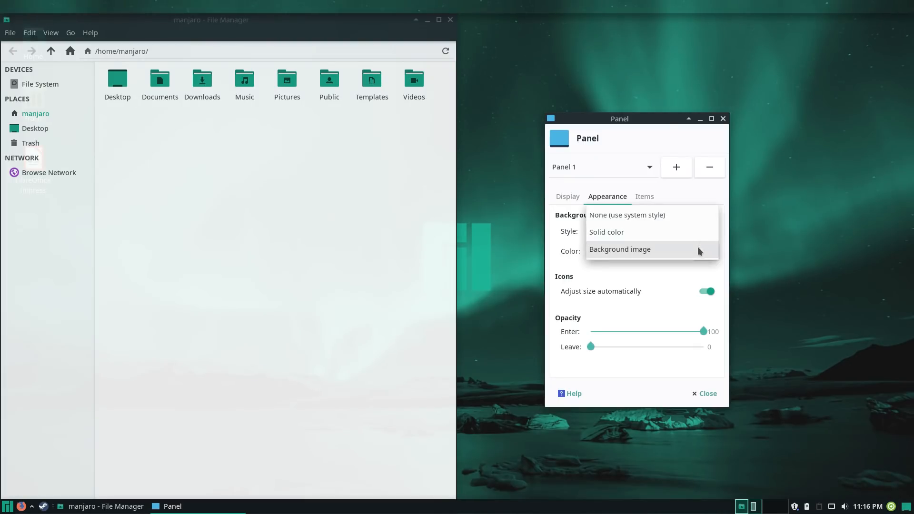
click(690, 190)
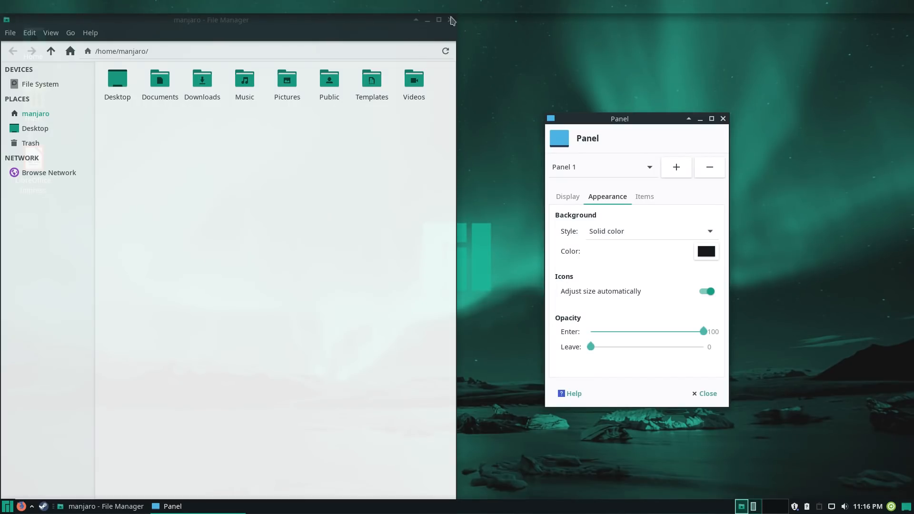
click(706, 229)
click(675, 215)
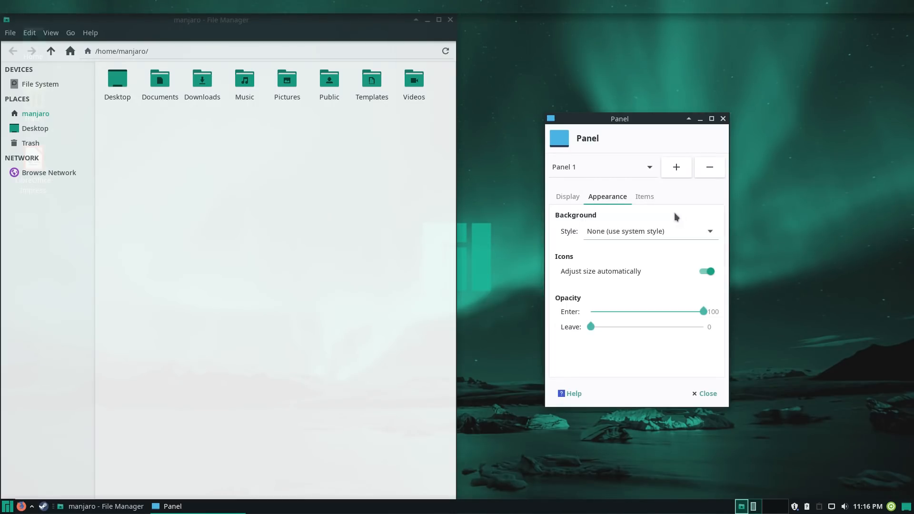
- Set Panel 1's length to 25% and unlock it to move it toward the right along the screen's upper edge
click(570, 197)
drag(683, 349, 644, 350)
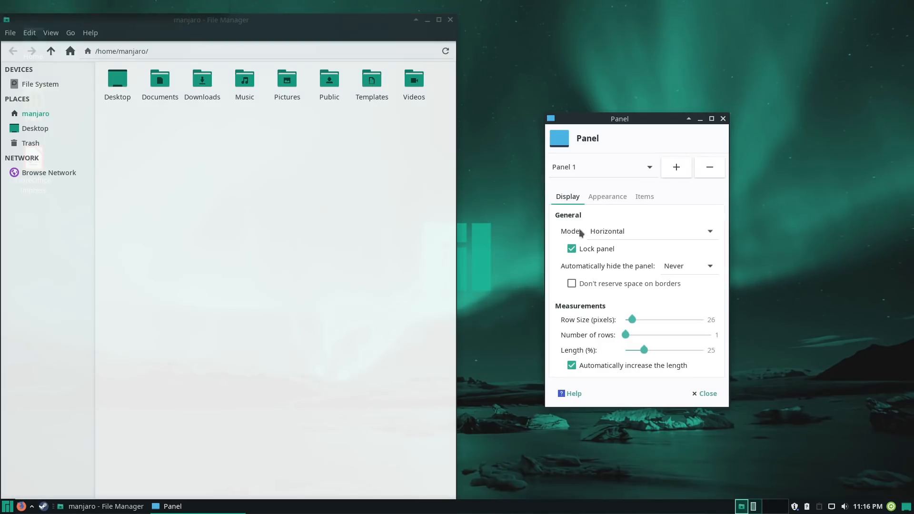
click(572, 249)
drag(228, 6, 783, 3)
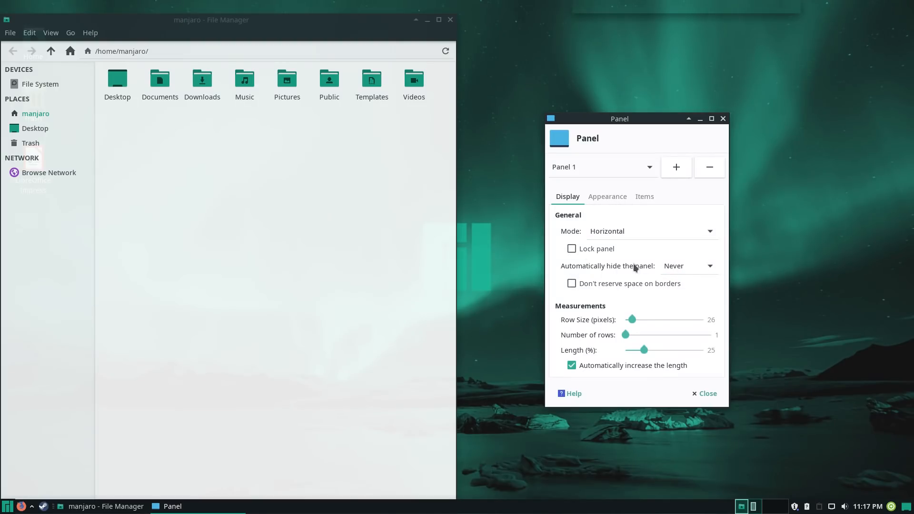
- Set Panel 1 to hide automatically Always, close the panel preferences and reveal the hidden panel at the screen's upper edge
click(674, 265)
click(686, 300)
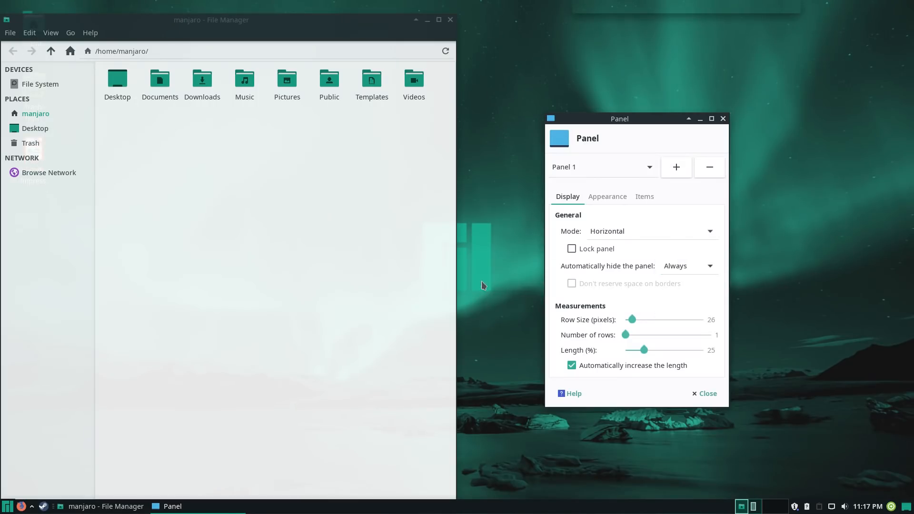
click(702, 393)
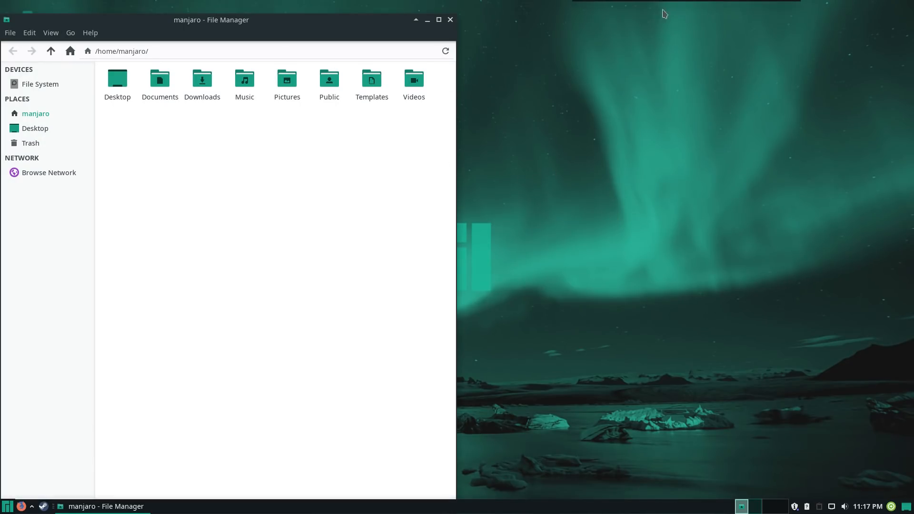
mouse_move(634, 6)
- Tile the file manager window to the right half, check revealing the hidden panel over it, and close the window
drag(334, 22, 913, 124)
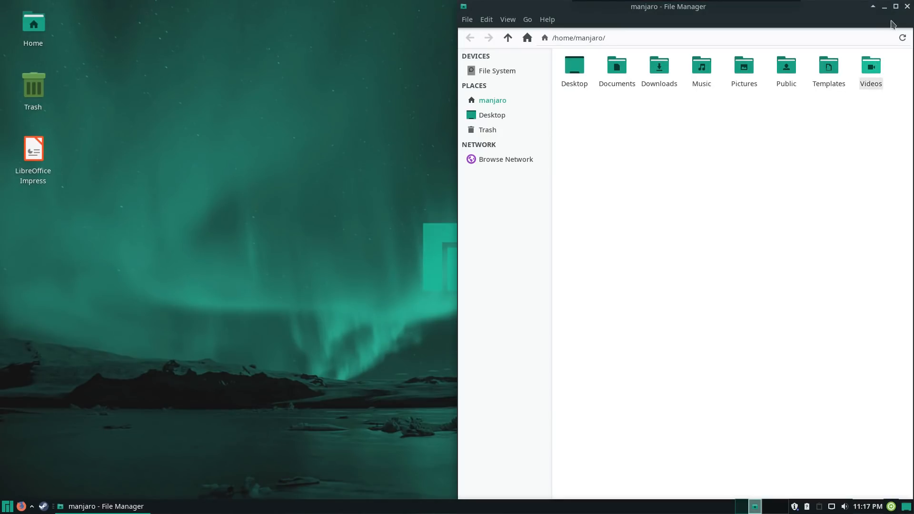
mouse_move(722, 4)
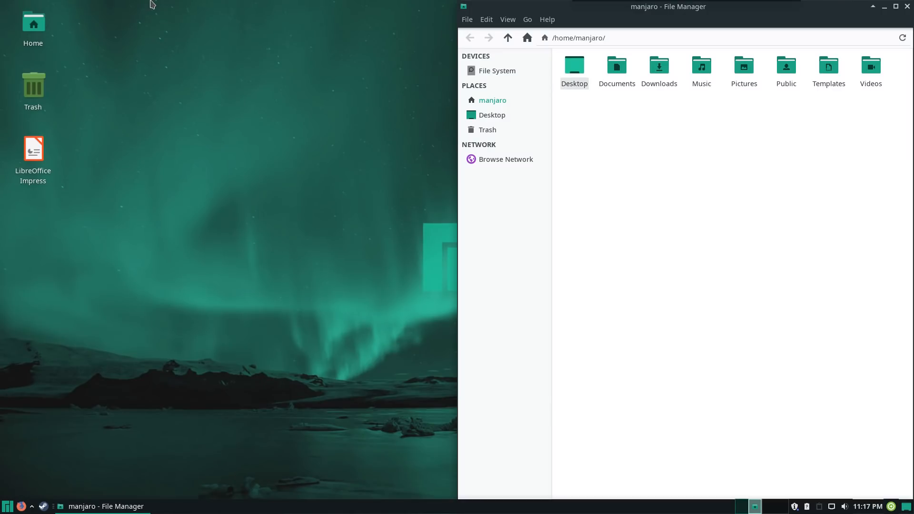
mouse_move(622, 4)
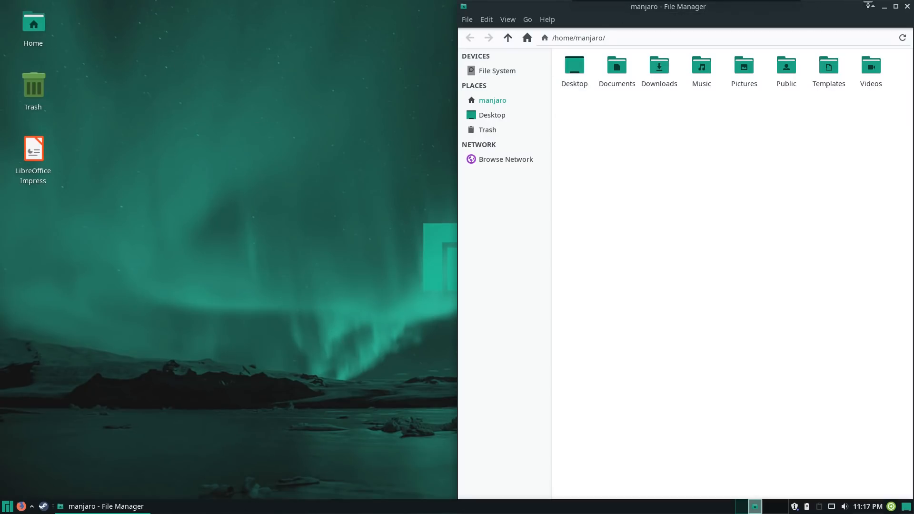
click(906, 6)
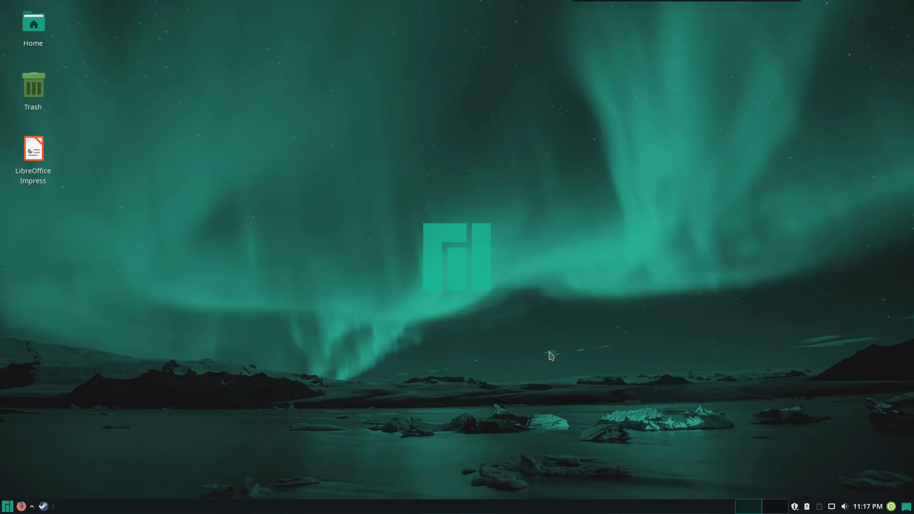